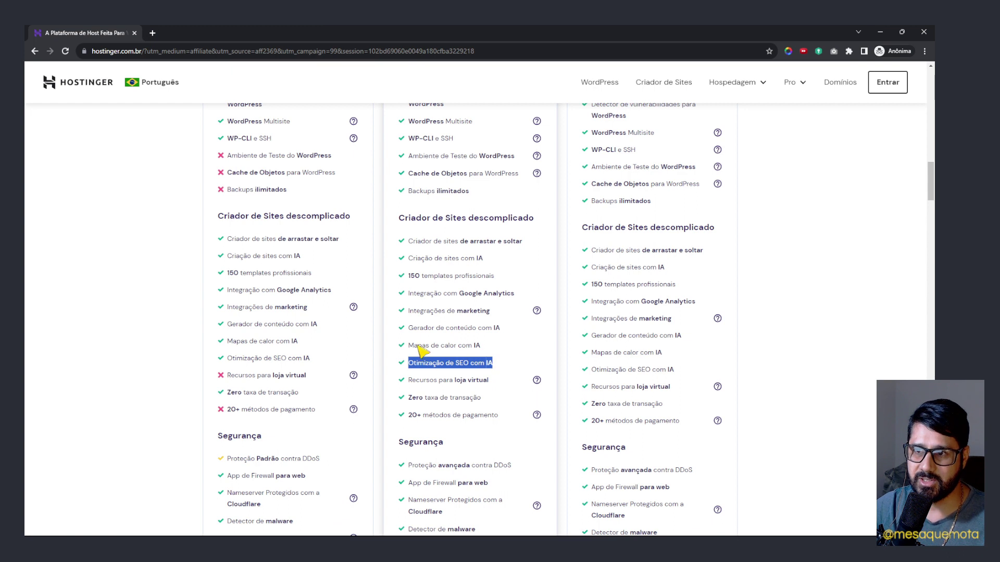
Review the Business plan's AI site-builder features and pricing against the other hosting plans.
{"action": "left_click_drag", "start_coordinate": [409, 346], "coordinate": [481, 347]}
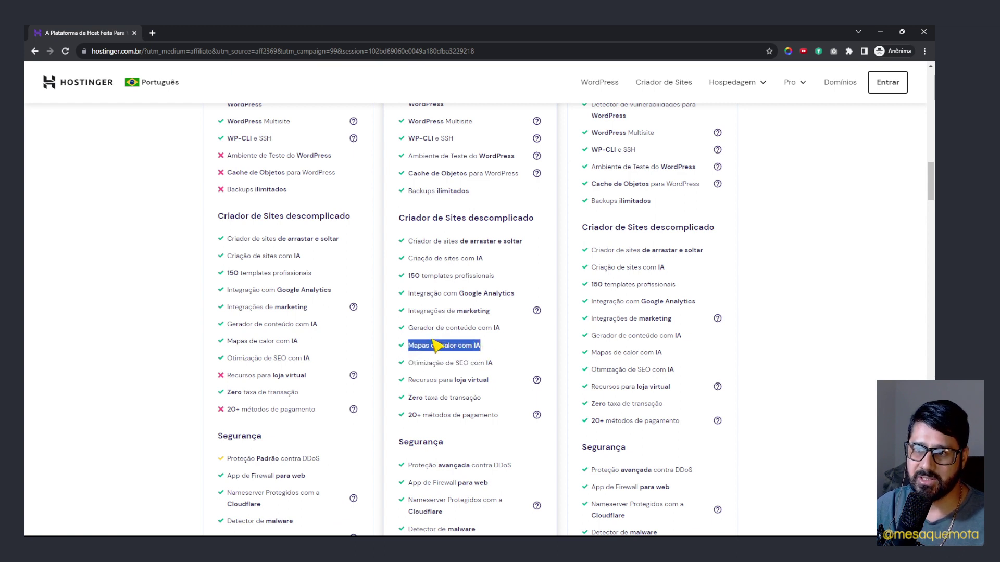
{"action": "left_click_drag", "start_coordinate": [410, 328], "coordinate": [502, 330]}
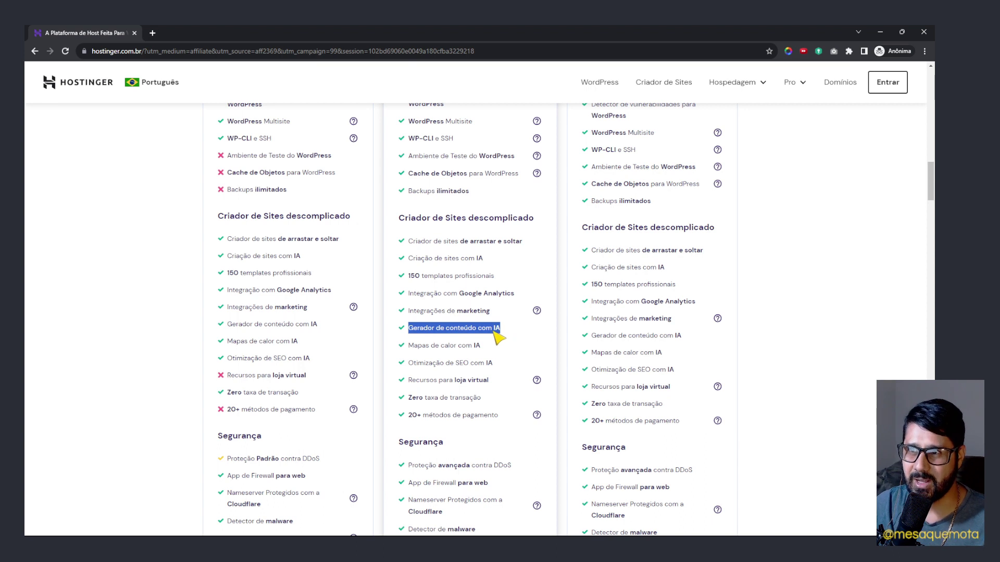
{"action": "left_click_drag", "start_coordinate": [409, 258], "coordinate": [498, 260]}
{"action": "scroll", "coordinate": [487, 313], "scroll_direction": "up", "scroll_amount": 10}
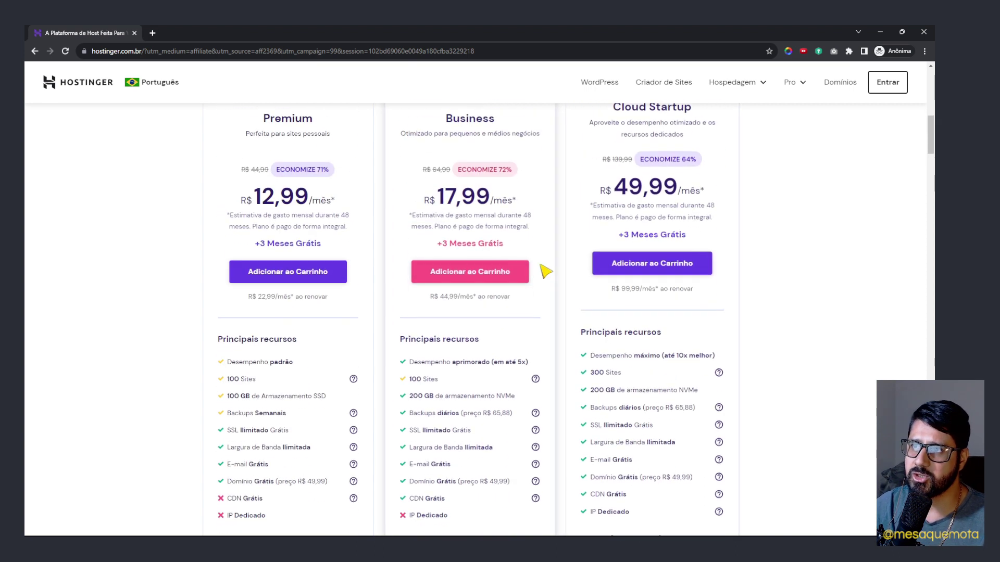
{"action": "scroll", "coordinate": [521, 258], "scroll_direction": "up", "scroll_amount": 3}
{"action": "left_click_drag", "start_coordinate": [449, 252], "coordinate": [500, 252]}
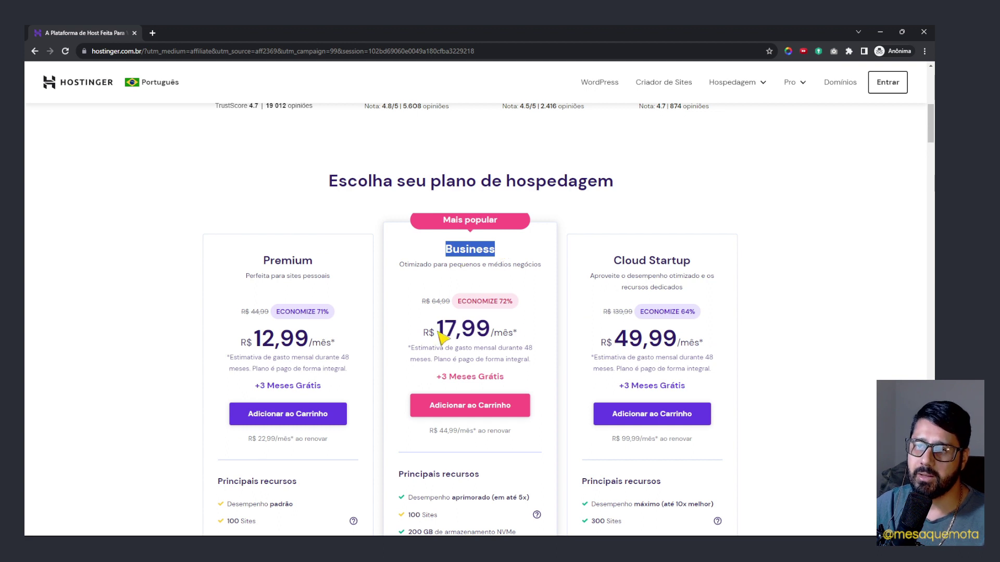
{"action": "scroll", "coordinate": [441, 337], "scroll_direction": "down", "scroll_amount": 5}
{"action": "scroll", "coordinate": [457, 405], "scroll_direction": "down", "scroll_amount": 4}
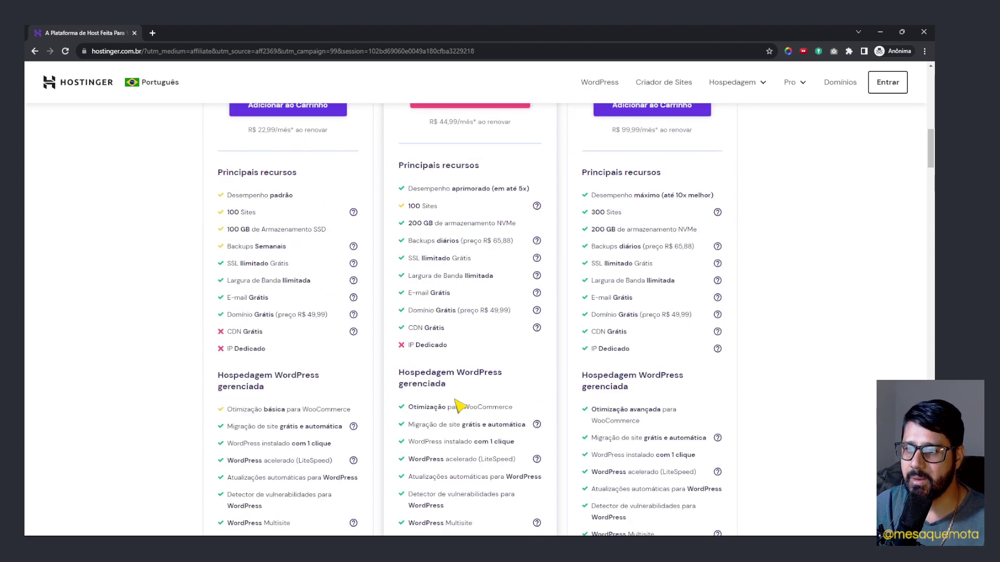
{"action": "scroll", "coordinate": [456, 405], "scroll_direction": "up", "scroll_amount": 9}
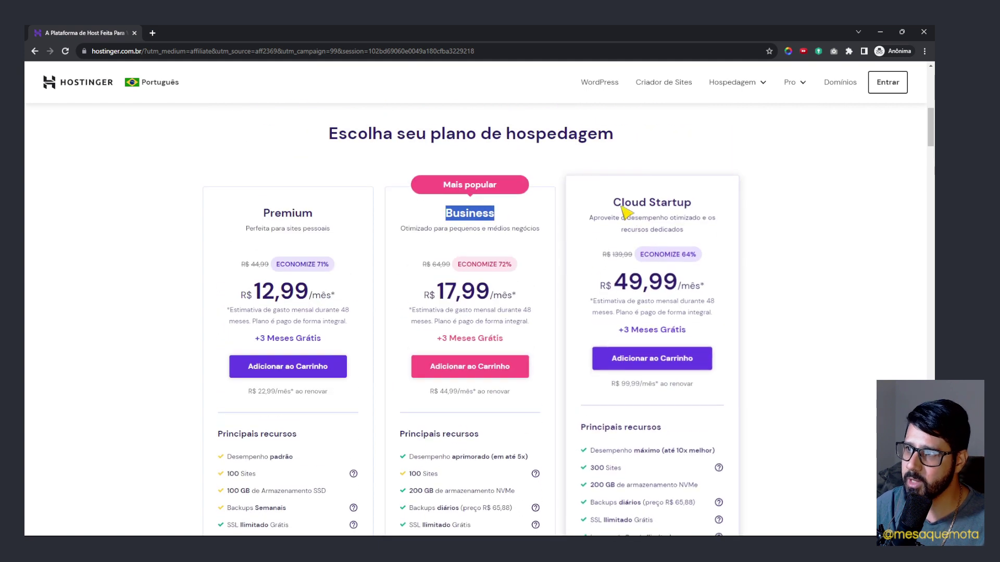
Add the Cloud Startup plan to the cart and review its included resources and traffic allowance.
{"action": "left_click_drag", "start_coordinate": [613, 201], "coordinate": [708, 217]}
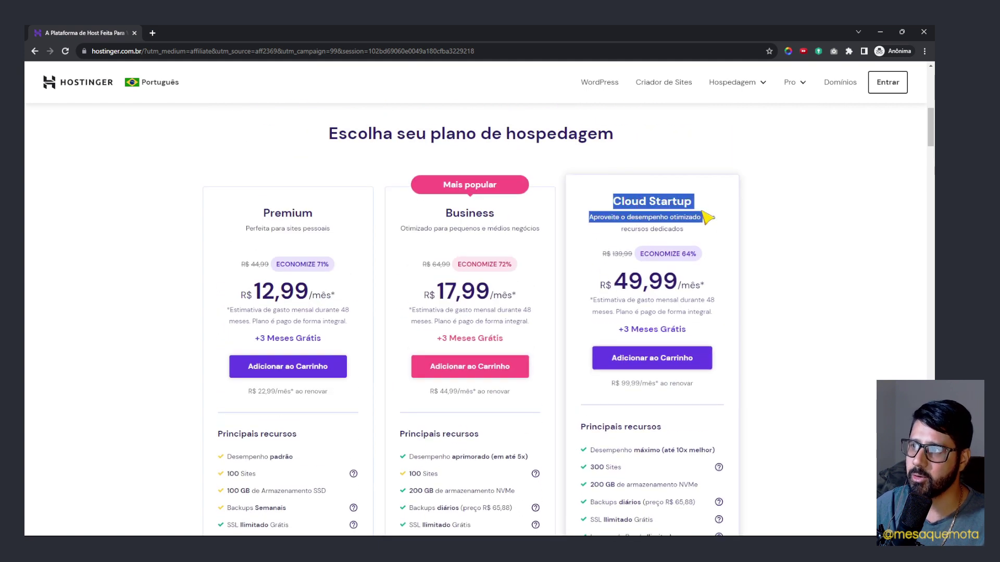
{"action": "left_click", "coordinate": [631, 363]}
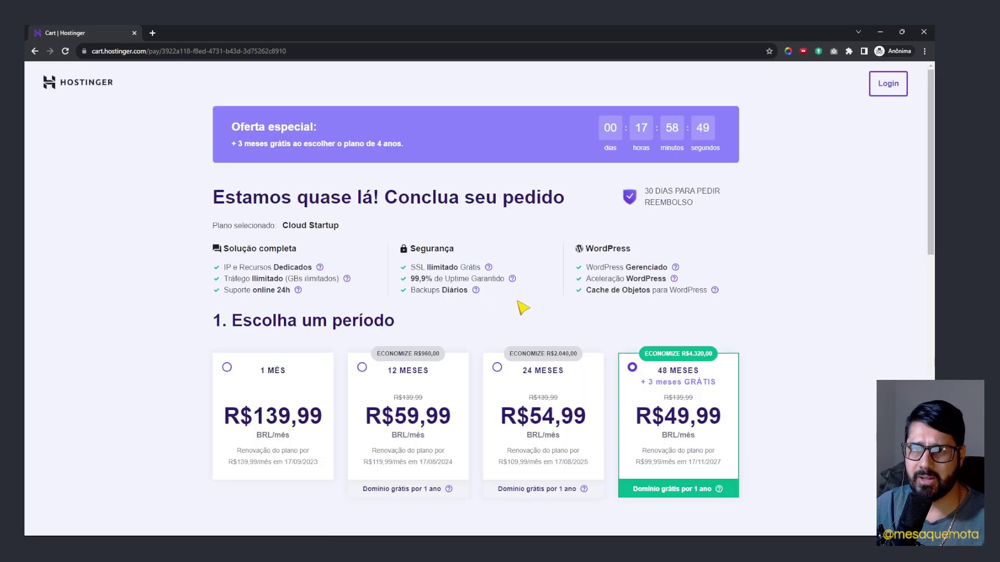
{"action": "left_click_drag", "start_coordinate": [231, 269], "coordinate": [315, 268]}
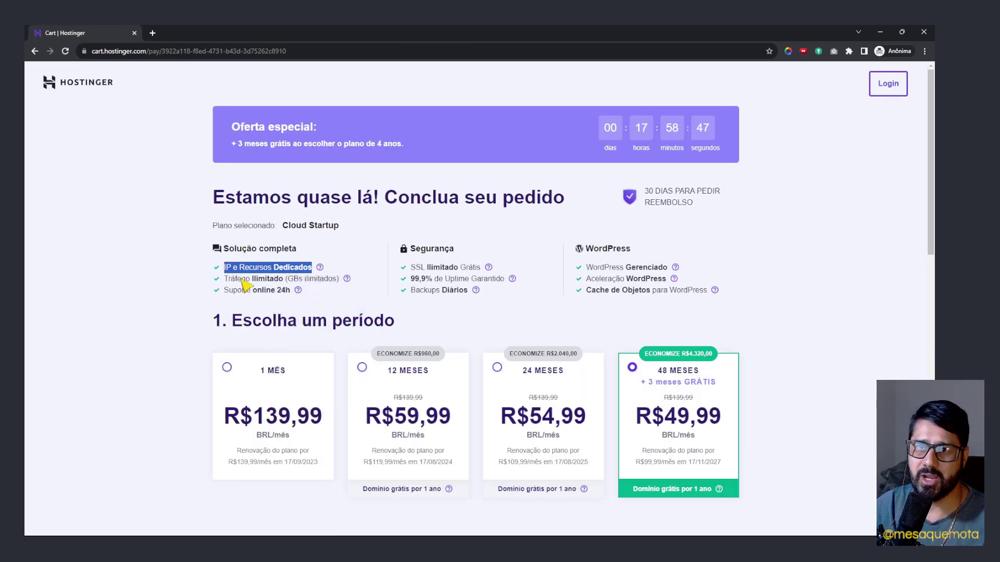
{"action": "left_click_drag", "start_coordinate": [225, 279], "coordinate": [282, 280]}
{"action": "left_click", "coordinate": [249, 293]}
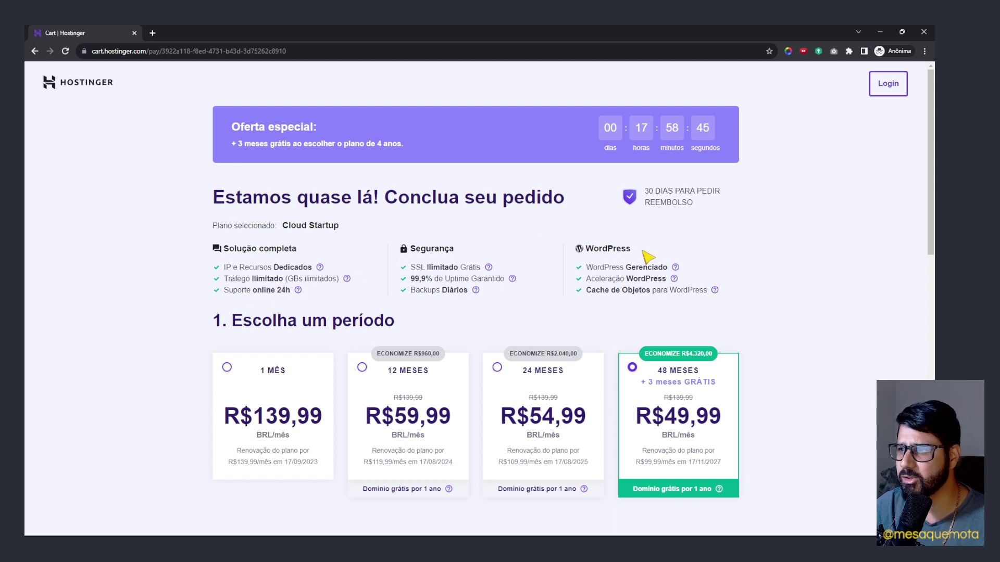
Choose the 12-month billing period for the Cloud Startup plan and review the order total.
{"action": "scroll", "coordinate": [658, 290], "scroll_direction": "down", "scroll_amount": 3}
{"action": "left_click_drag", "start_coordinate": [658, 180], "coordinate": [699, 187]}
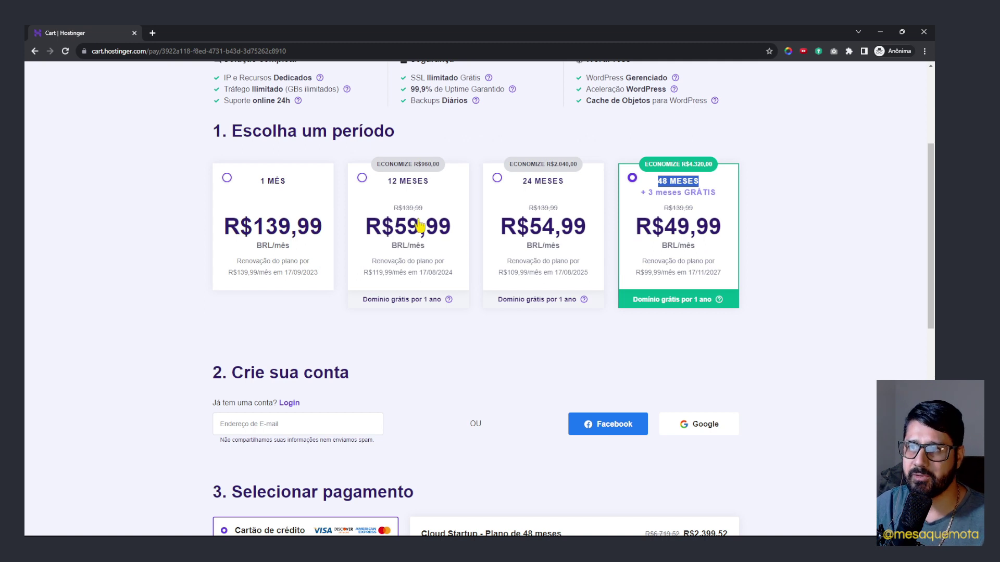
{"action": "left_click", "coordinate": [361, 180]}
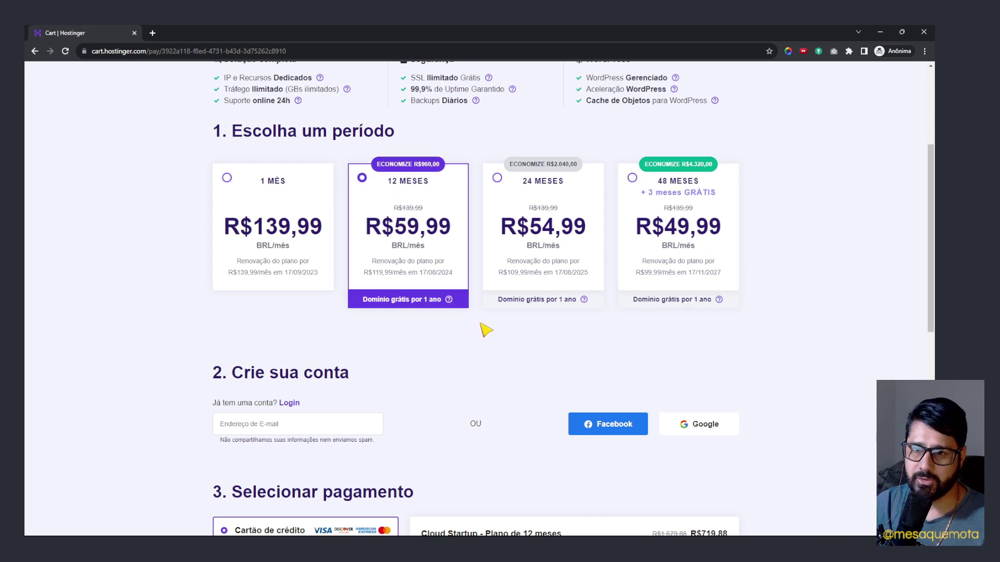
{"action": "scroll", "coordinate": [484, 329], "scroll_direction": "down", "scroll_amount": 7}
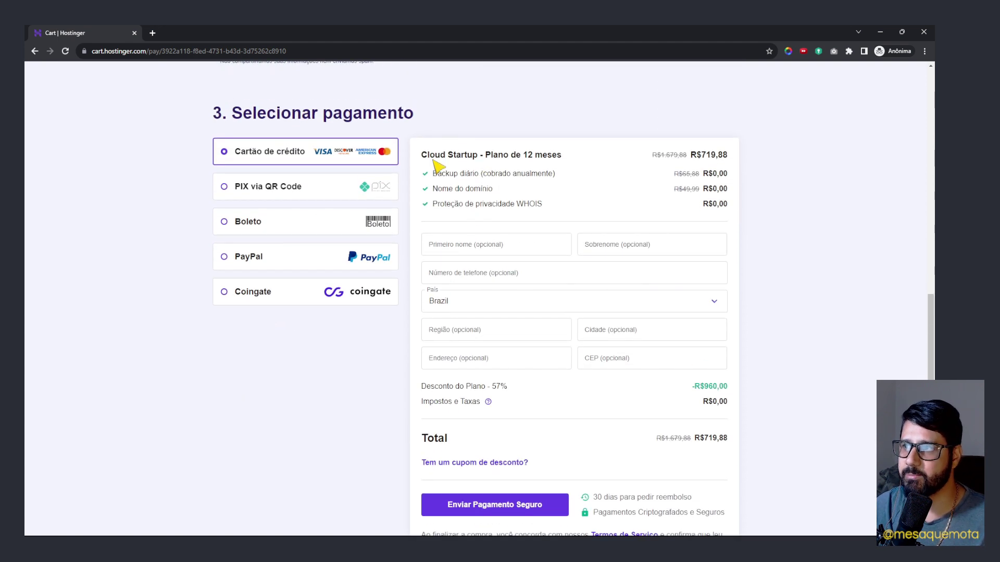
{"action": "left_click_drag", "start_coordinate": [434, 161], "coordinate": [750, 325]}
{"action": "scroll", "coordinate": [812, 319], "scroll_direction": "down", "scroll_amount": 2}
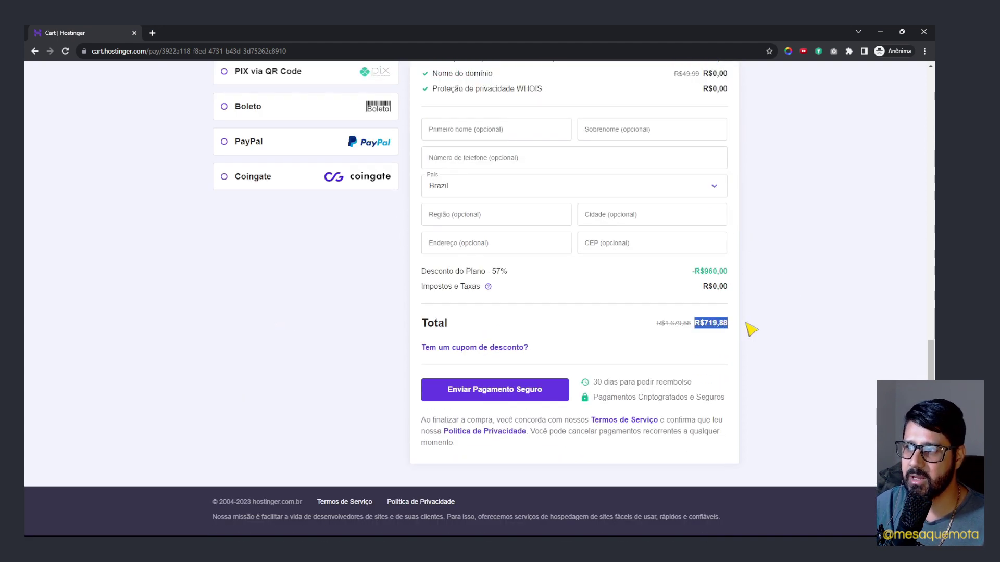
Apply the affiliate's discount coupon code to the order.
{"action": "left_click", "coordinate": [455, 349]}
{"action": "left_click", "coordinate": [462, 379]}
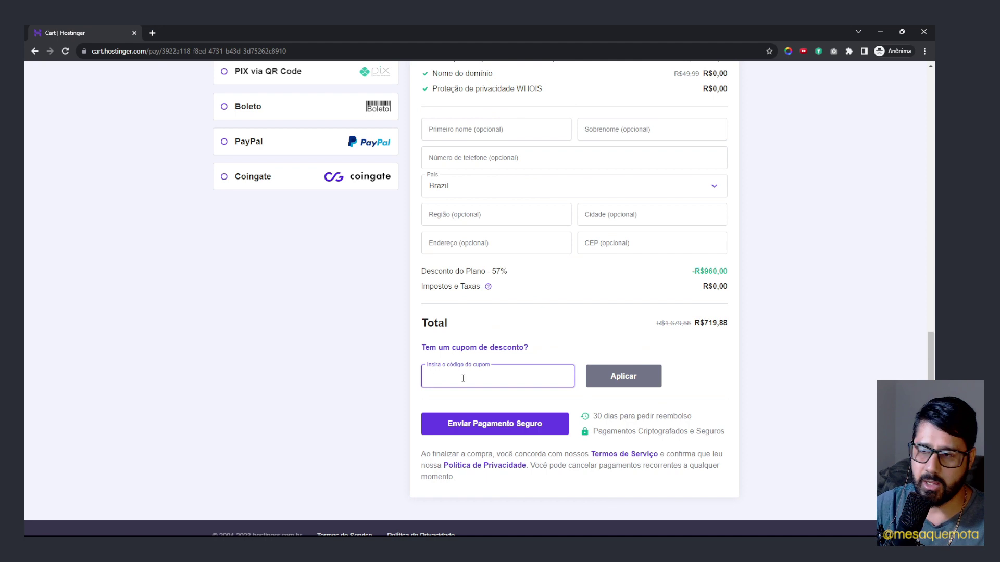
{"action": "type", "text": "MESAQUEMOTA"}
{"action": "left_click", "coordinate": [614, 385]}
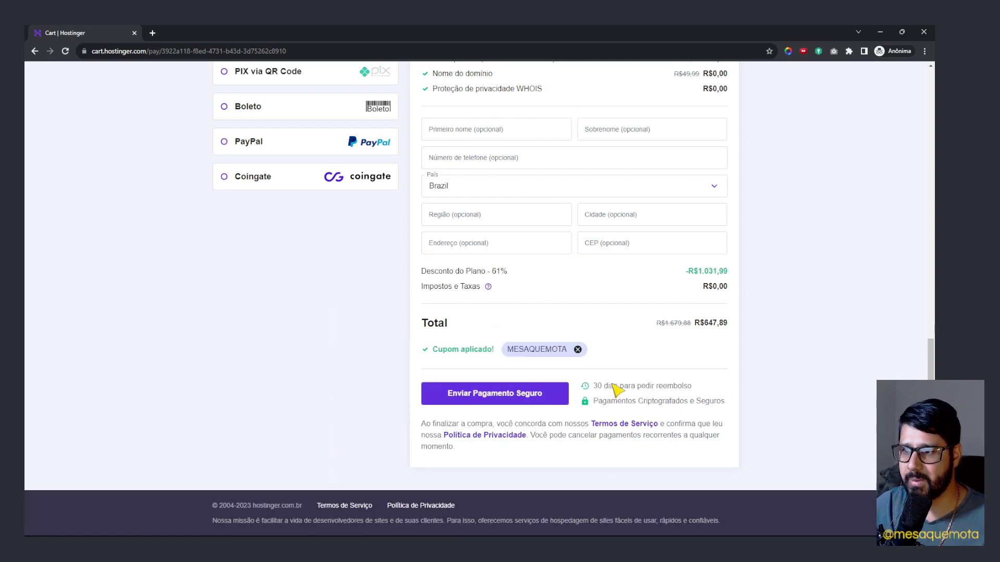
Check the discounted order total, including the one for the 48-month Premium hosting plan.
{"action": "left_click_drag", "start_coordinate": [705, 322], "coordinate": [737, 329]}
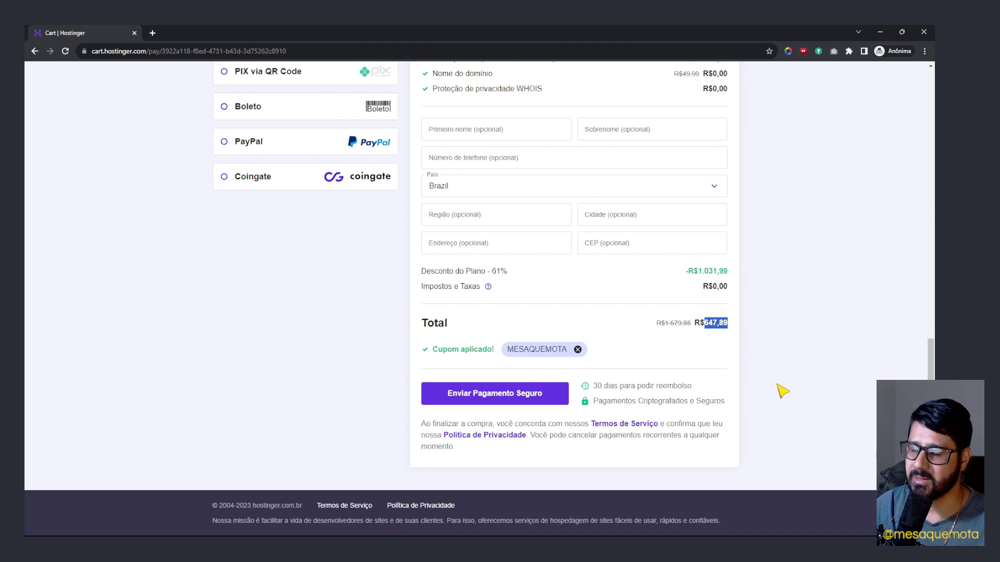
{"action": "scroll", "coordinate": [789, 401], "scroll_direction": "up", "scroll_amount": 10}
{"action": "scroll", "coordinate": [755, 412], "scroll_direction": "down", "scroll_amount": 10}
{"action": "scroll", "coordinate": [763, 348], "scroll_direction": "up", "scroll_amount": 1}
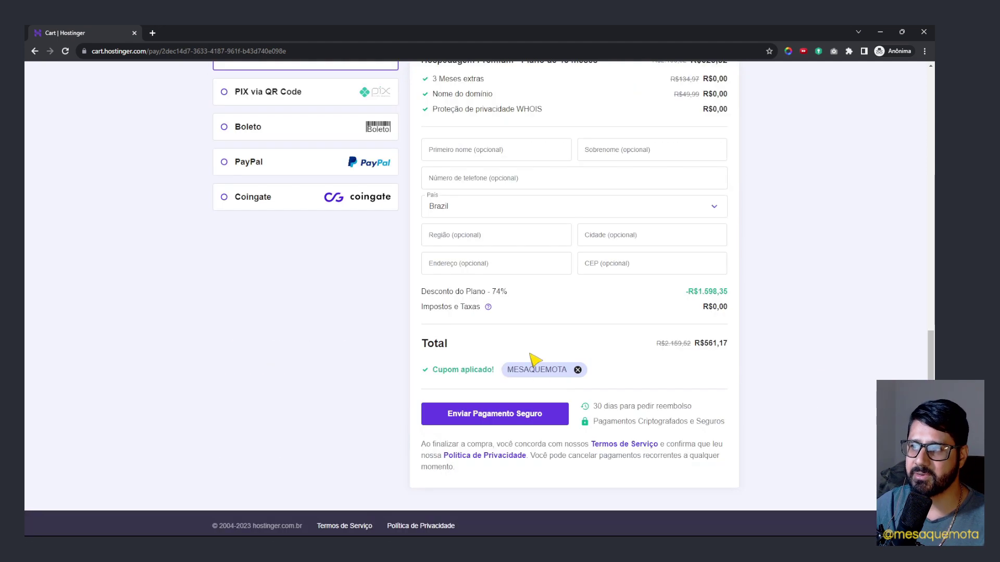
{"action": "scroll", "coordinate": [552, 364], "scroll_direction": "down", "scroll_amount": 1}
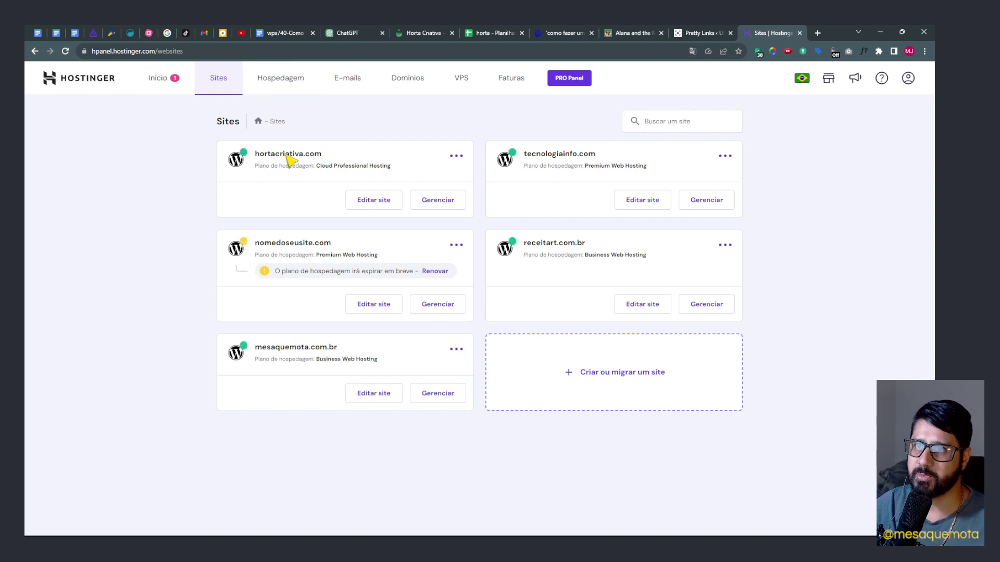
Check the availability of the free domain PASSAROSENCATADOS with the .com extension and leave it unclaimed.
{"action": "left_click", "coordinate": [166, 84]}
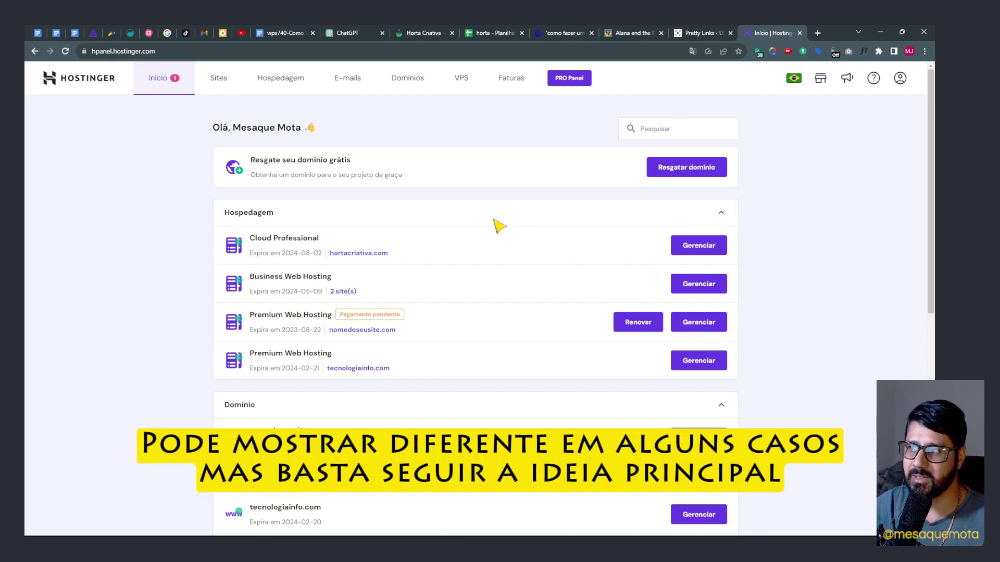
{"action": "left_click", "coordinate": [701, 171]}
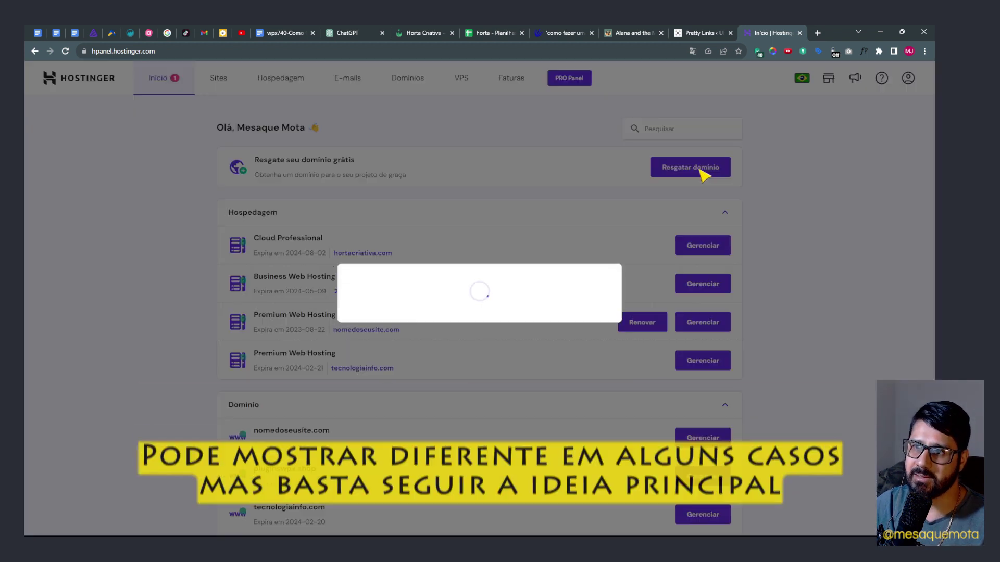
{"action": "left_click", "coordinate": [437, 298]}
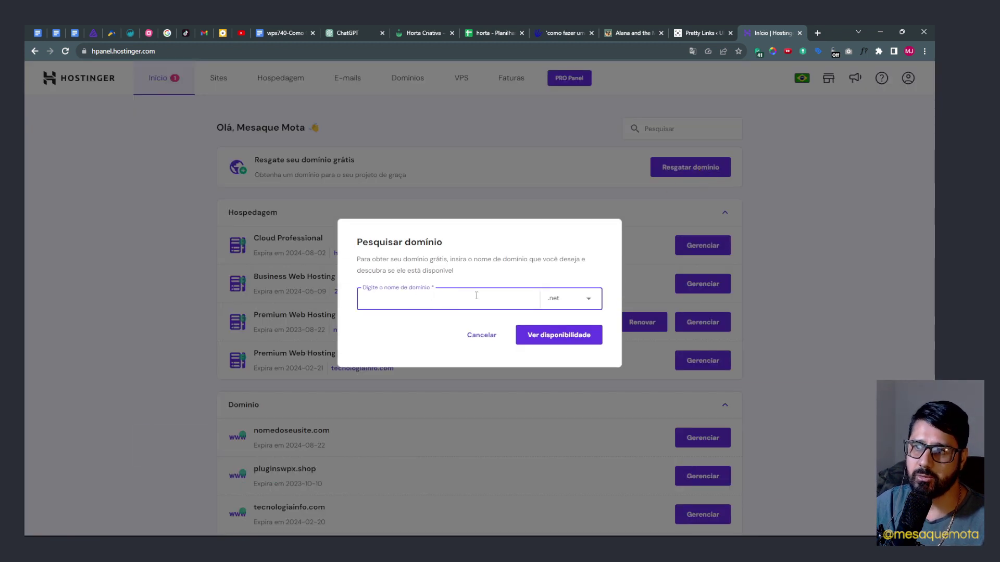
{"action": "left_click", "coordinate": [564, 303]}
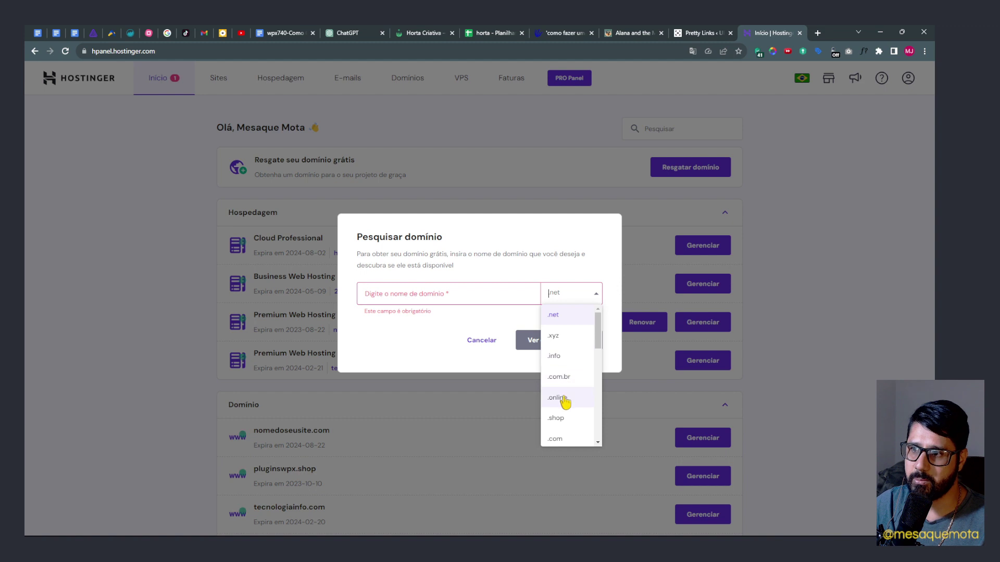
{"action": "left_click", "coordinate": [559, 440]}
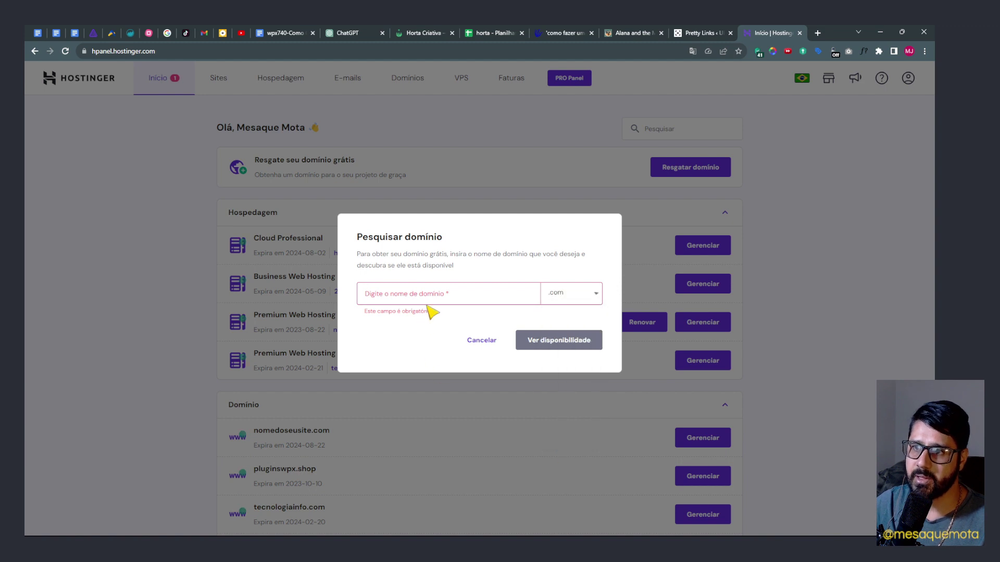
{"action": "left_click", "coordinate": [431, 292]}
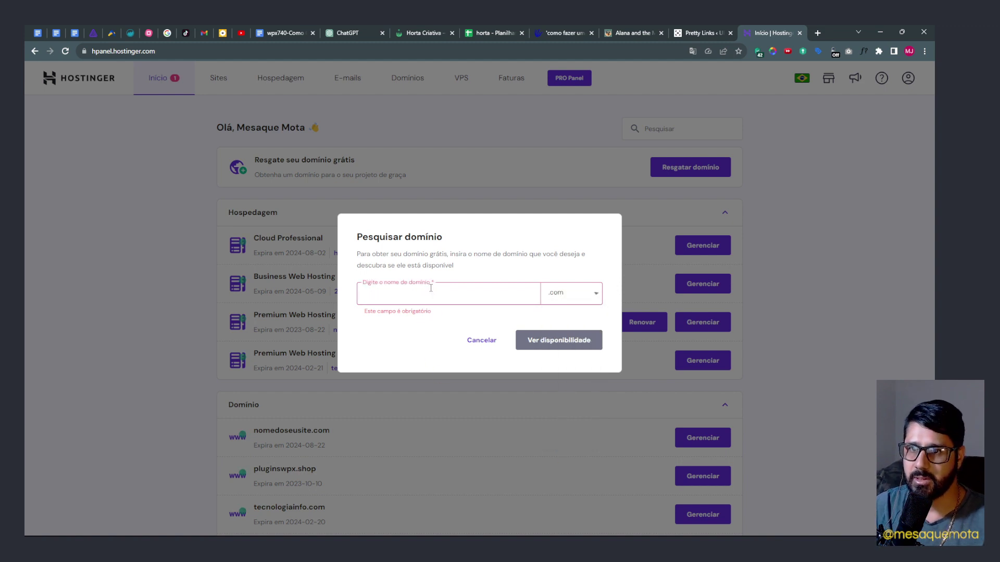
{"action": "type", "text": "PASSAROSENCATADOS"}
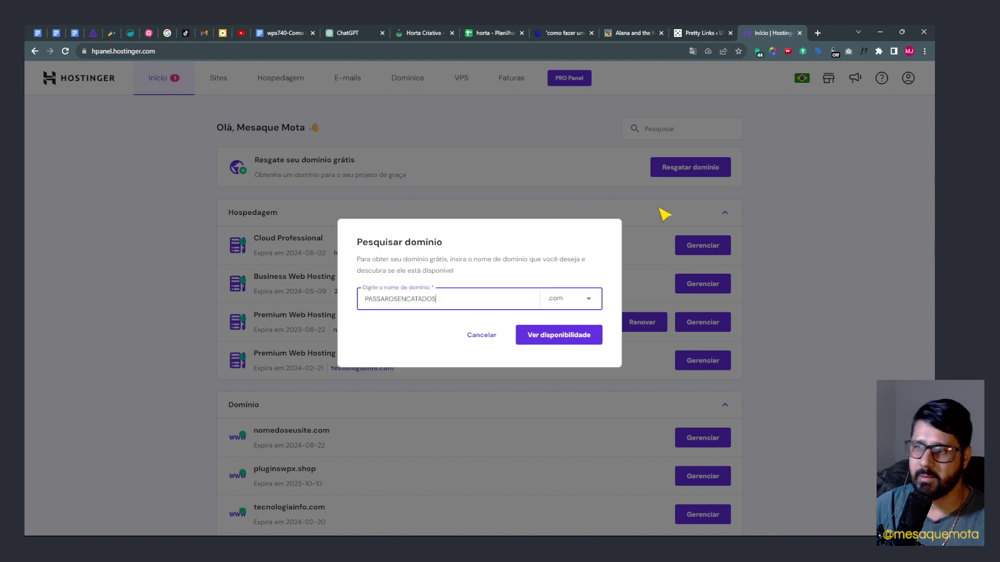
{"action": "left_click", "coordinate": [529, 337]}
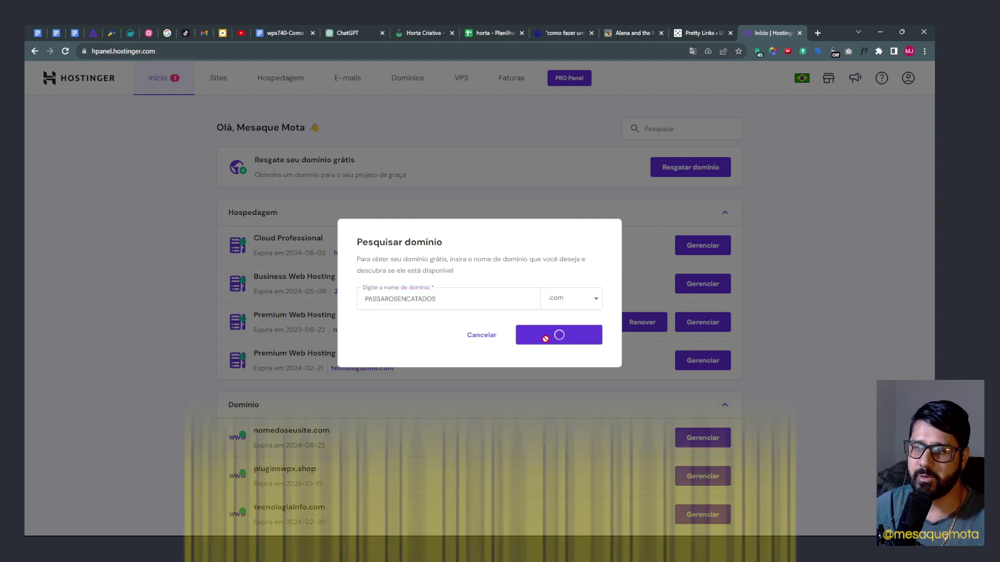
{"action": "left_click_drag", "start_coordinate": [368, 308], "coordinate": [461, 314]}
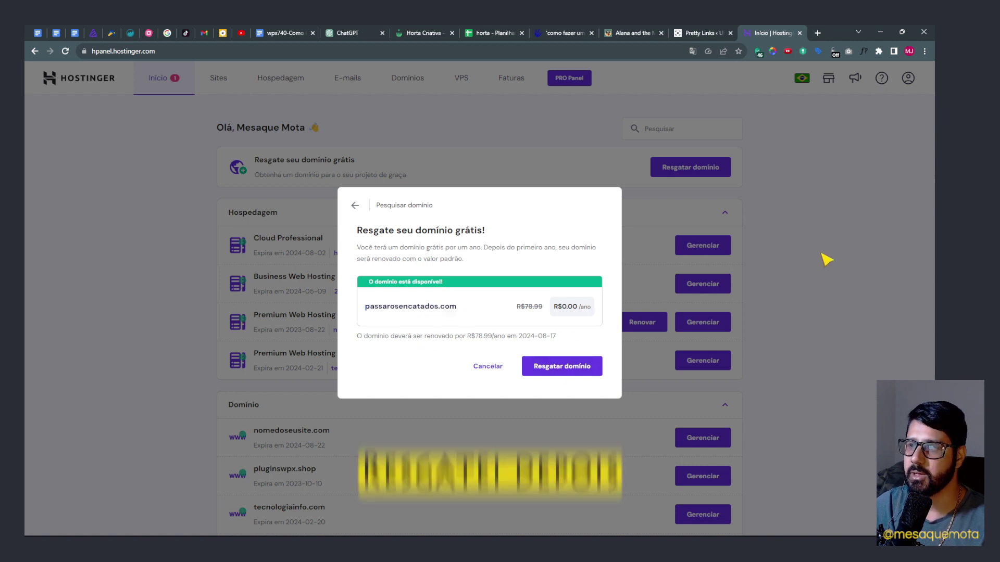
{"action": "left_click", "coordinate": [488, 368]}
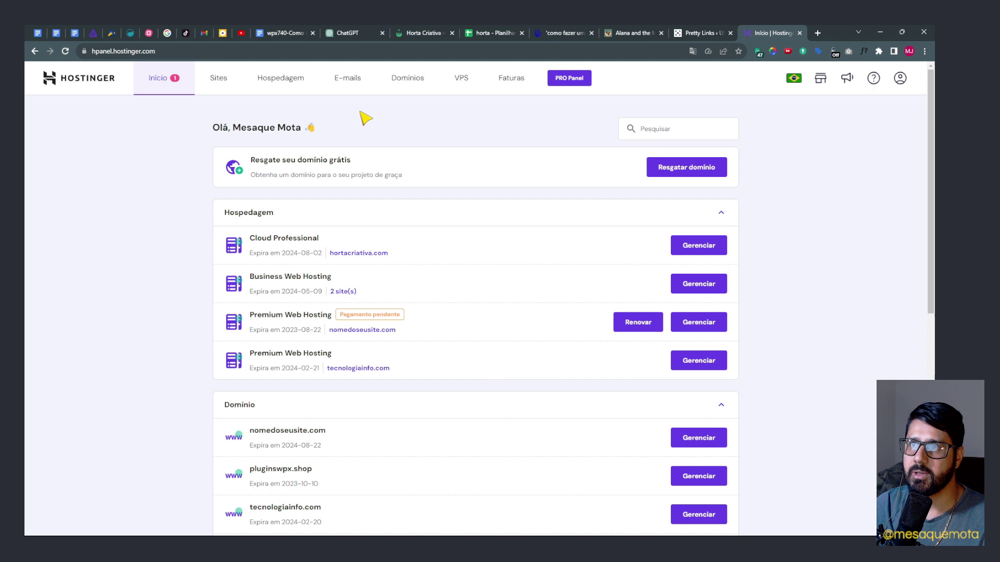
Look through the account's domains, hosting plans and sites, and return to the account home page.
{"action": "left_click", "coordinate": [408, 79]}
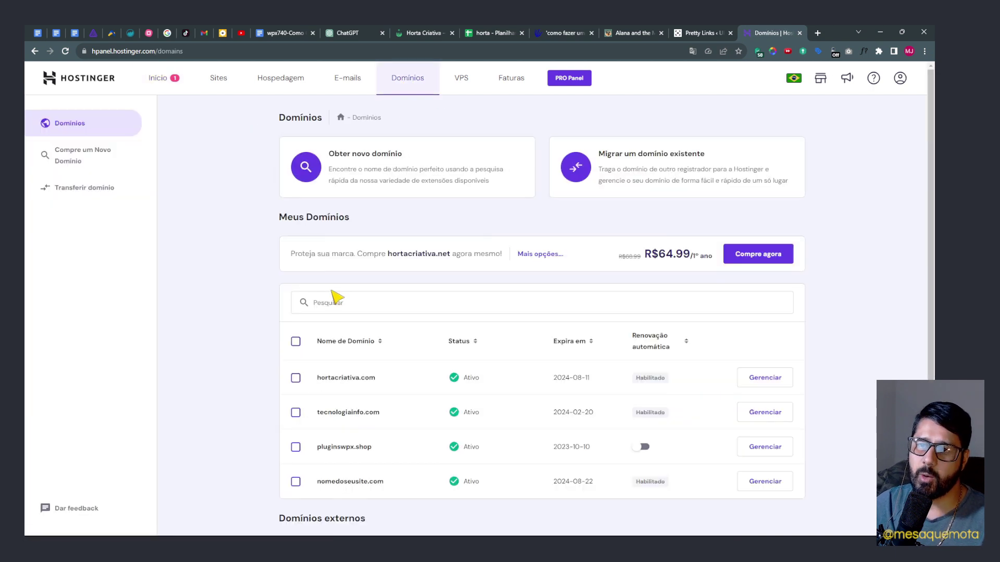
{"action": "scroll", "coordinate": [428, 302], "scroll_direction": "down", "scroll_amount": 3}
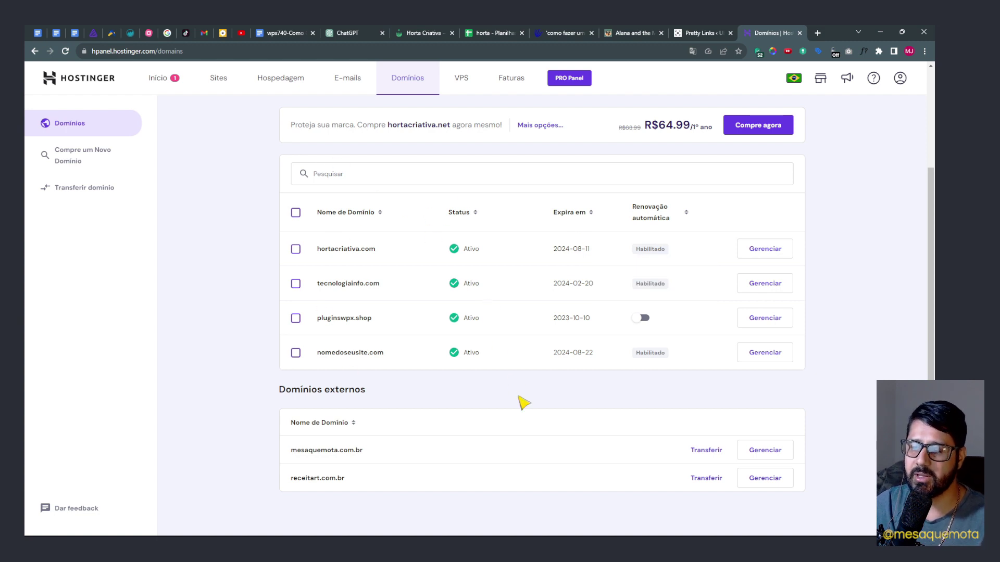
{"action": "left_click", "coordinate": [281, 81]}
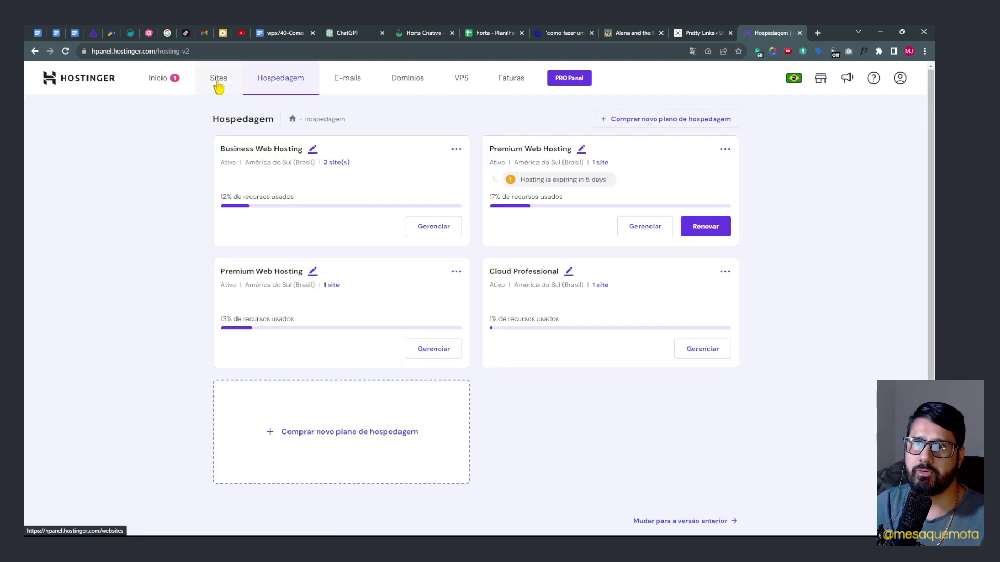
{"action": "left_click", "coordinate": [218, 83]}
{"action": "left_click", "coordinate": [167, 84]}
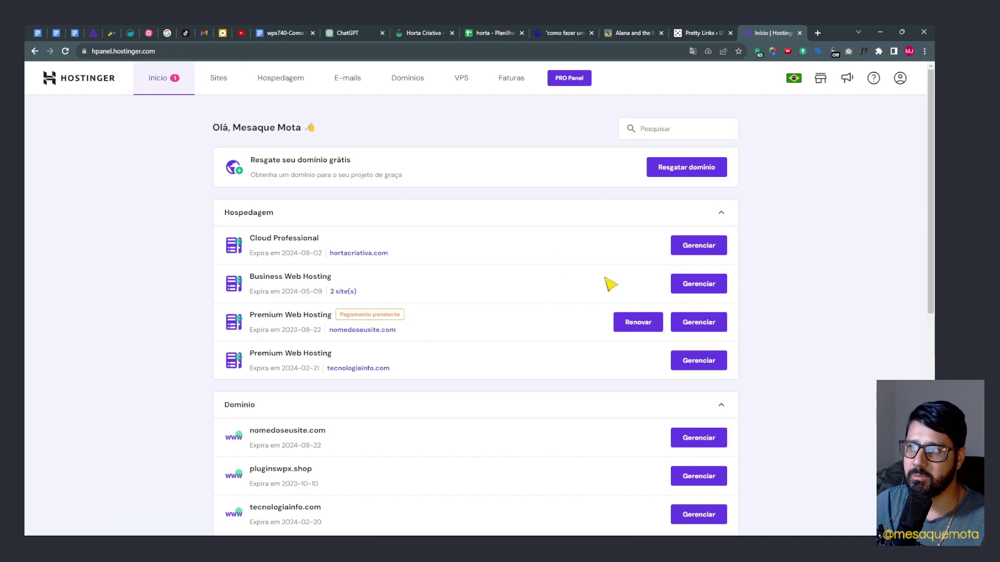
Find the auto installer for hortacriativa.com and examine its installed applications and the WordPress option.
{"action": "left_click", "coordinate": [701, 248]}
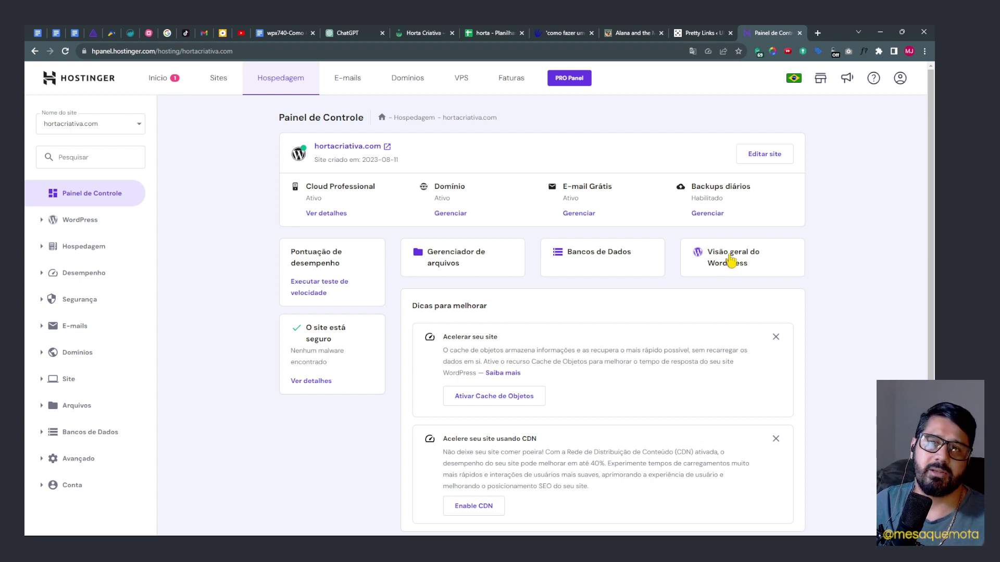
{"action": "left_click", "coordinate": [98, 156]}
{"action": "type", "text": "AUTO"}
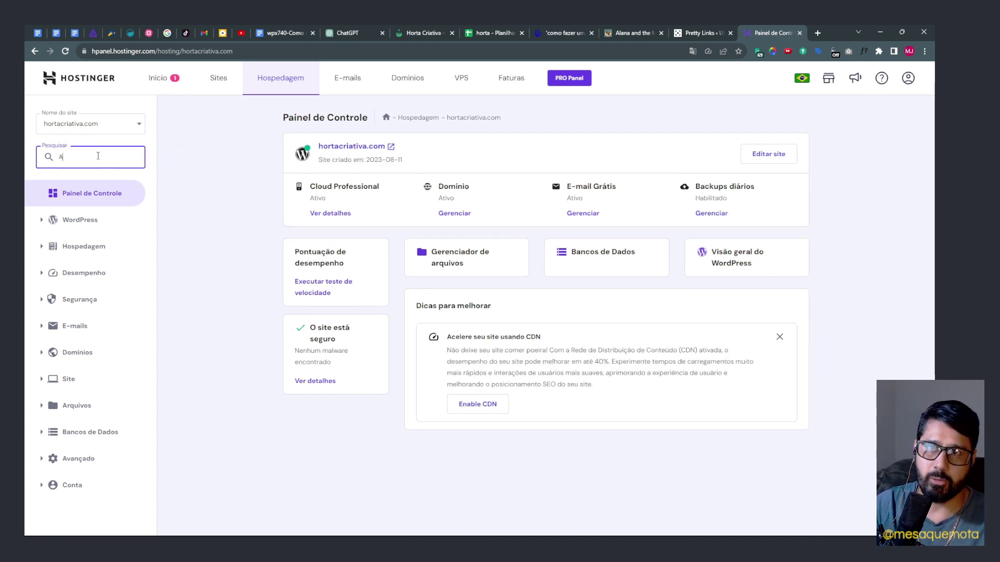
{"action": "left_click", "coordinate": [85, 243]}
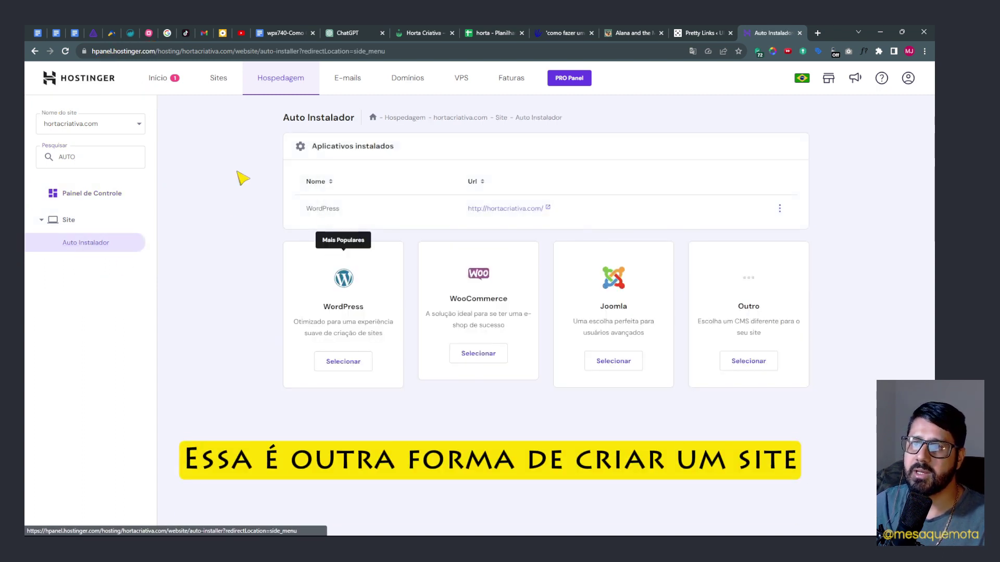
{"action": "left_click_drag", "start_coordinate": [460, 211], "coordinate": [573, 217]}
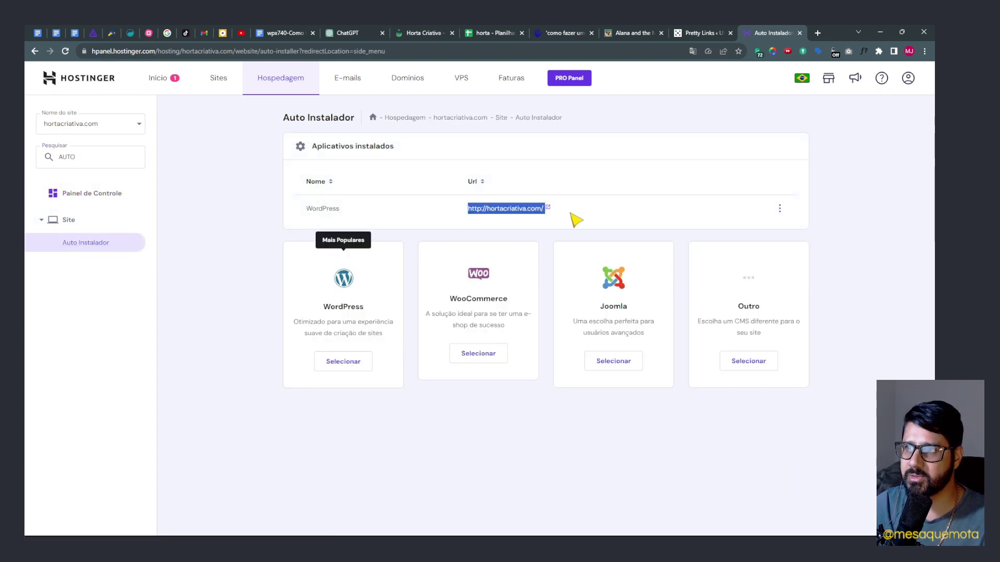
{"action": "left_click", "coordinate": [552, 483]}
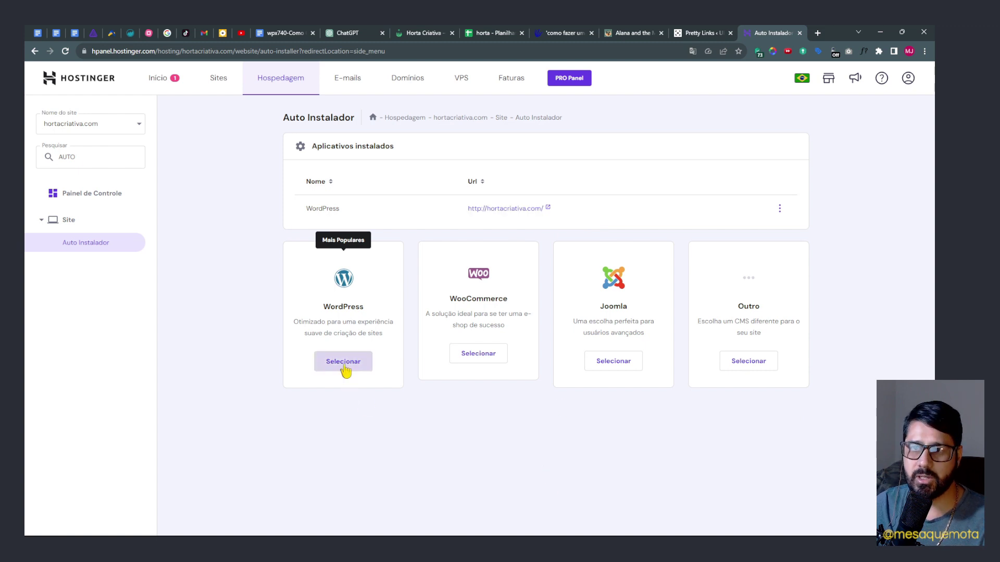
{"action": "left_click_drag", "start_coordinate": [323, 306], "coordinate": [372, 314]}
{"action": "left_click", "coordinate": [443, 463]}
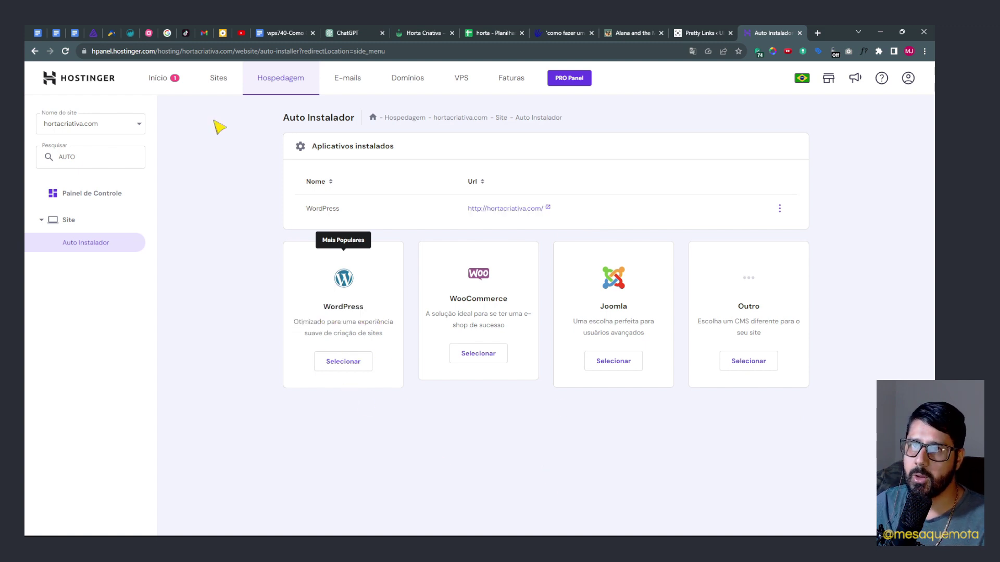
Start adding a new site to the Cloud Professional Hosting plan of hortacriativa.com.
{"action": "left_click", "coordinate": [219, 83]}
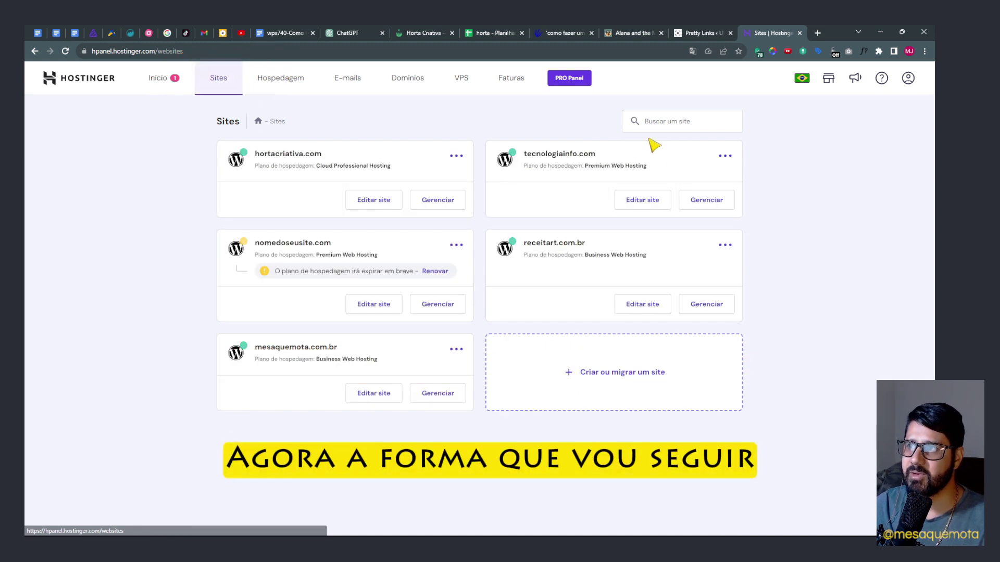
{"action": "left_click", "coordinate": [630, 360]}
{"action": "left_click", "coordinate": [441, 301]}
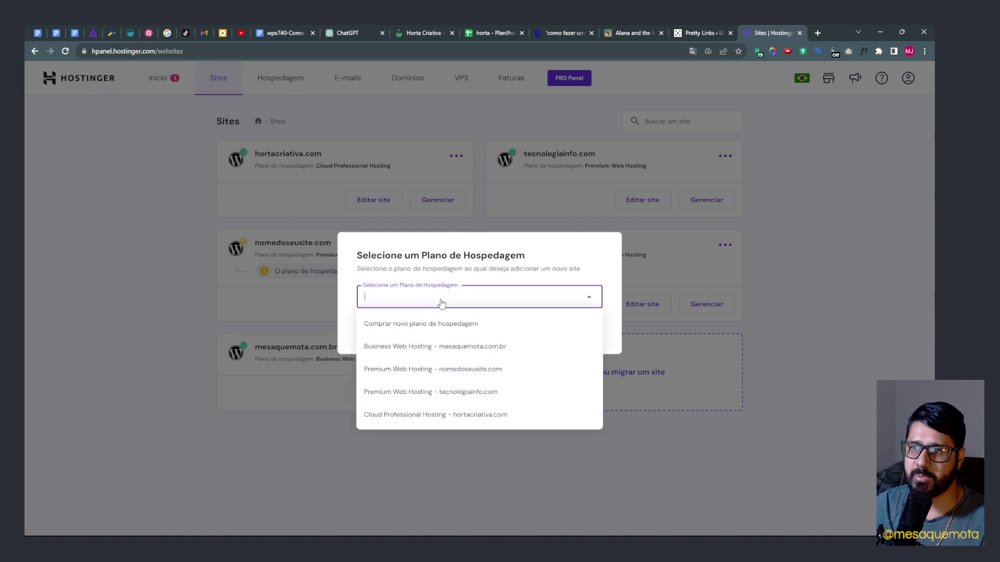
{"action": "left_click", "coordinate": [399, 356]}
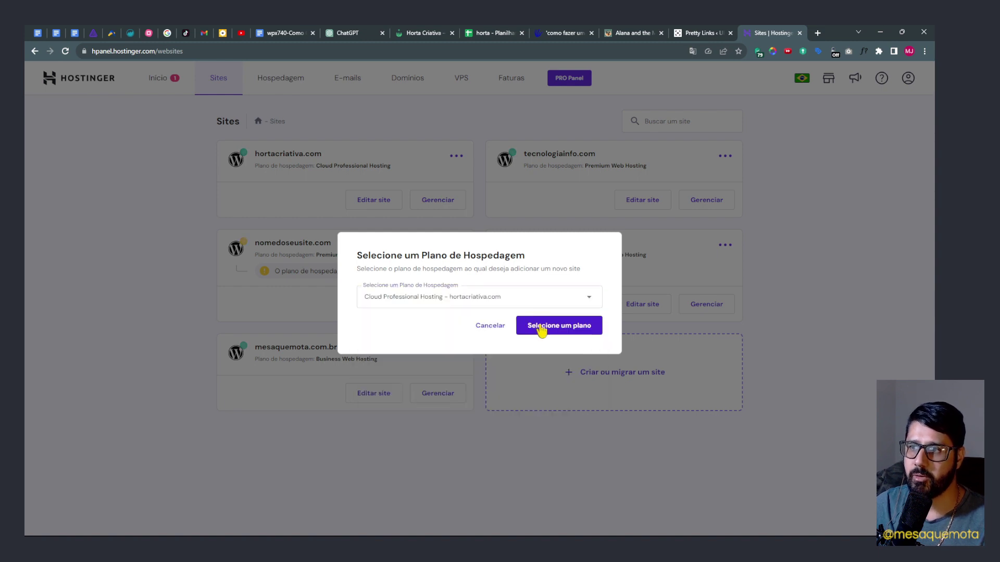
{"action": "left_click", "coordinate": [544, 327]}
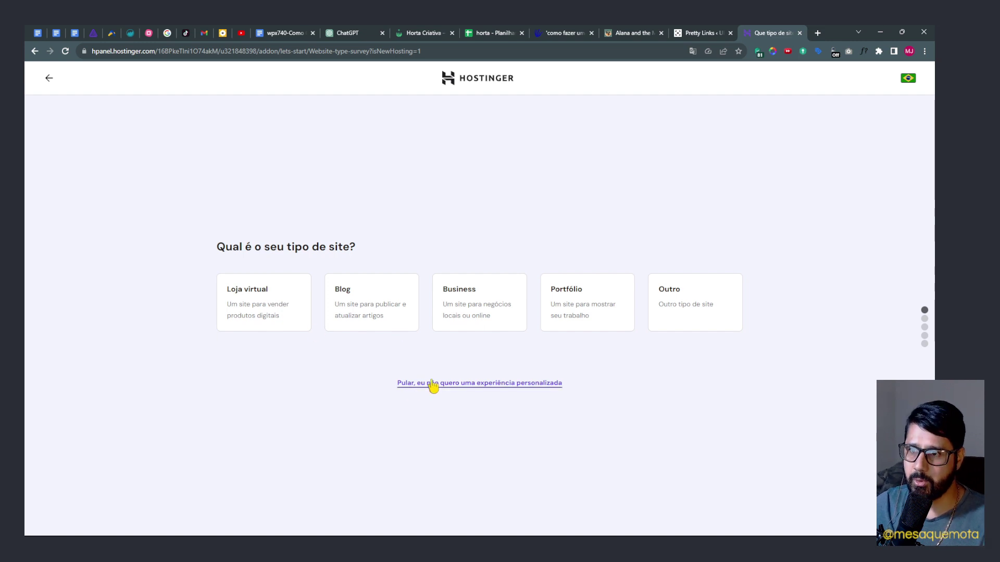
Set the new site's type to Blog.
{"action": "left_click_drag", "start_coordinate": [227, 250], "coordinate": [362, 257]}
{"action": "left_click", "coordinate": [415, 254]}
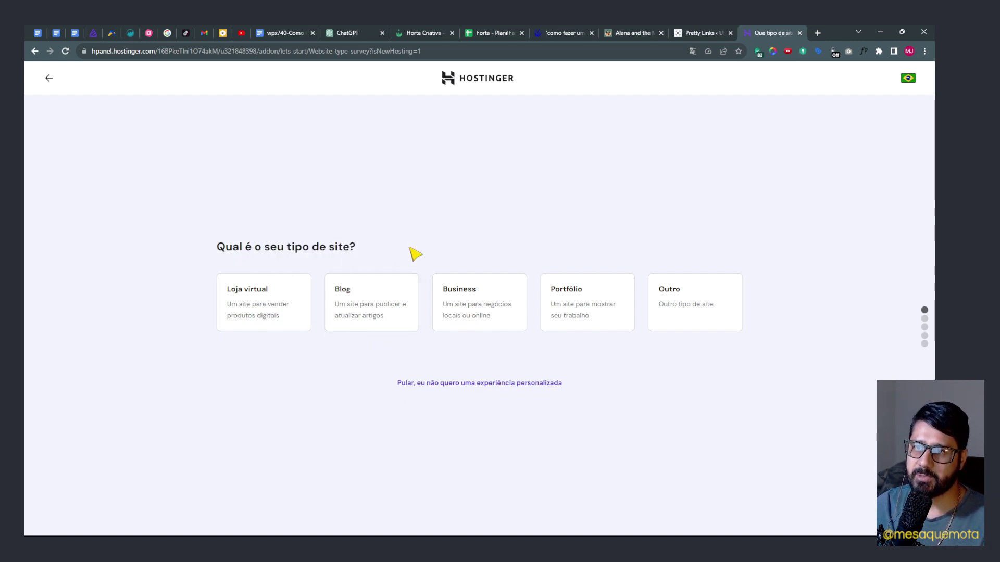
{"action": "left_click", "coordinate": [370, 296]}
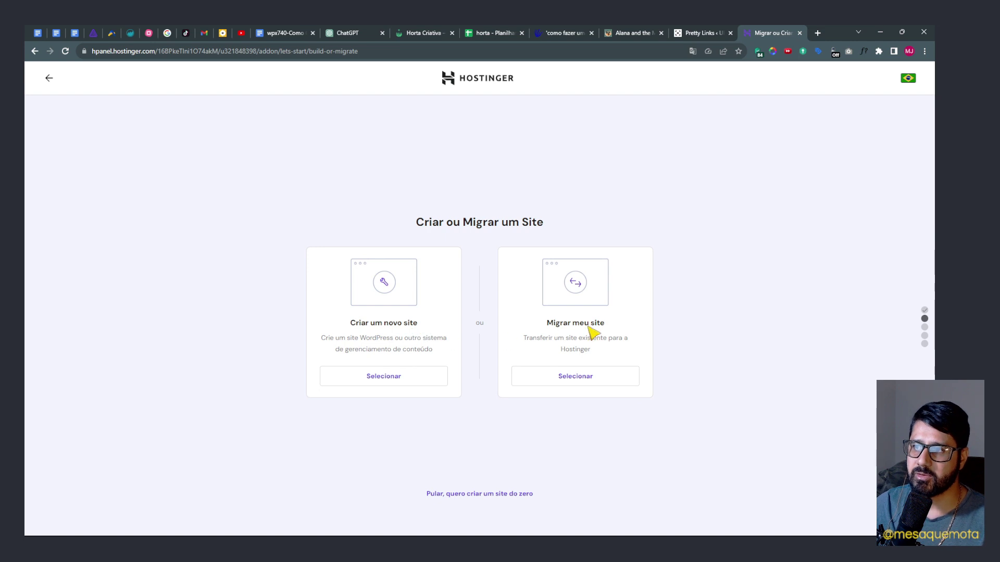
Choose to create a new site instead of migrating one, using the WordPress with AI platform.
{"action": "left_click", "coordinate": [415, 384]}
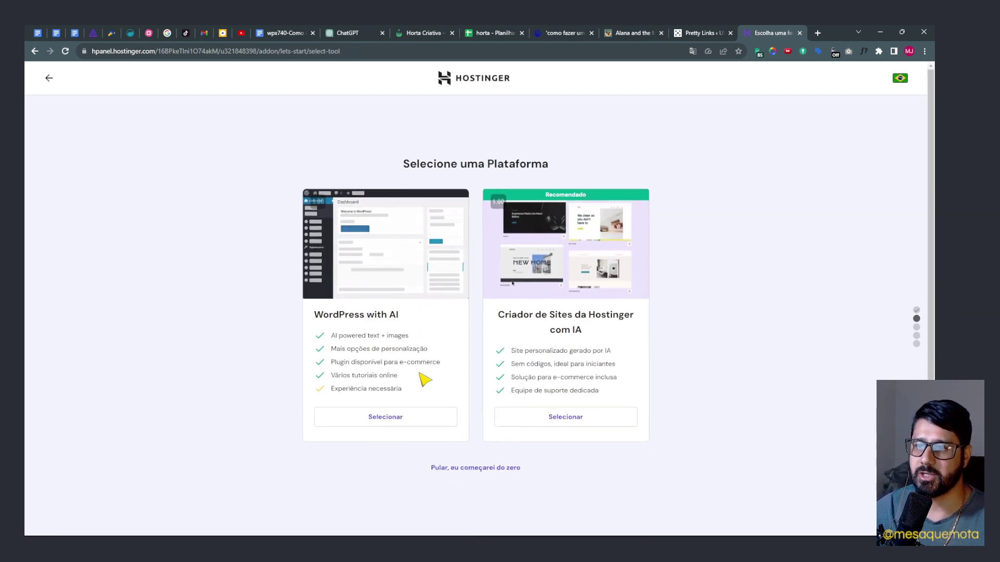
{"action": "left_click_drag", "start_coordinate": [317, 314], "coordinate": [407, 315]}
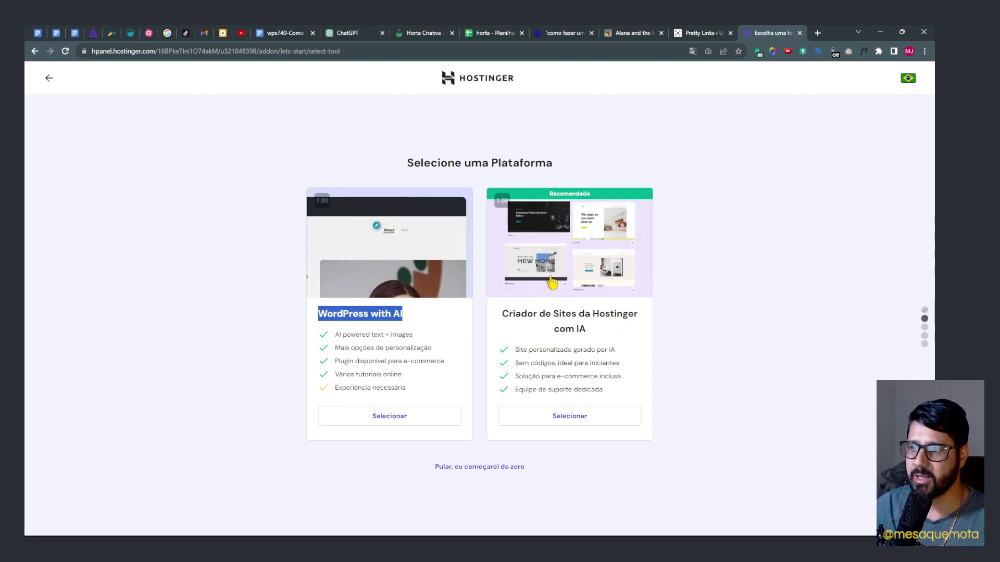
{"action": "left_click", "coordinate": [406, 419]}
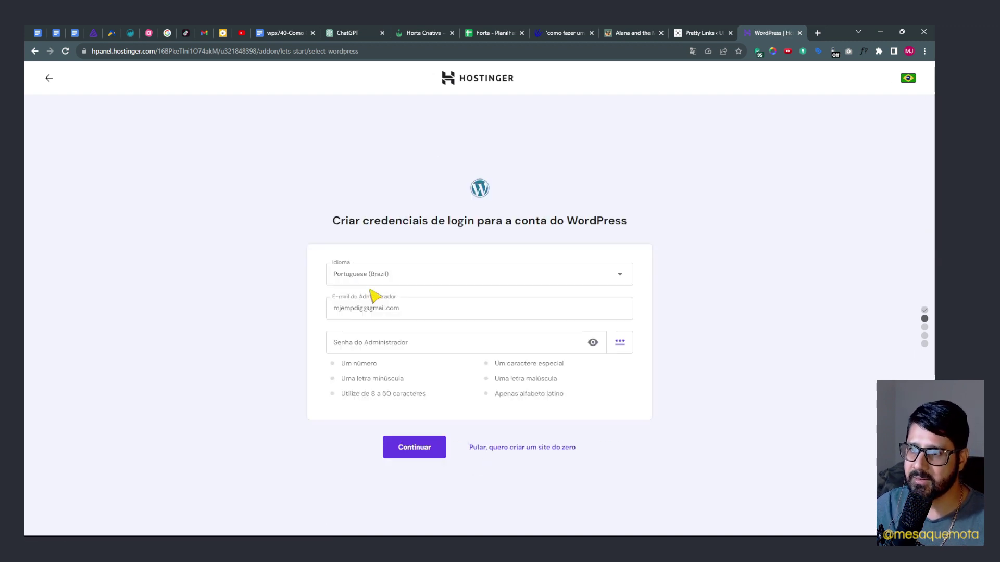
Generate a WordPress administrator password for the prefilled e-mail, and continue past the plugin selection.
{"action": "left_click_drag", "start_coordinate": [343, 311], "coordinate": [405, 310]}
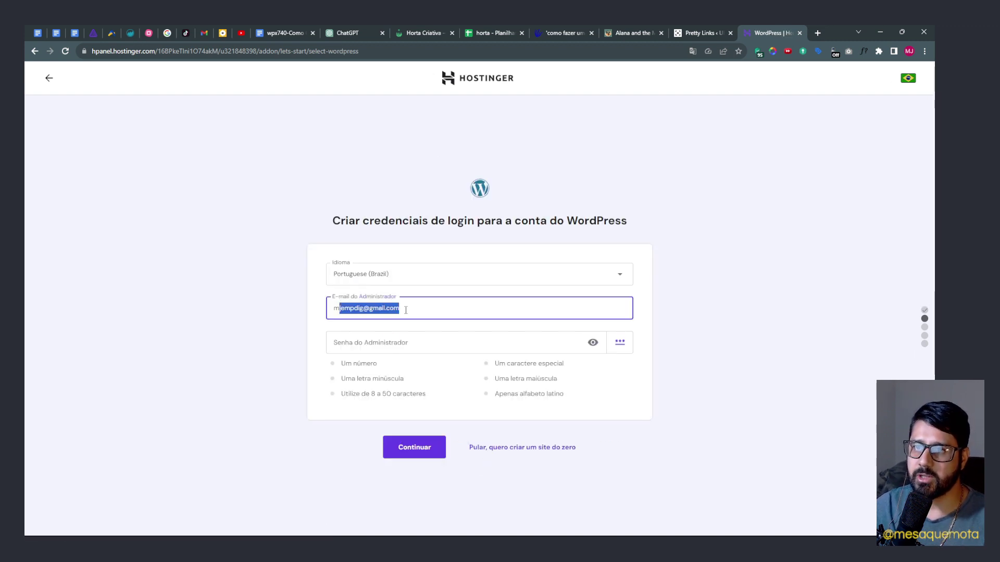
{"action": "left_click", "coordinate": [377, 339]}
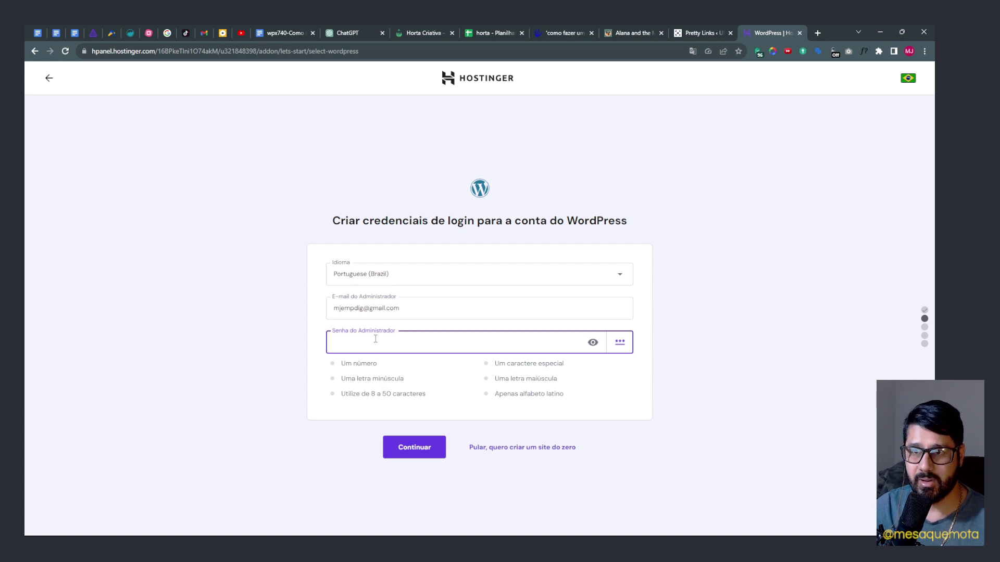
{"action": "left_click", "coordinate": [619, 344]}
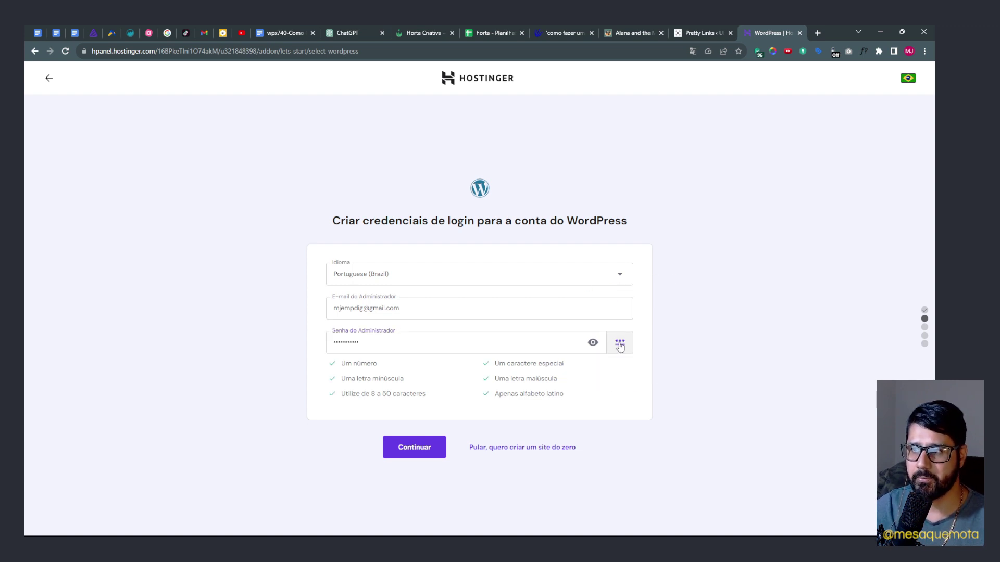
{"action": "left_click", "coordinate": [416, 451]}
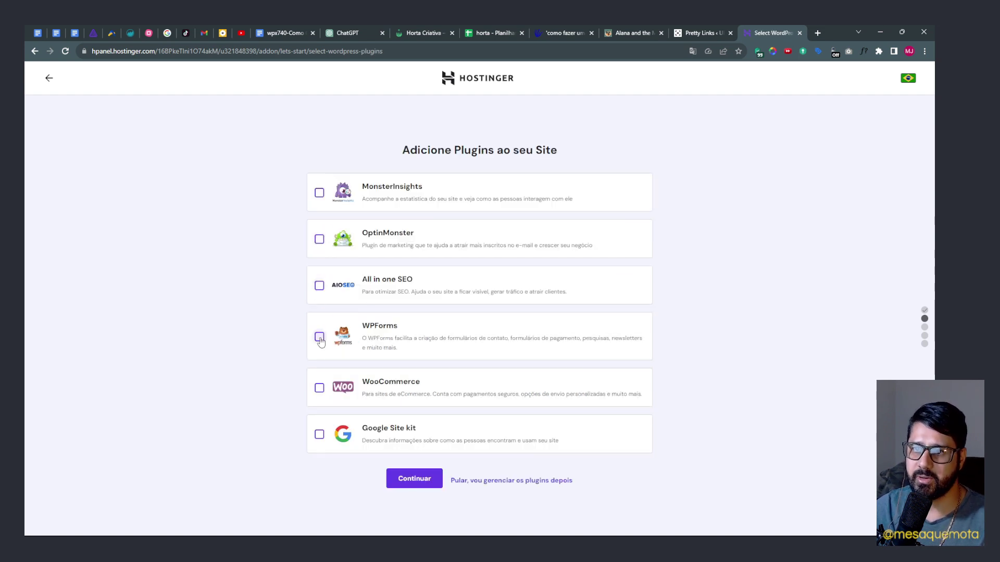
{"action": "left_click", "coordinate": [423, 483]}
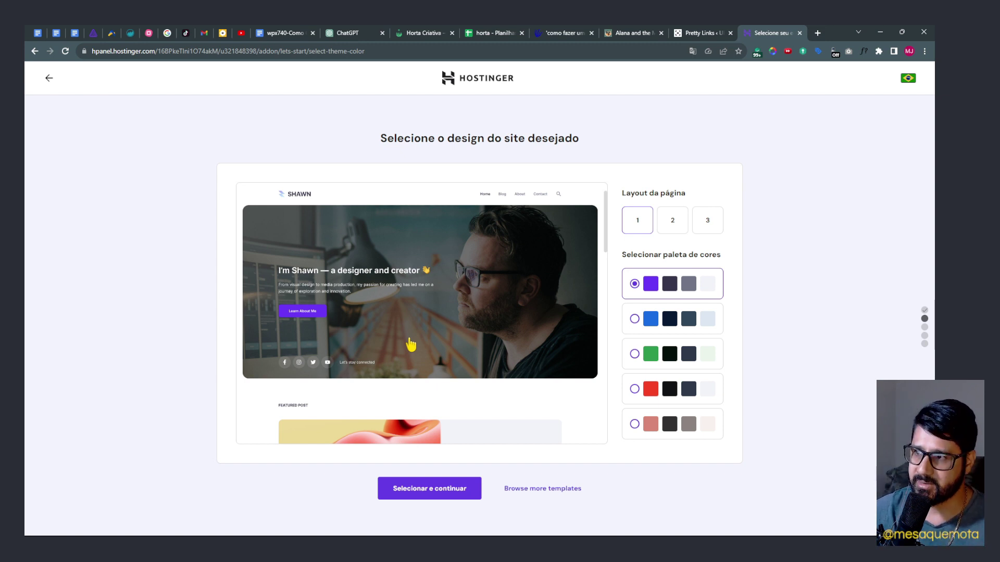
Preview page layouts 1, 2 and 3 of the site design from header to footer.
{"action": "scroll", "coordinate": [425, 254], "scroll_direction": "down", "scroll_amount": 15}
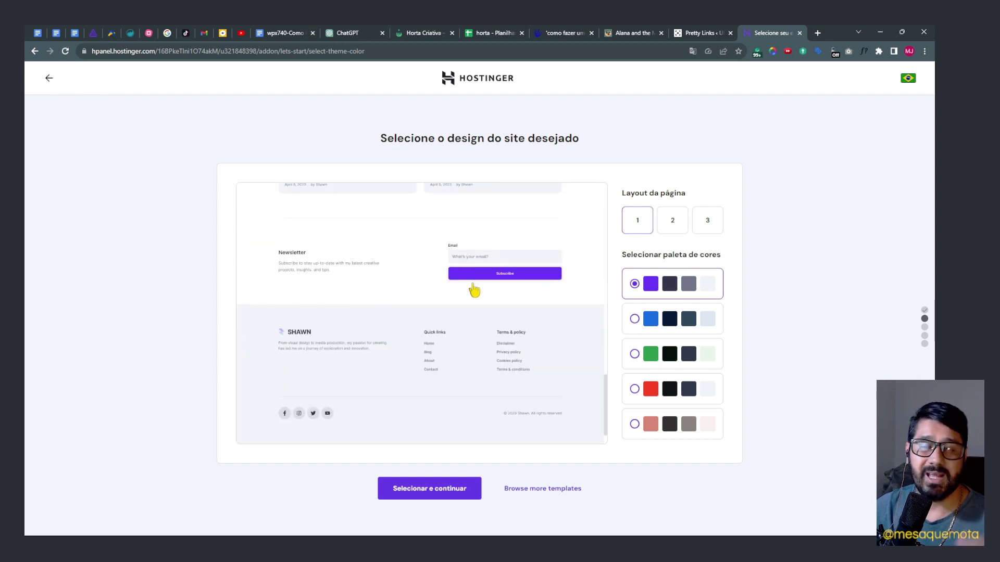
{"action": "scroll", "coordinate": [477, 283], "scroll_direction": "up", "scroll_amount": 15}
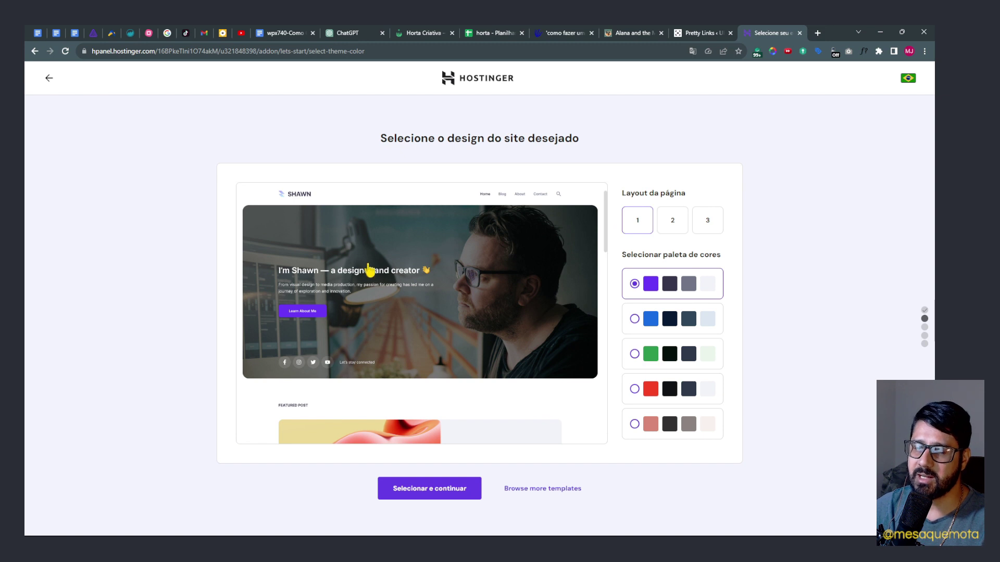
{"action": "left_click", "coordinate": [672, 223]}
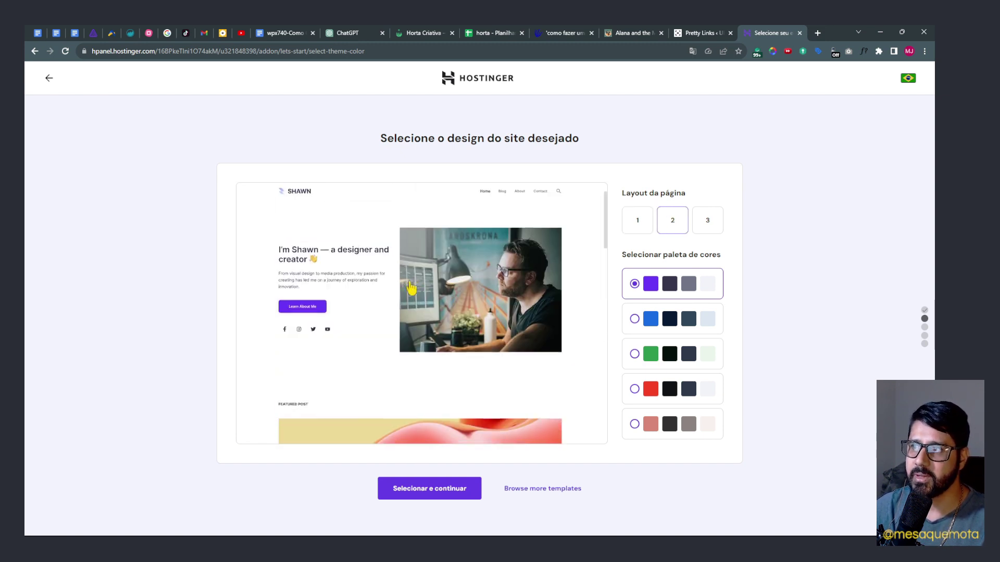
{"action": "left_click", "coordinate": [707, 221]}
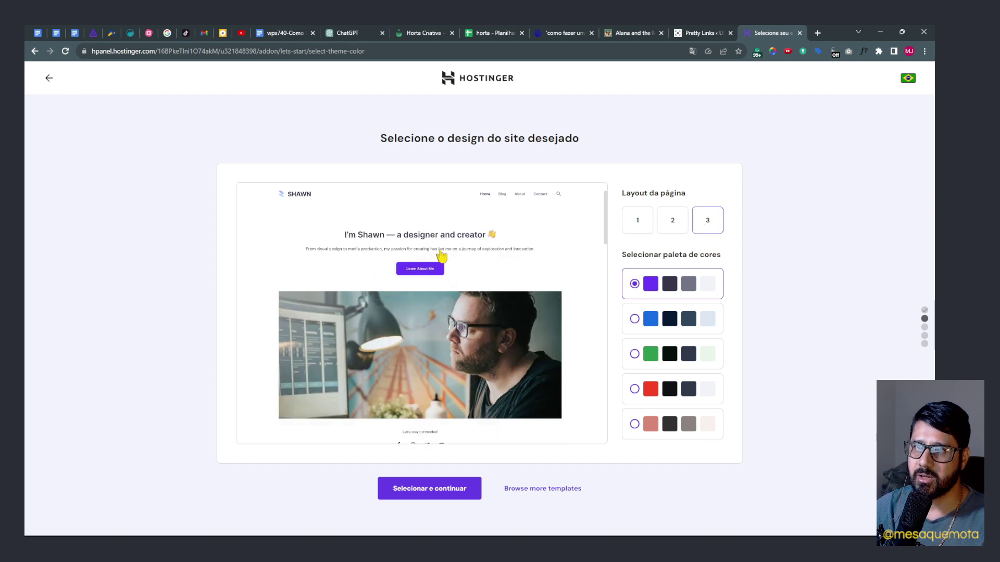
{"action": "scroll", "coordinate": [480, 274], "scroll_direction": "down", "scroll_amount": 6}
{"action": "scroll", "coordinate": [504, 309], "scroll_direction": "down", "scroll_amount": 3}
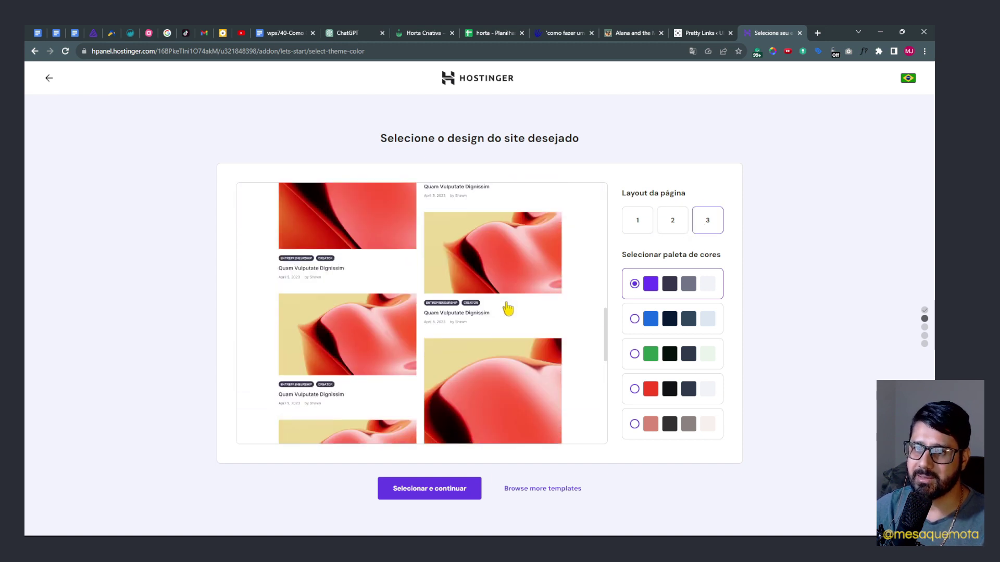
{"action": "scroll", "coordinate": [508, 310], "scroll_direction": "down", "scroll_amount": 3}
{"action": "scroll", "coordinate": [509, 312], "scroll_direction": "up", "scroll_amount": 3}
Choose page layout 2 with the green colour palette as the site design and continue.
{"action": "left_click", "coordinate": [670, 219]}
{"action": "scroll", "coordinate": [520, 258], "scroll_direction": "down", "scroll_amount": 3}
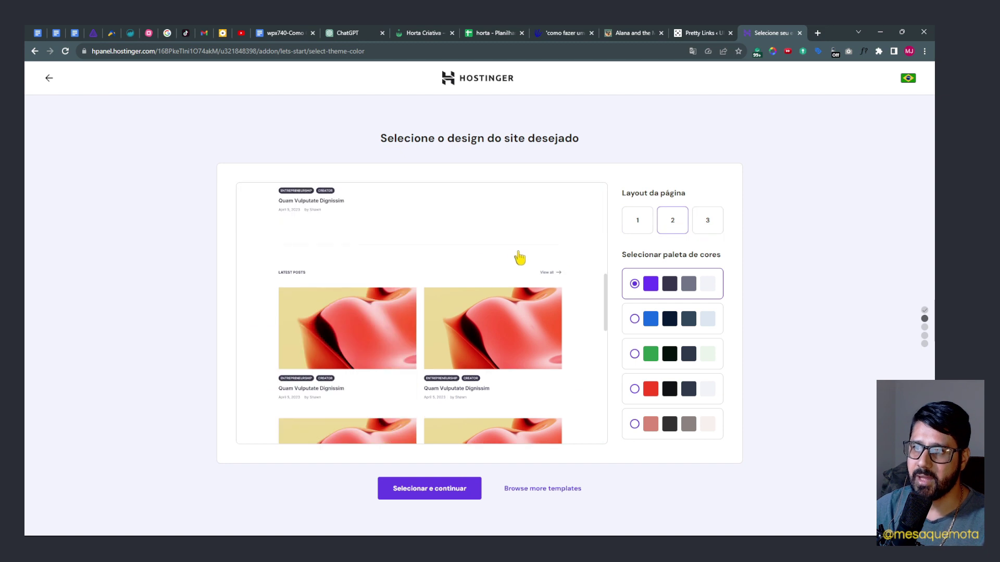
{"action": "scroll", "coordinate": [512, 261], "scroll_direction": "up", "scroll_amount": 5}
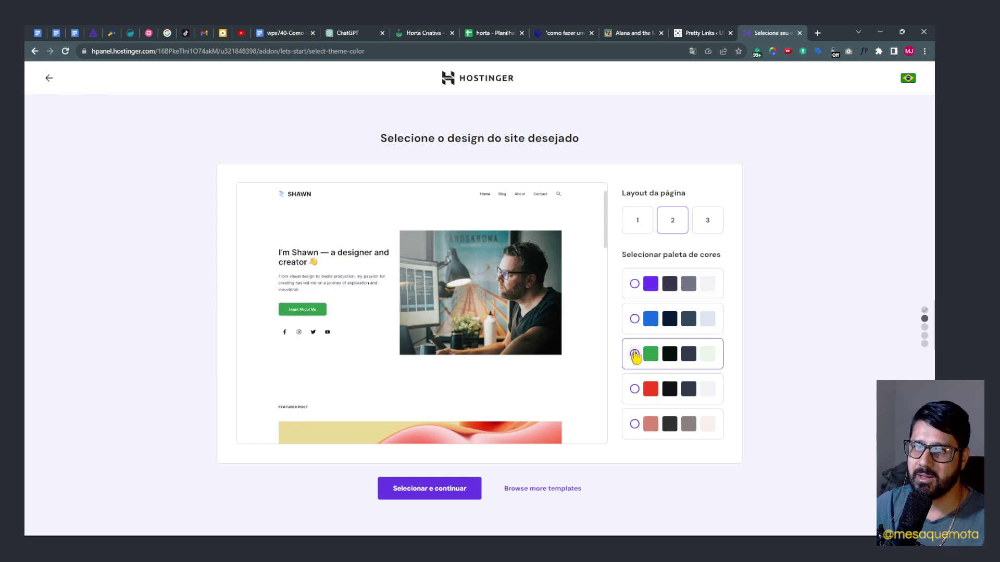
{"action": "left_click", "coordinate": [635, 354]}
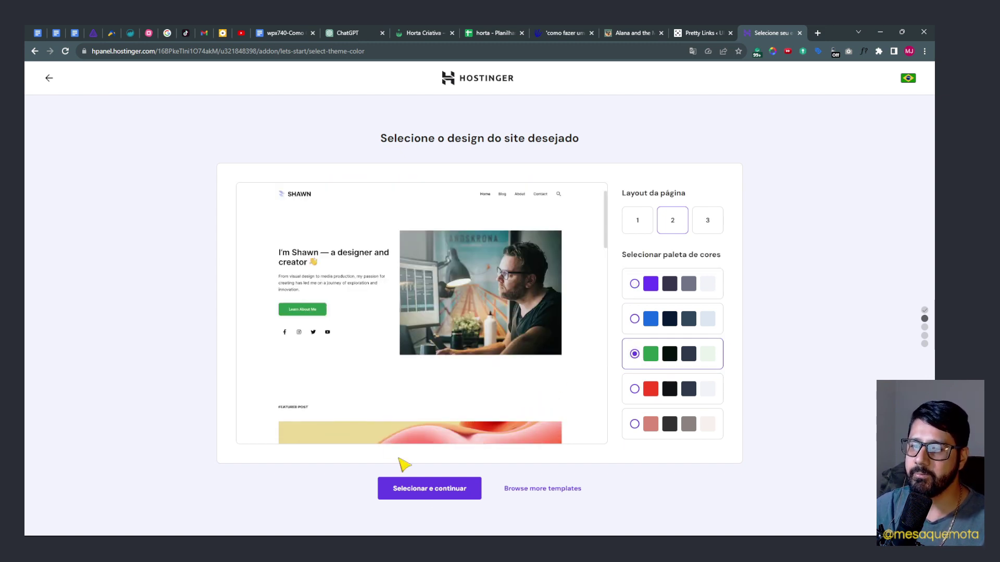
{"action": "left_click", "coordinate": [444, 497]}
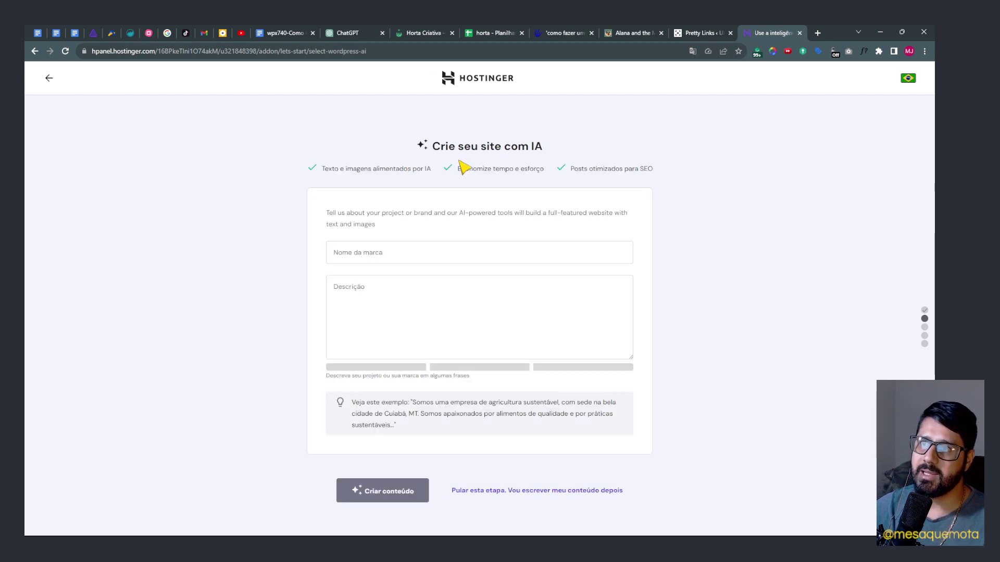
Set the brand name for the AI-generated site to "Pássros Encatados".
{"action": "left_click_drag", "start_coordinate": [429, 148], "coordinate": [546, 149]}
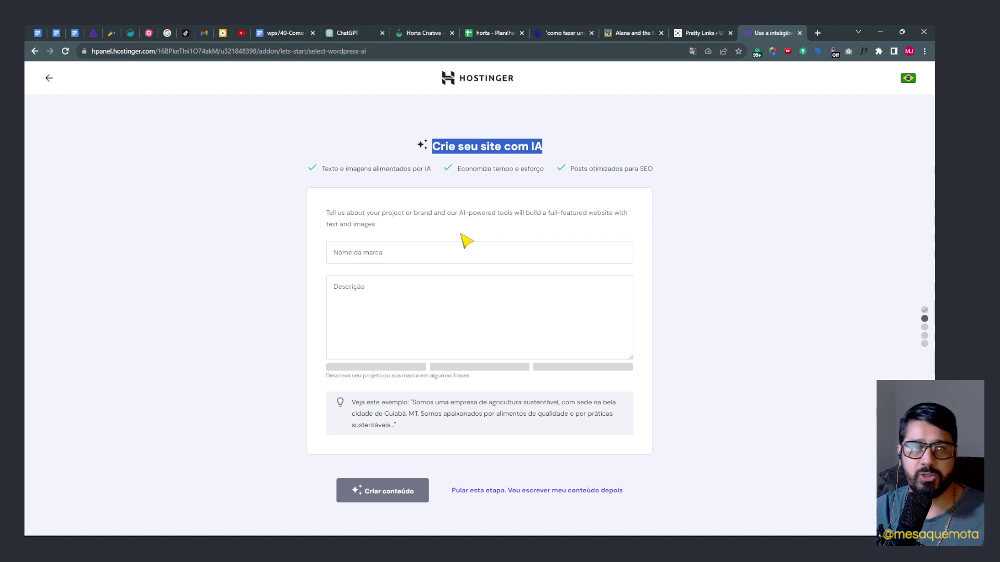
{"action": "left_click", "coordinate": [447, 253]}
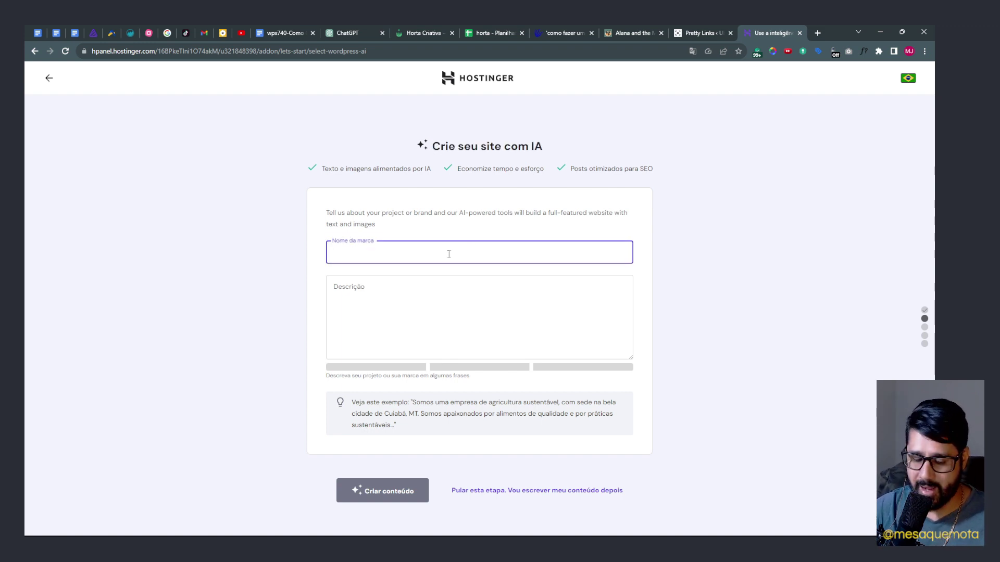
{"action": "left_click", "coordinate": [400, 291]}
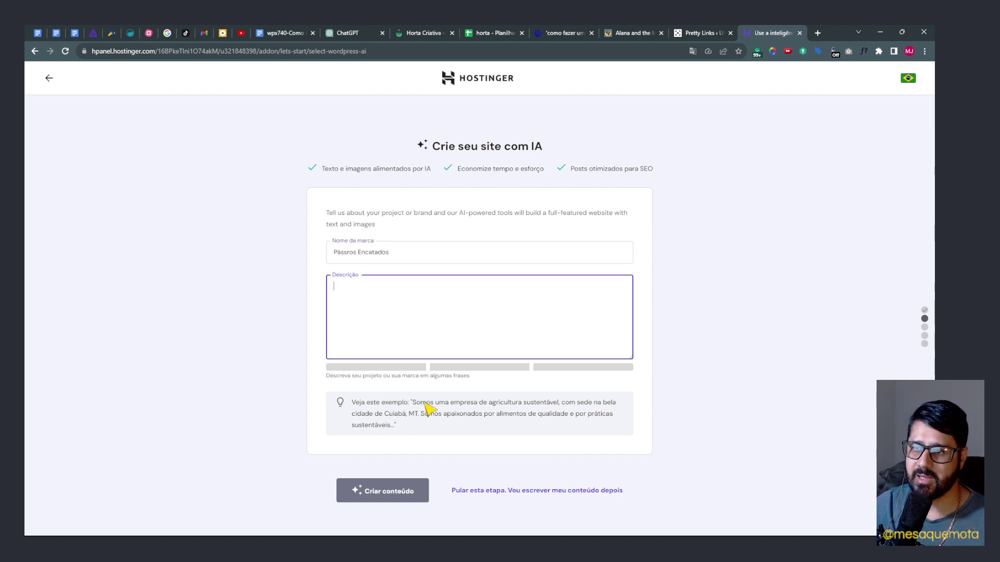
Enter the site description "Sou um apaixonado por pássaros e neste blog vou compartilhar minhas experiências e dicas de pássaros além de lutar pela preservação deles.".
{"action": "left_click_drag", "start_coordinate": [412, 404], "coordinate": [461, 426]}
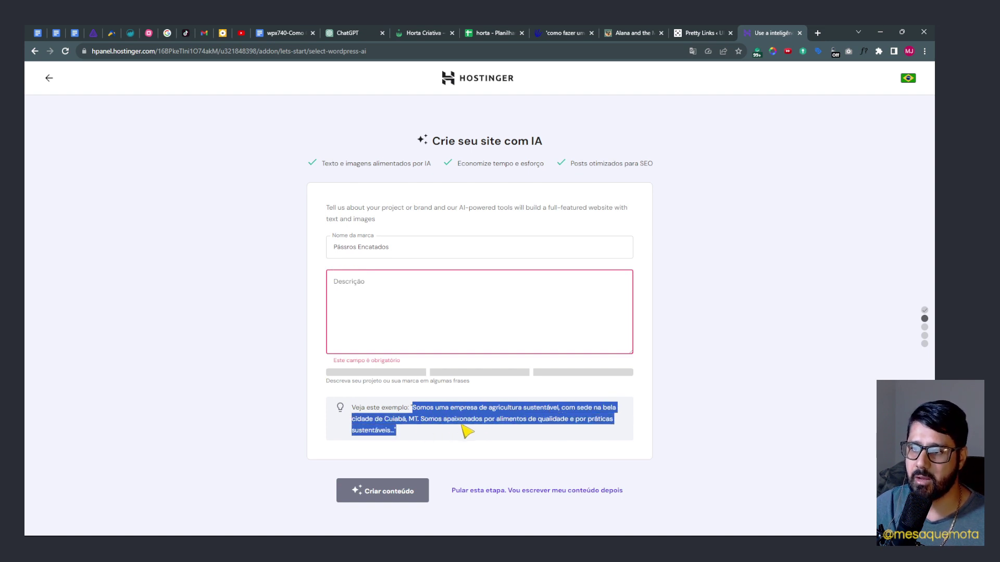
{"action": "left_click", "coordinate": [382, 308]}
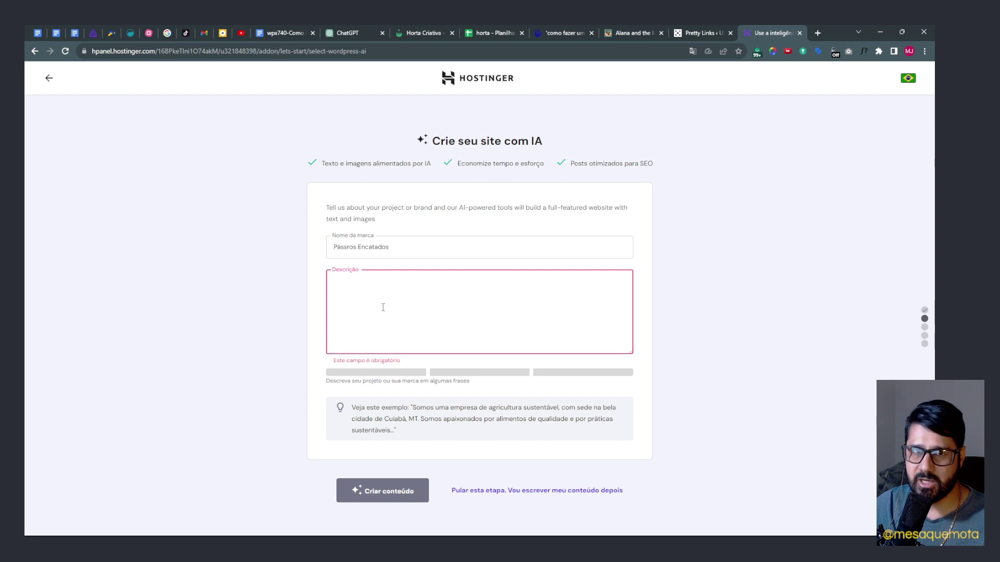
{"action": "type", "text": "Sou um apaixonado por pássaros e neste blog vou compartilhar minhas experiências e dicas de pássaros além de lutar pela preservação deles."}
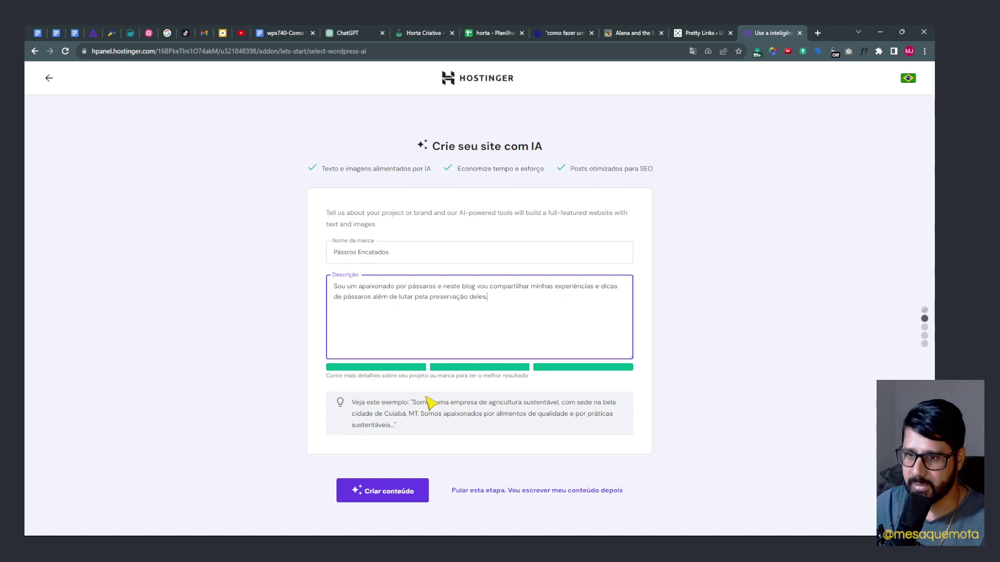
Start generating the AI content and choose the free domain option for naming the site.
{"action": "left_click", "coordinate": [362, 490]}
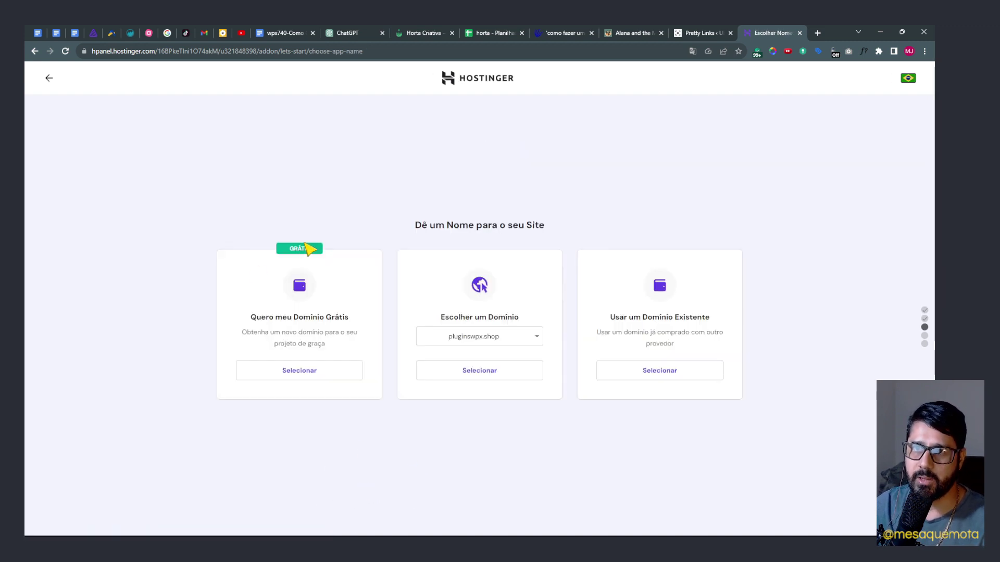
{"action": "left_click_drag", "start_coordinate": [266, 313], "coordinate": [357, 324]}
{"action": "left_click", "coordinate": [393, 419]}
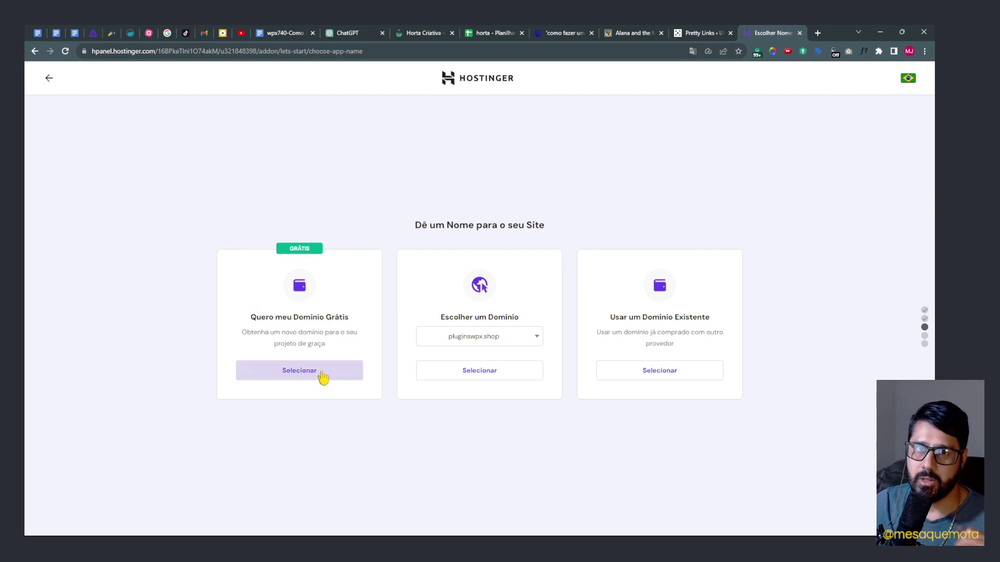
{"action": "left_click", "coordinate": [306, 375]}
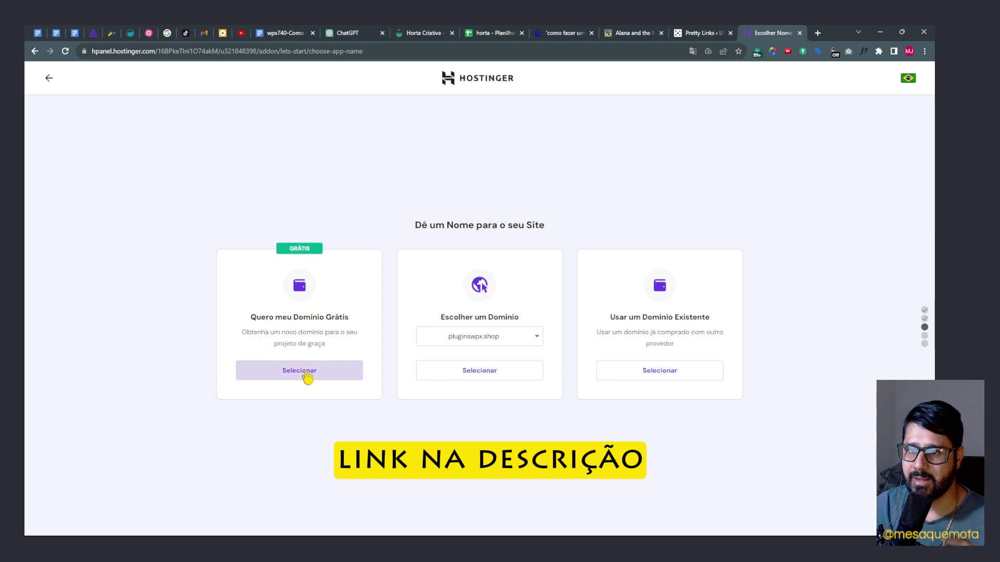
Check the availability of the domain passarosencantados with the .com extension.
{"action": "left_click", "coordinate": [320, 403]}
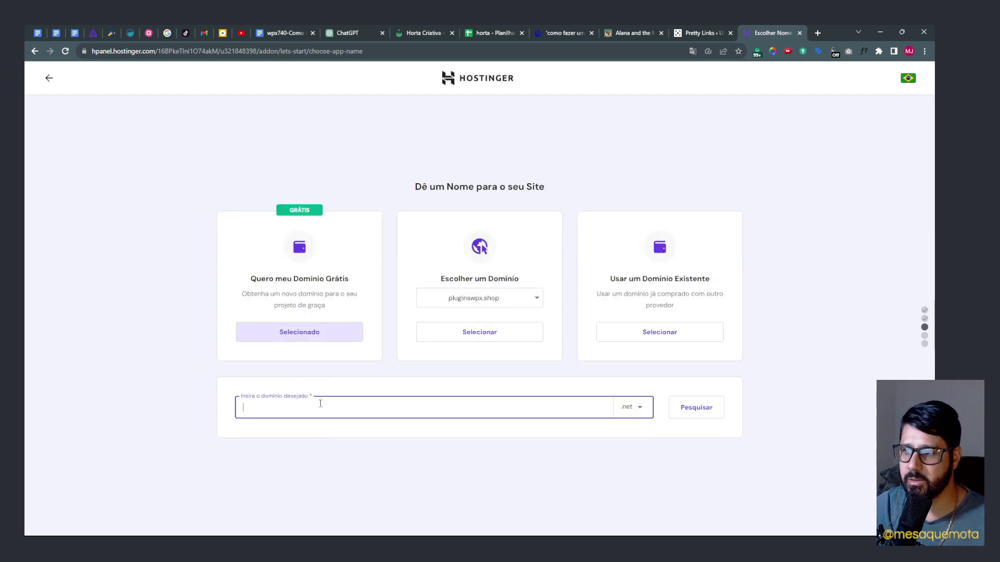
{"action": "type", "text": "passarosencantados"}
{"action": "left_click", "coordinate": [635, 408]}
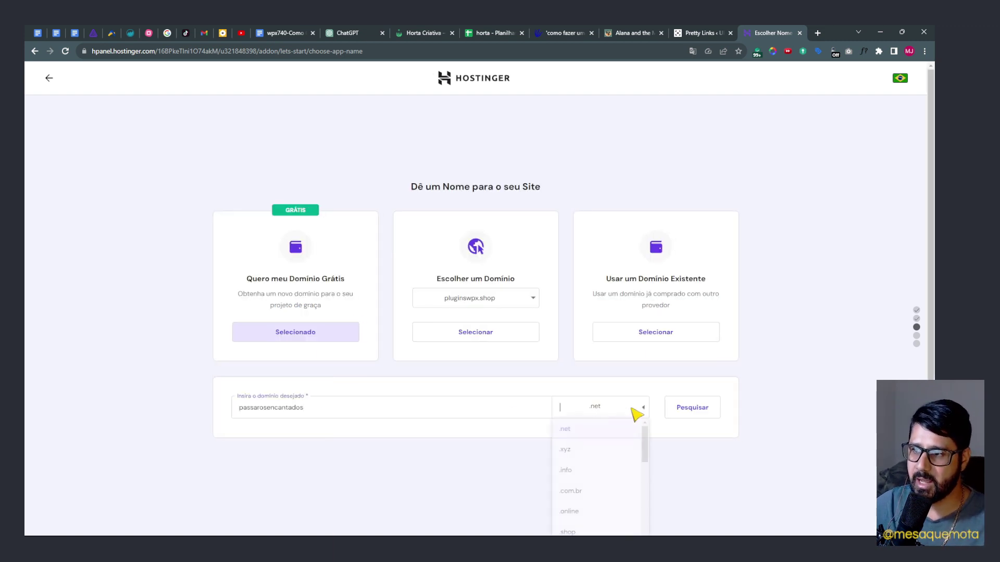
{"action": "left_click", "coordinate": [580, 492]}
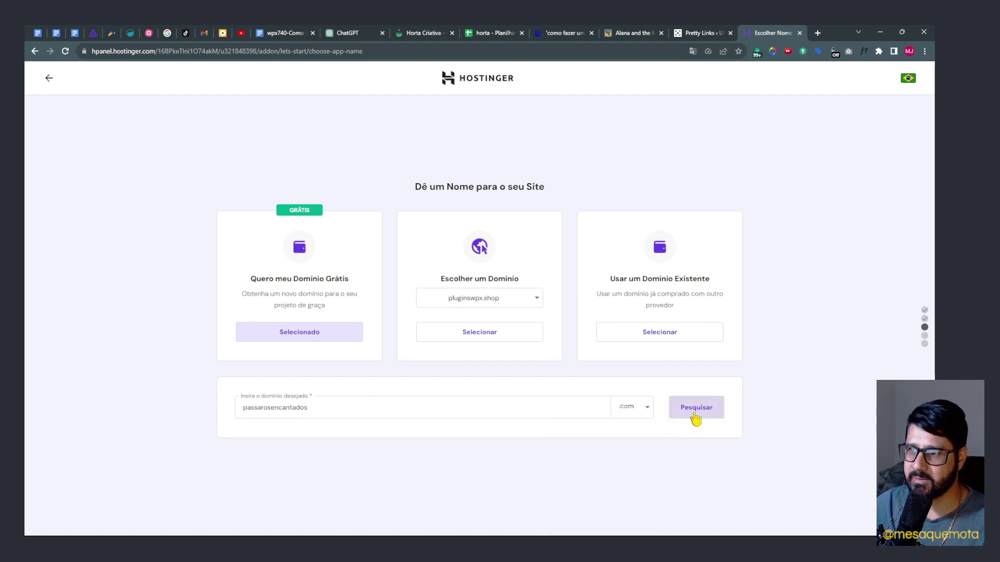
{"action": "left_click", "coordinate": [694, 410]}
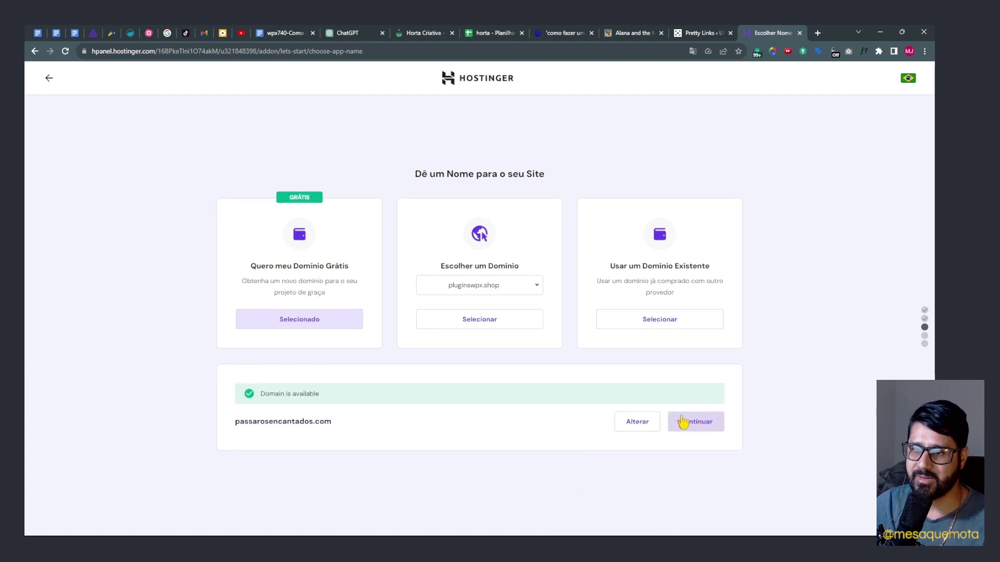
Review the list of already owned domains and continue with passarosencantados.com as the site's domain.
{"action": "left_click_drag", "start_coordinate": [265, 394], "coordinate": [304, 416]}
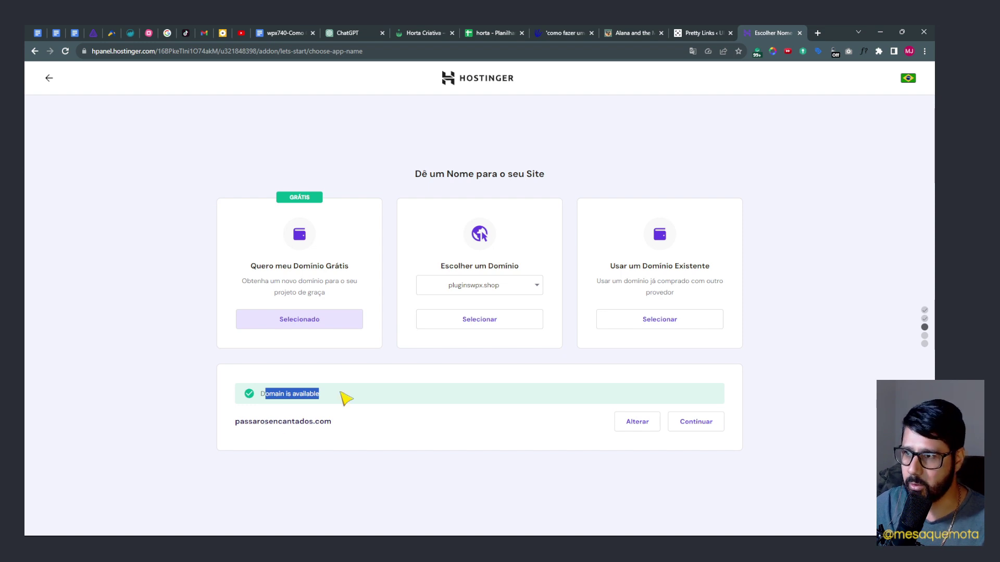
{"action": "left_click_drag", "start_coordinate": [644, 276], "coordinate": [527, 262]}
{"action": "left_click", "coordinate": [524, 287]}
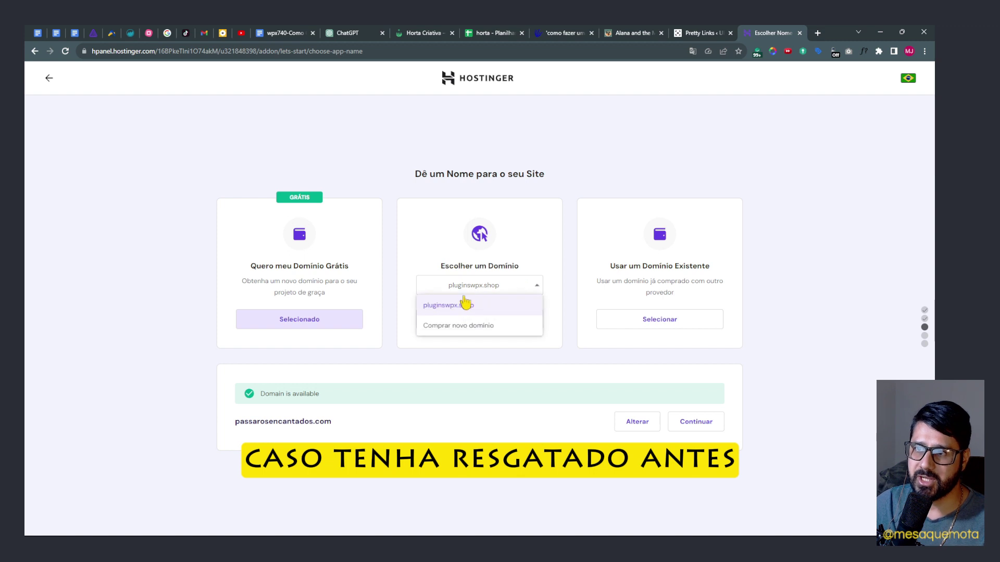
{"action": "left_click", "coordinate": [862, 373]}
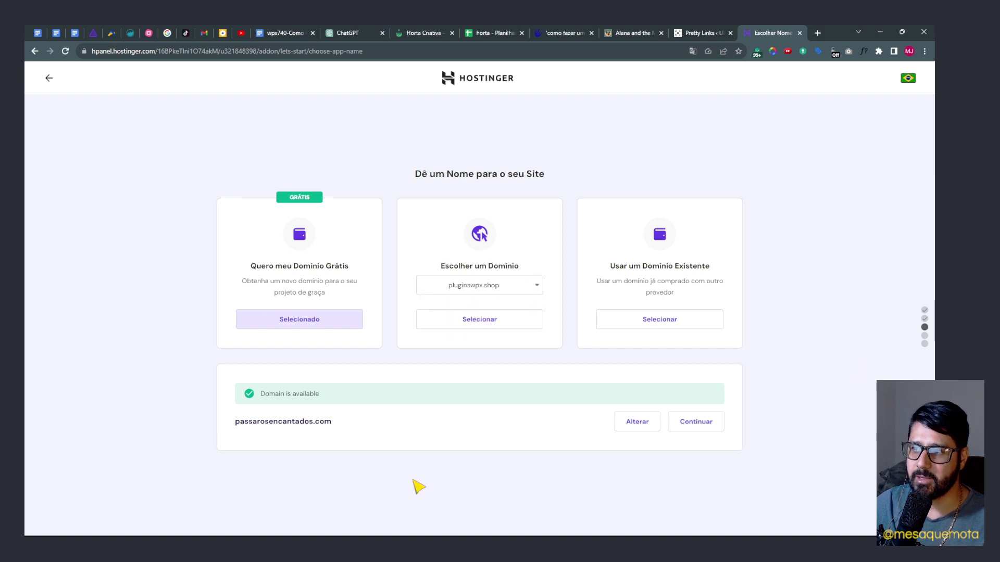
{"action": "left_click", "coordinate": [699, 426]}
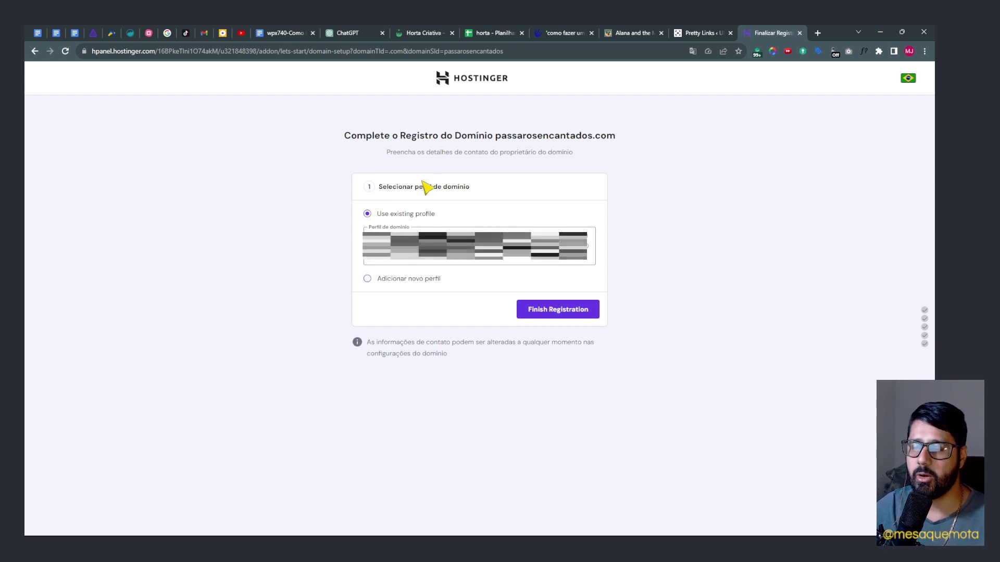
Look at the option for adding a new domain profile, and finish the domain registration with the existing profile.
{"action": "left_click", "coordinate": [539, 255]}
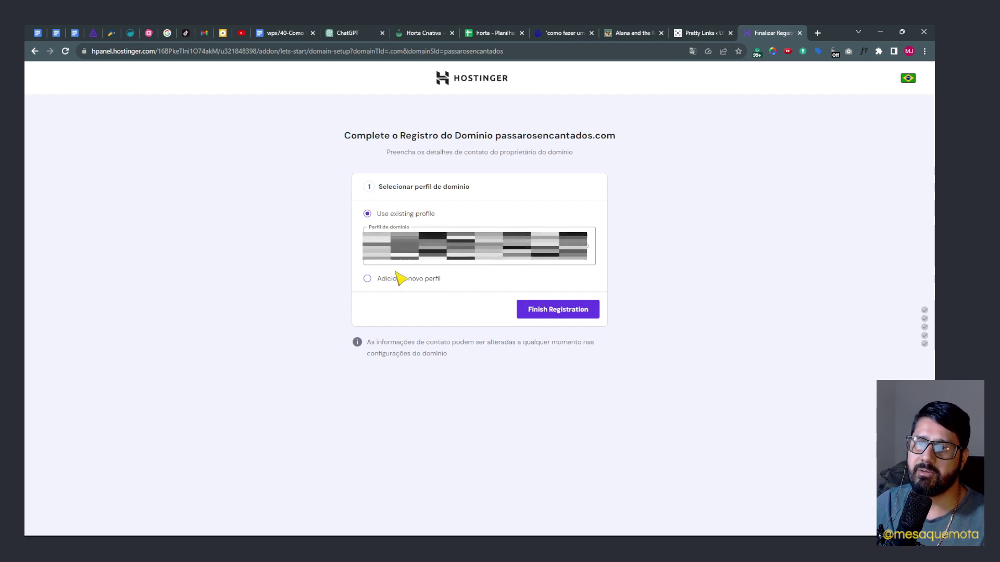
{"action": "left_click", "coordinate": [367, 280]}
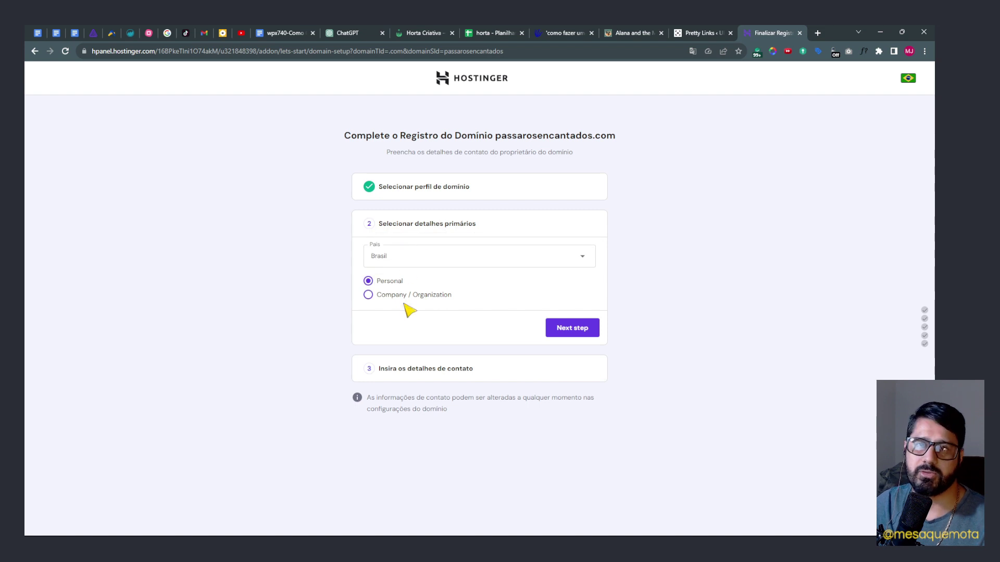
{"action": "left_click", "coordinate": [377, 200]}
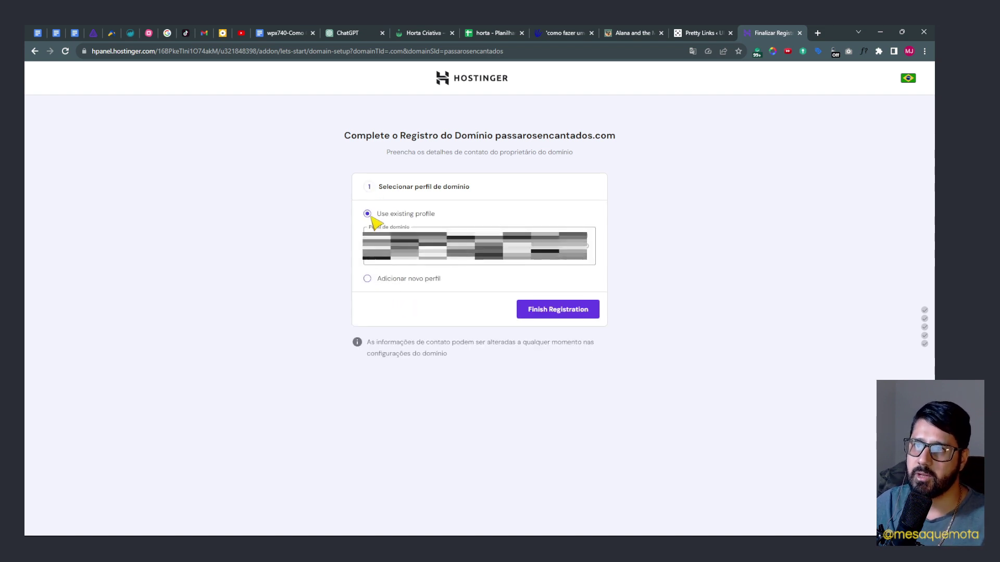
{"action": "left_click", "coordinate": [566, 316]}
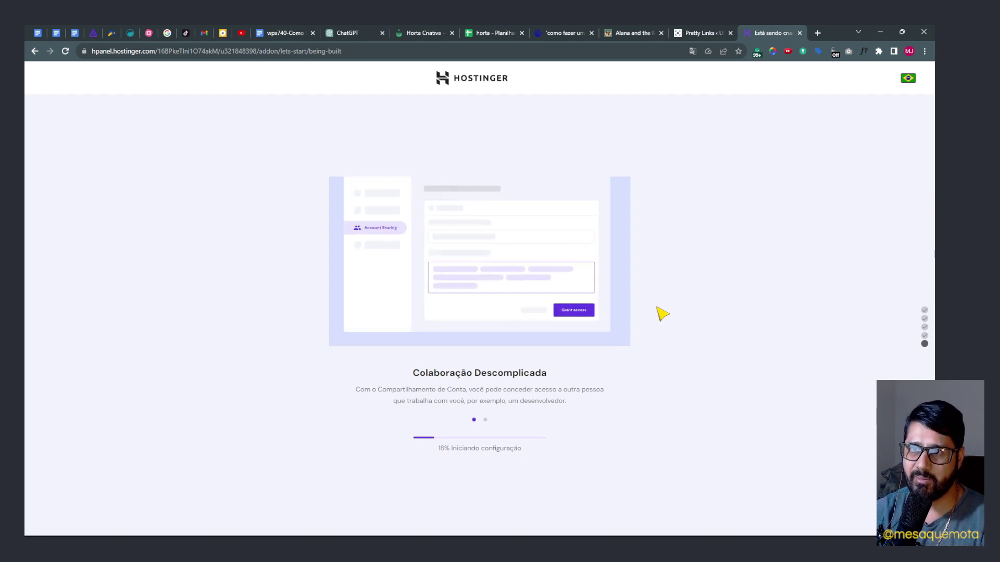
Enlarge the page once the site setup completes and go to the Hostinger control panel to manage the new site.
{"action": "key", "text": "ctrl+plus"}
{"action": "key", "text": "ctrl+plus"}
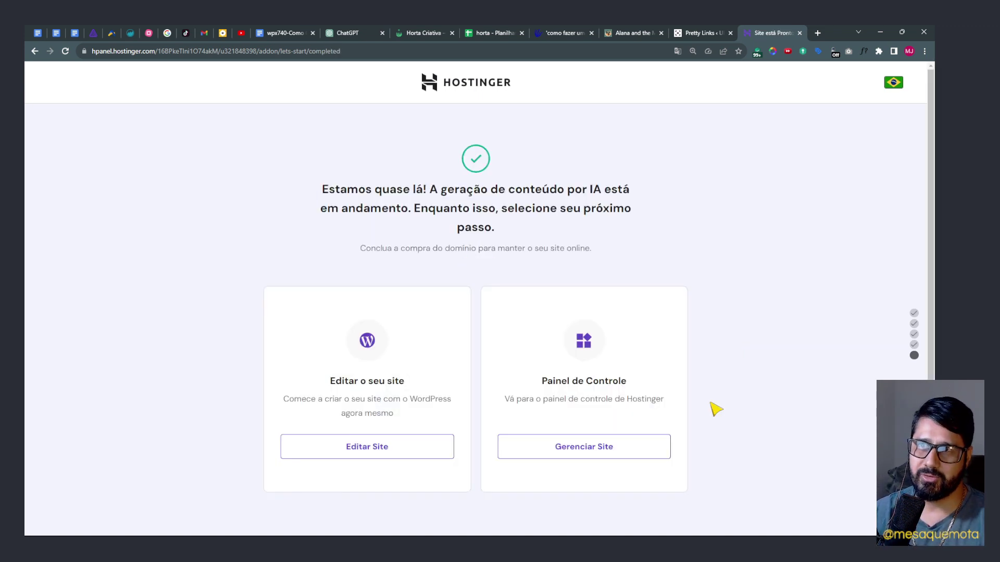
{"action": "left_click_drag", "start_coordinate": [440, 197], "coordinate": [634, 227]}
{"action": "left_click", "coordinate": [752, 394]}
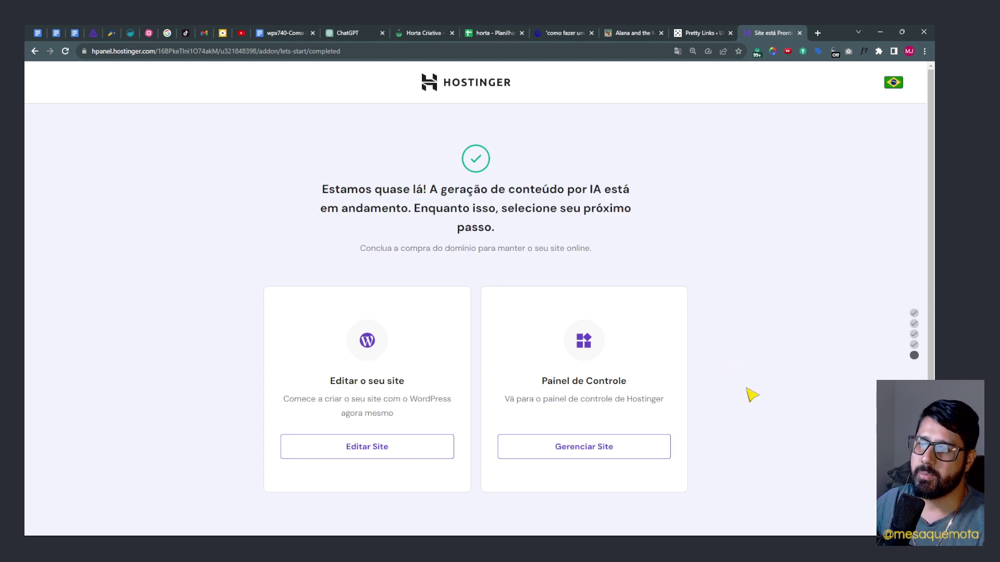
{"action": "left_click_drag", "start_coordinate": [333, 383], "coordinate": [407, 383]}
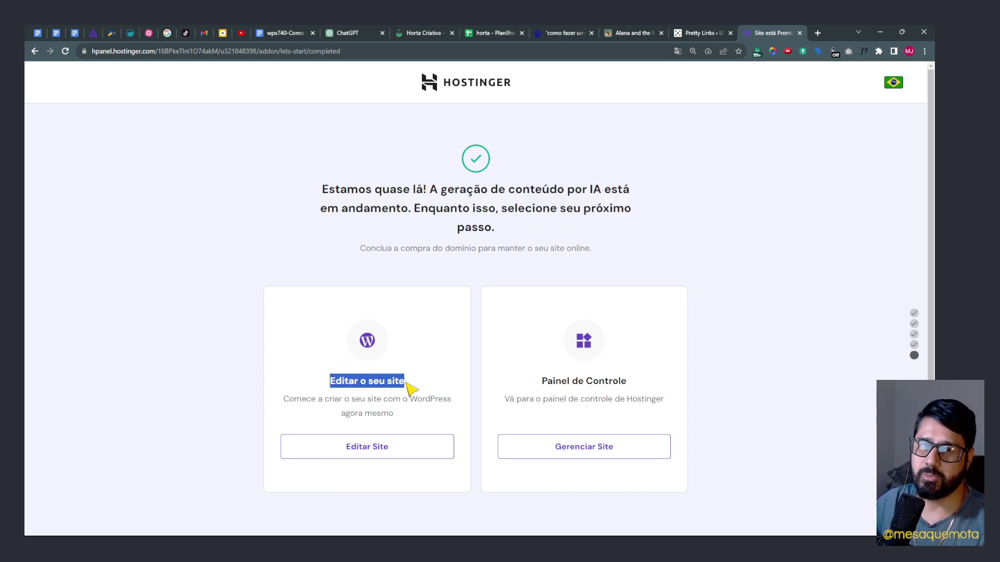
{"action": "left_click_drag", "start_coordinate": [541, 383], "coordinate": [646, 399]}
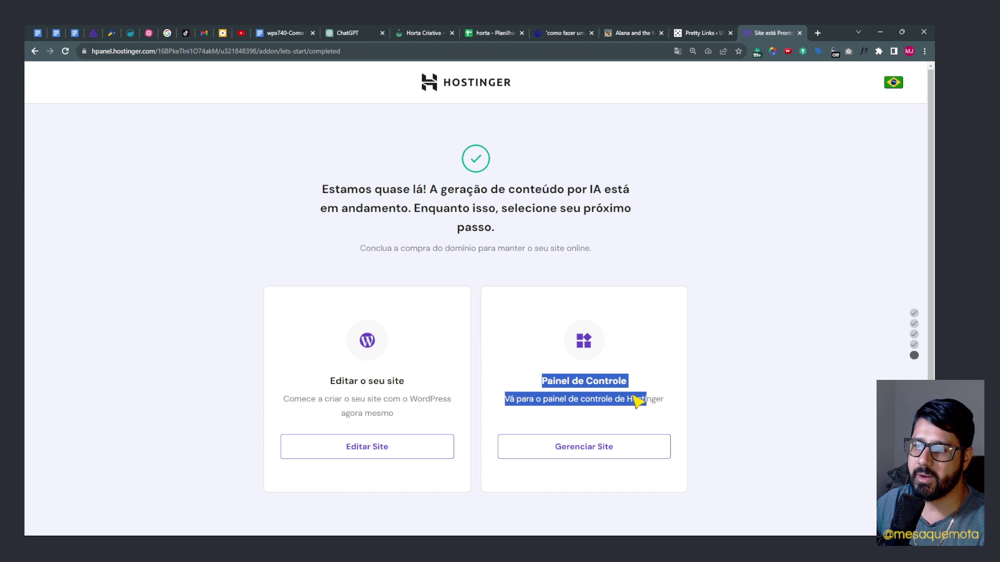
{"action": "left_click", "coordinate": [592, 449]}
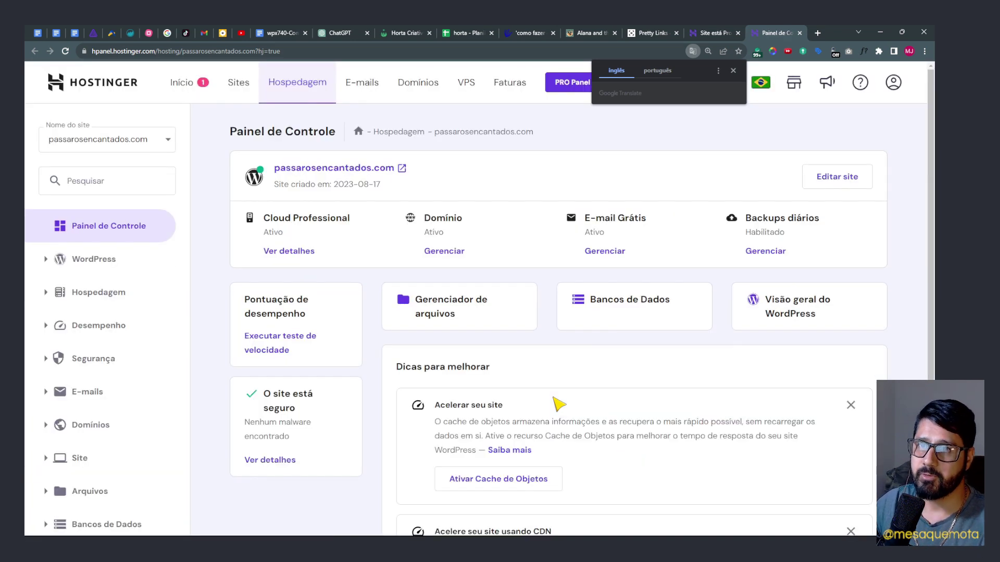
Review the site's WordPress overview settings and open the site for editing in the WordPress admin.
{"action": "left_click", "coordinate": [789, 311]}
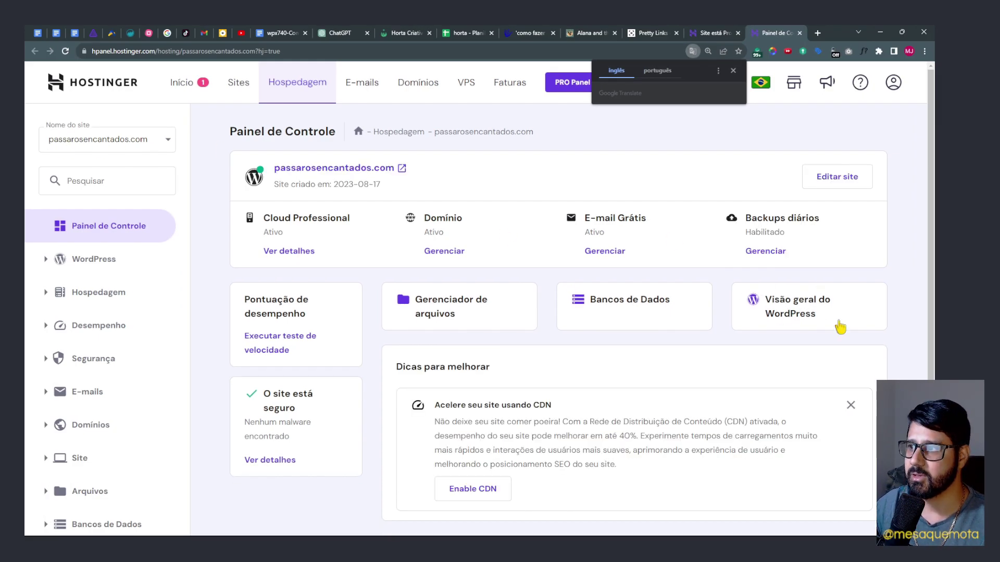
{"action": "left_click", "coordinate": [802, 315]}
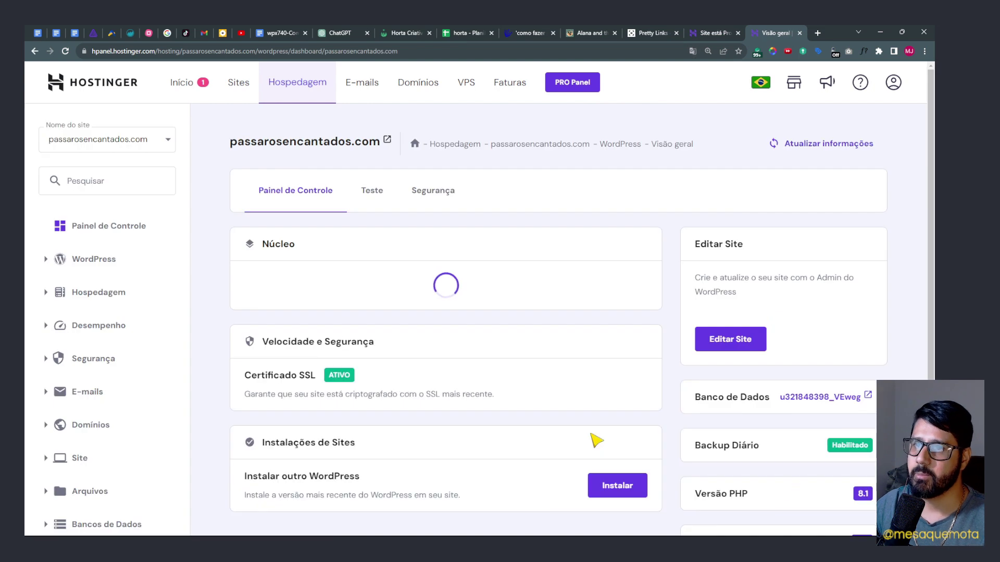
{"action": "scroll", "coordinate": [398, 330], "scroll_direction": "down", "scroll_amount": 5}
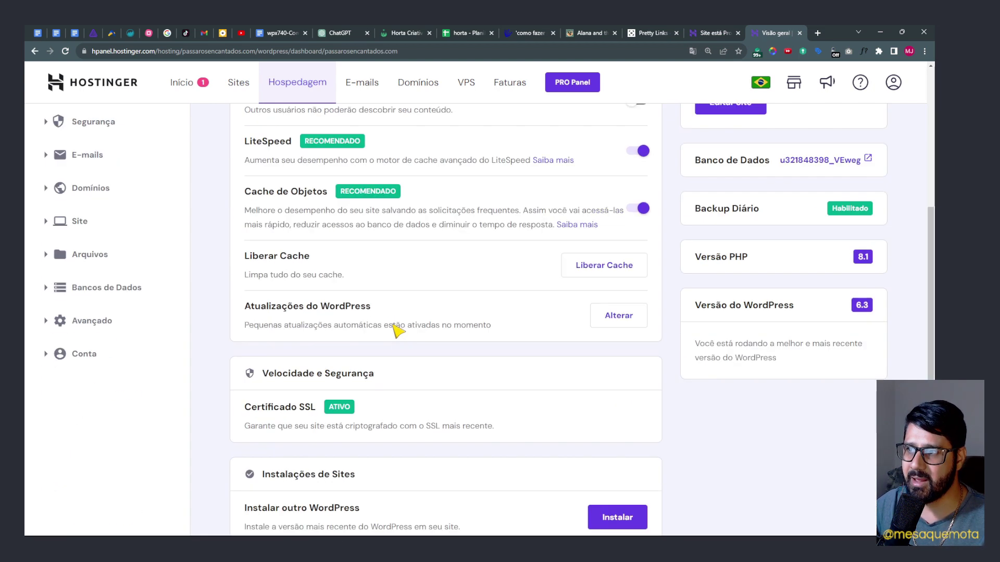
{"action": "scroll", "coordinate": [411, 349], "scroll_direction": "up", "scroll_amount": 4}
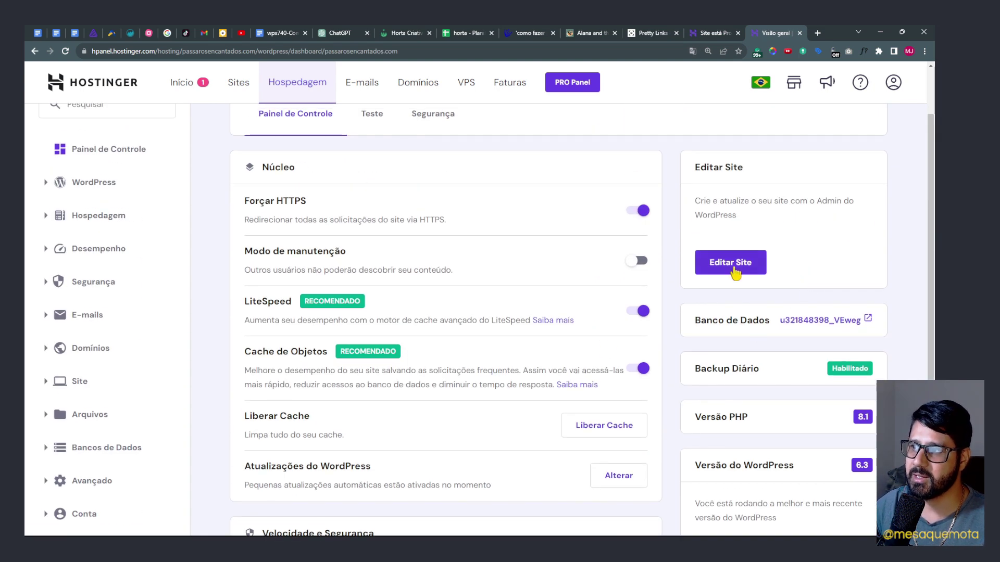
{"action": "left_click", "coordinate": [733, 265]}
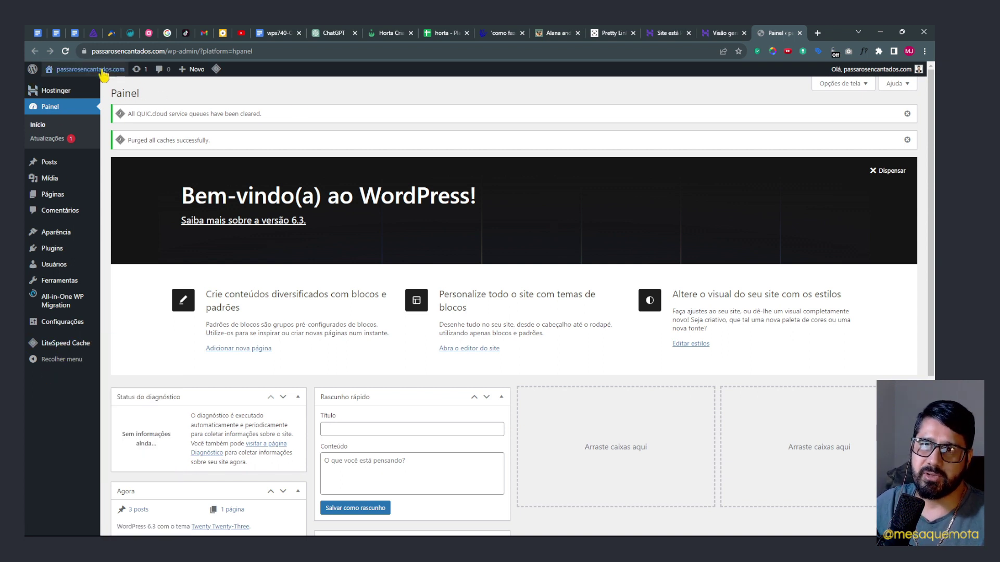
Visit the published blog and examine the AI-generated posts on its home page.
{"action": "left_click", "coordinate": [63, 72]}
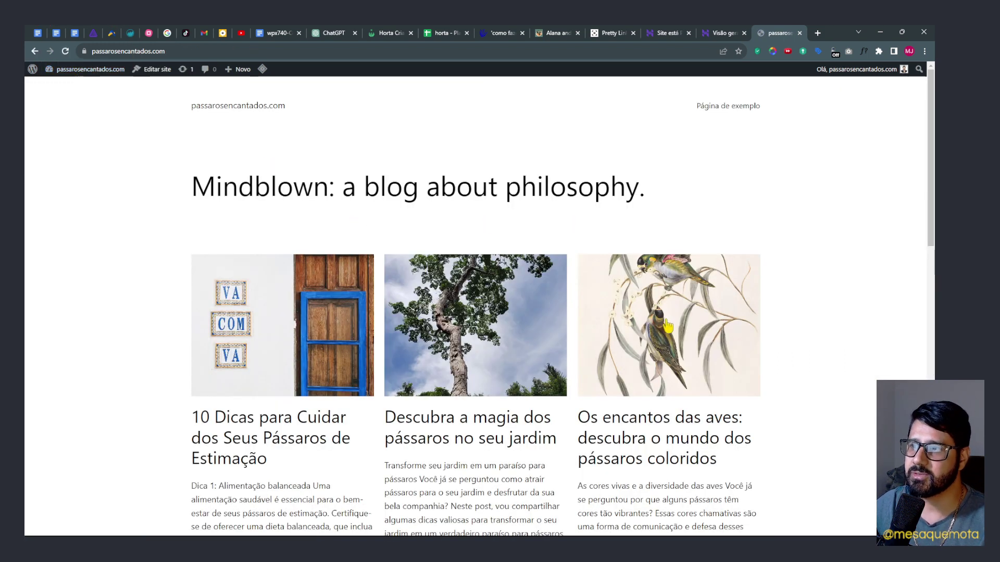
{"action": "scroll", "coordinate": [668, 326], "scroll_direction": "down", "scroll_amount": 15}
{"action": "scroll", "coordinate": [672, 328], "scroll_direction": "up", "scroll_amount": 12}
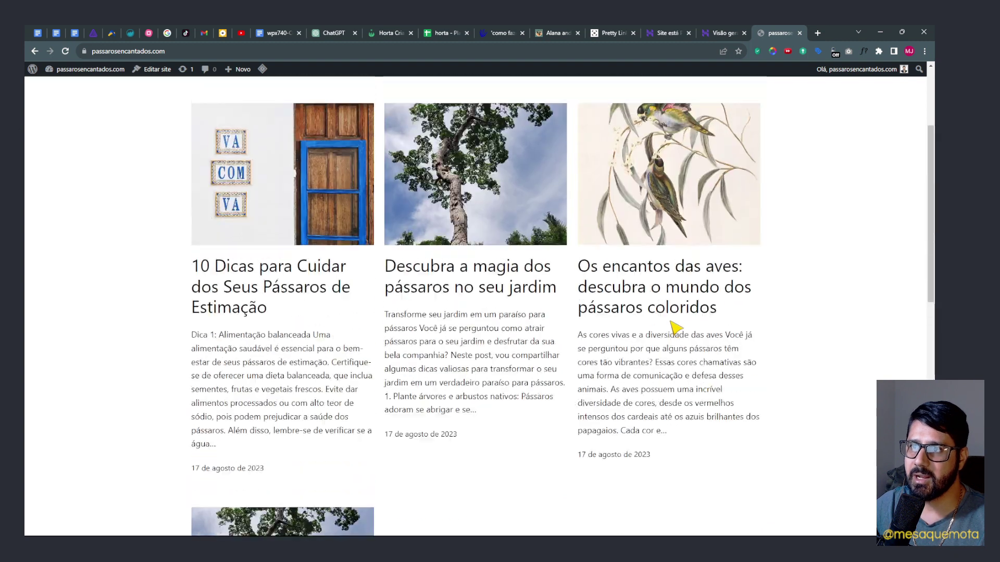
{"action": "scroll", "coordinate": [672, 328], "scroll_direction": "up", "scroll_amount": 3}
Examine the posts "Descubra a magia dos pássaros no seu jardim" and "Os encantos das aves: descubra o mundo dos pássaros coloridos".
{"action": "left_click", "coordinate": [516, 311]}
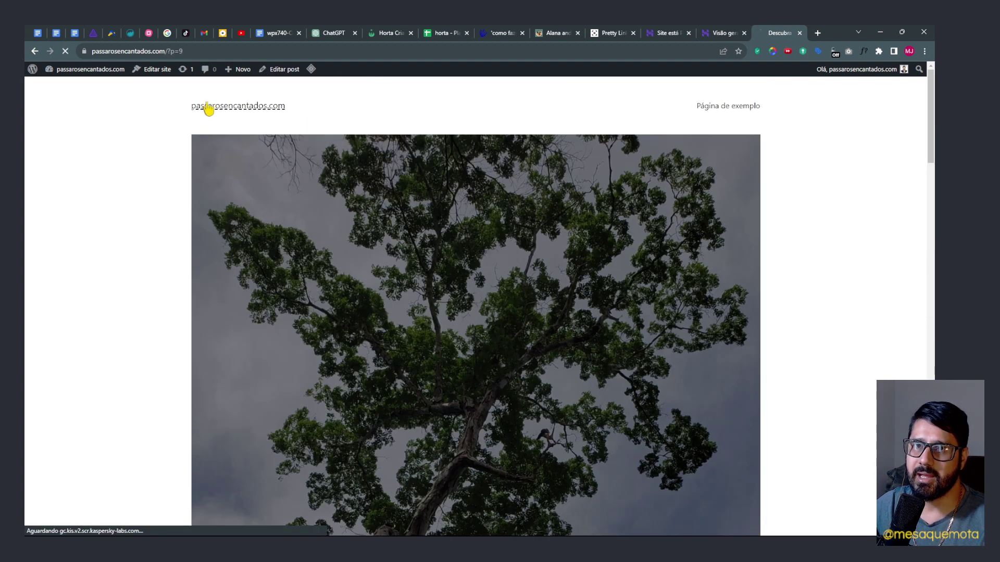
{"action": "left_click", "coordinate": [208, 107]}
{"action": "left_click", "coordinate": [617, 295]}
{"action": "scroll", "coordinate": [508, 292], "scroll_direction": "down", "scroll_amount": 5}
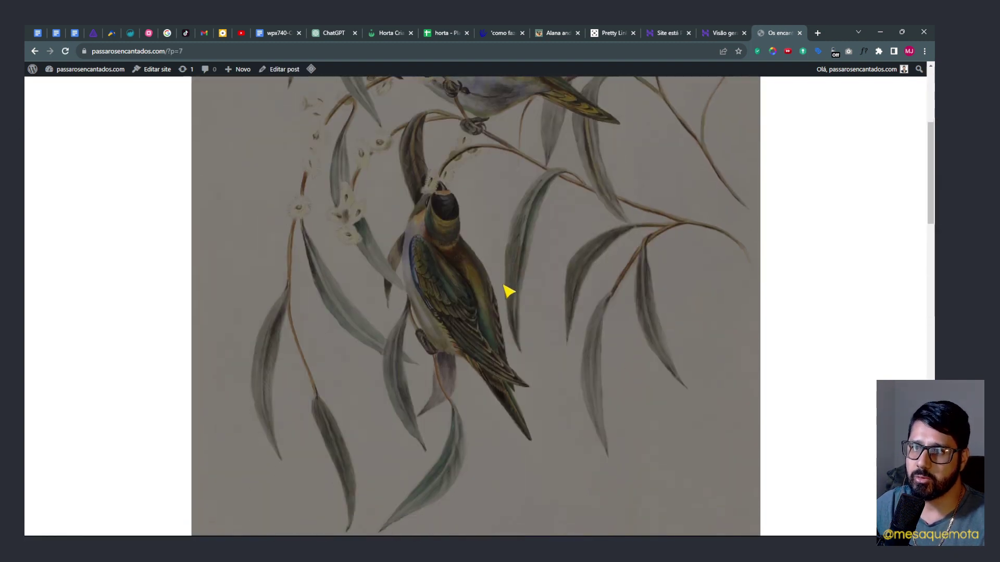
{"action": "scroll", "coordinate": [507, 292], "scroll_direction": "down", "scroll_amount": 5}
{"action": "scroll", "coordinate": [411, 281], "scroll_direction": "up", "scroll_amount": 10}
Return to the WordPress dashboard and install the pending translation updates.
{"action": "left_click", "coordinate": [104, 71]}
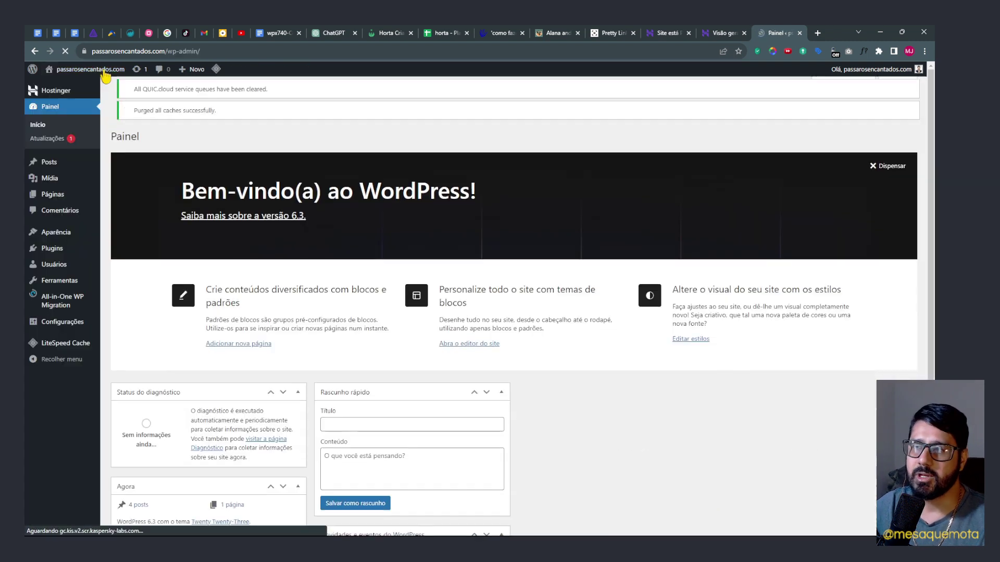
{"action": "left_click", "coordinate": [61, 139]}
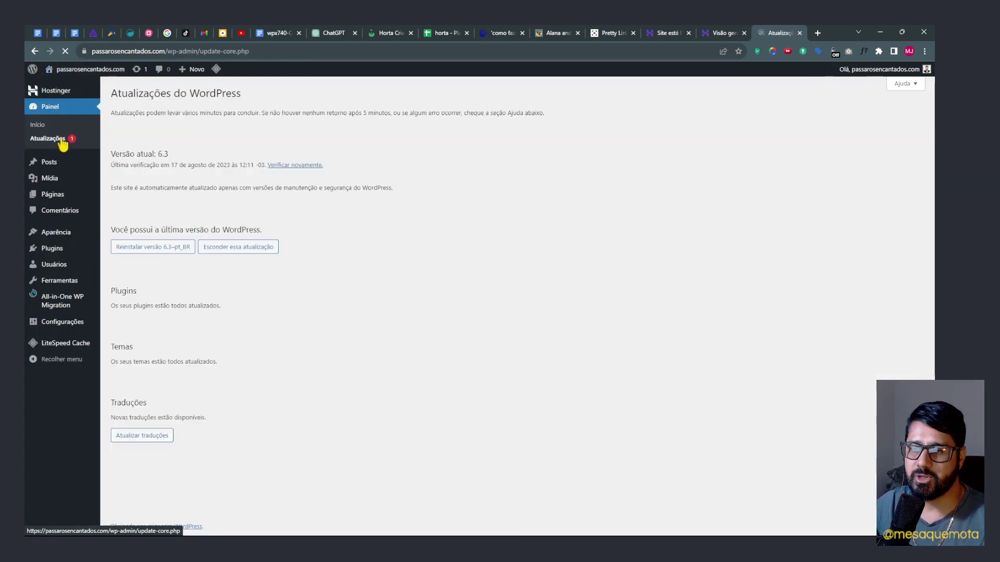
{"action": "left_click", "coordinate": [141, 438]}
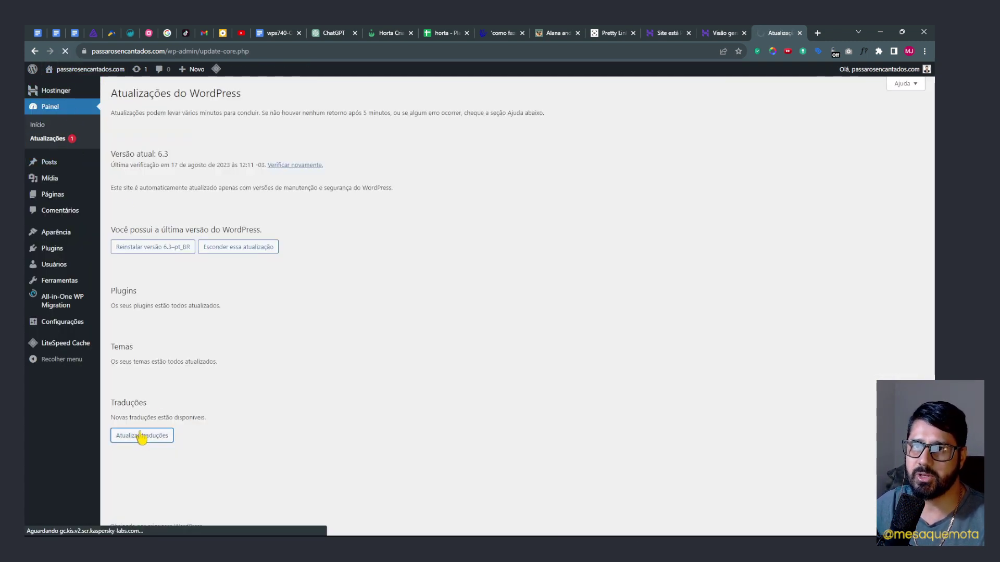
Deactivate the All-in-One WP Migration and LiteSpeed Cache plugins.
{"action": "left_click", "coordinate": [53, 251]}
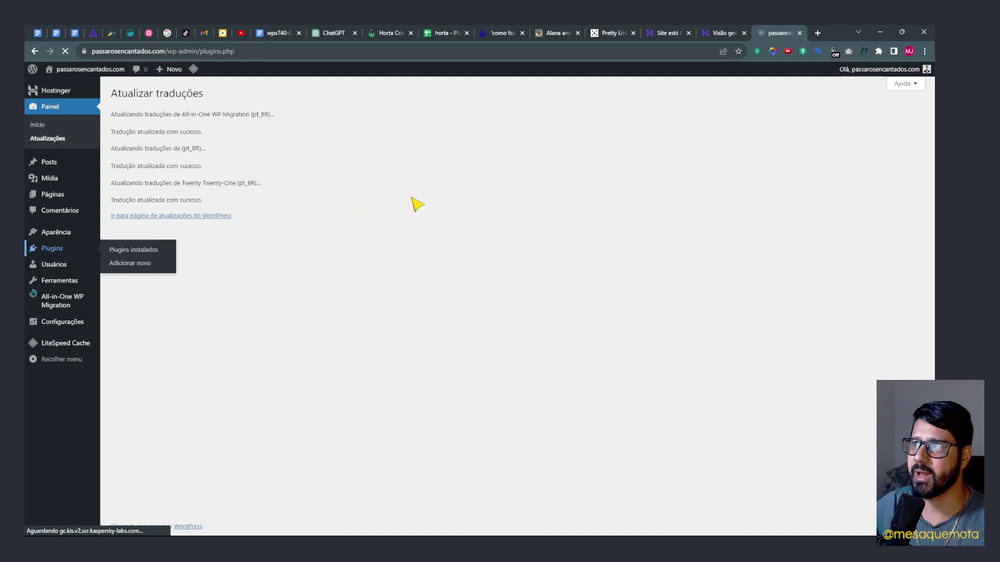
{"action": "left_click", "coordinate": [142, 248]}
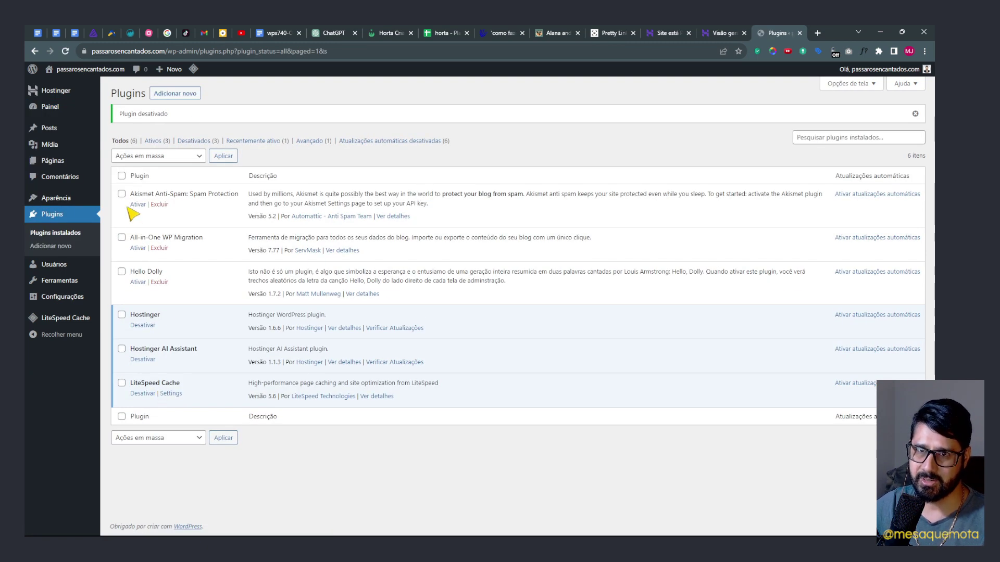
{"action": "left_click_drag", "start_coordinate": [136, 384], "coordinate": [177, 384]}
{"action": "left_click", "coordinate": [142, 395]}
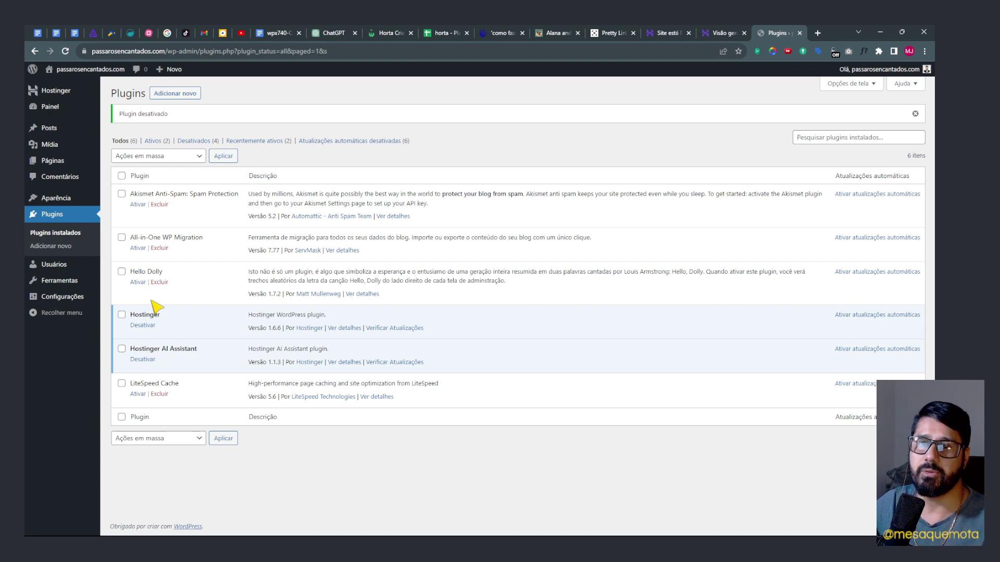
Delete the Akismet Anti-Spam, All-in-One WP Migration and Hello Dolly plugins in bulk.
{"action": "left_click", "coordinate": [121, 271]}
{"action": "left_click", "coordinate": [121, 237]}
{"action": "left_click", "coordinate": [121, 194]}
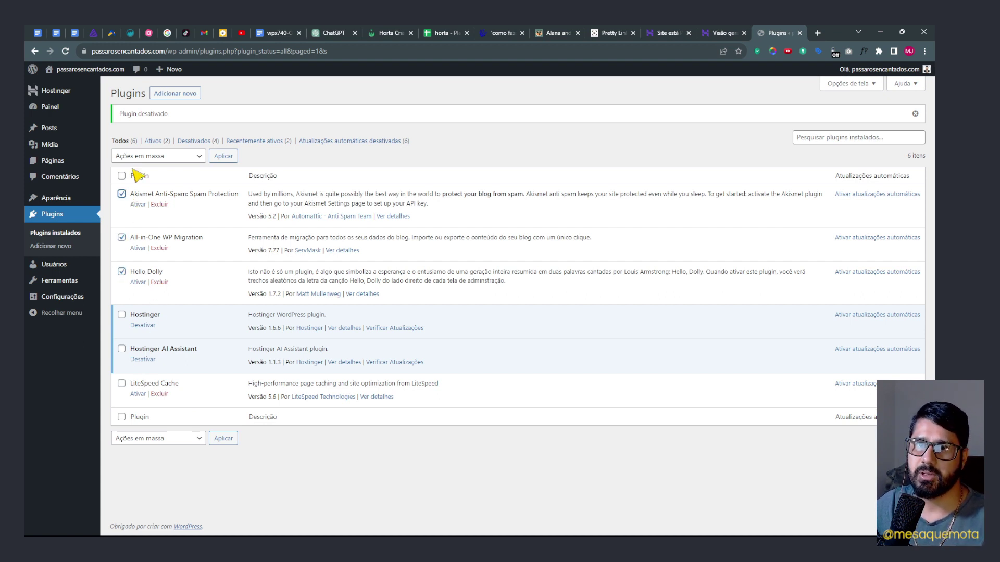
{"action": "left_click", "coordinate": [147, 156]}
{"action": "left_click", "coordinate": [221, 155]}
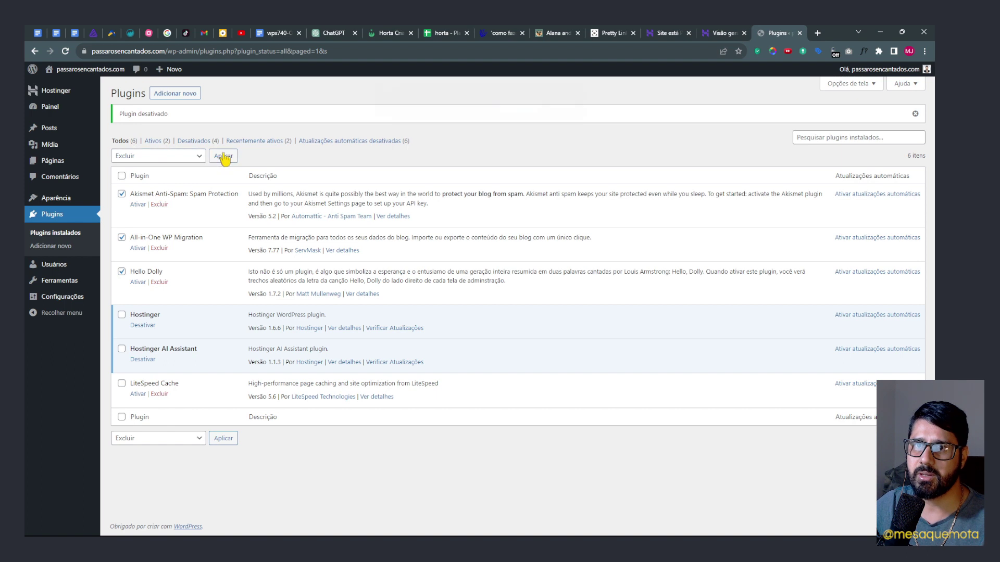
{"action": "left_click", "coordinate": [518, 115]}
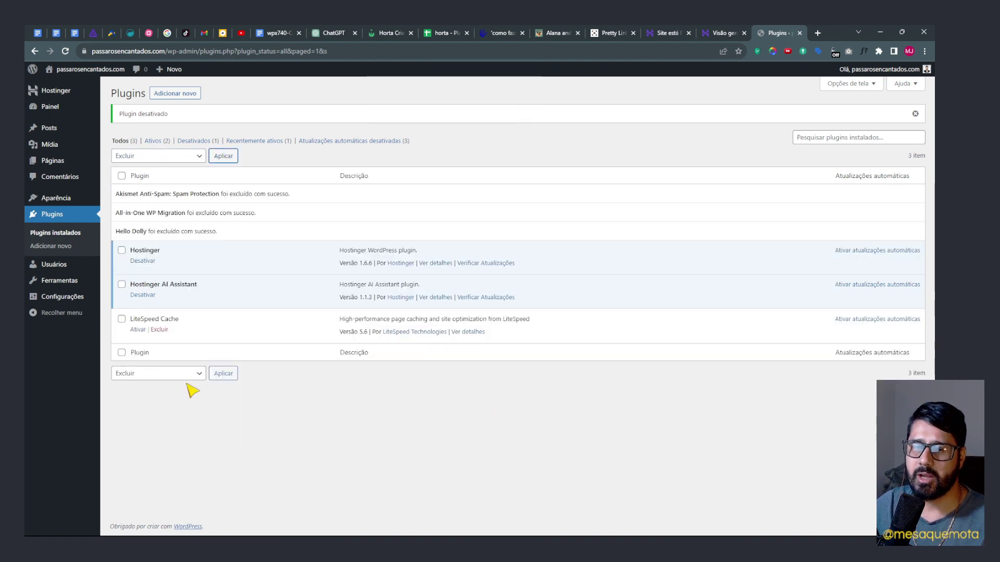
Set the permalink structure to "Nome do post" with category base "categoria" and tag base "tag", and save the changes.
{"action": "mouse_move", "coordinate": [65, 297]}
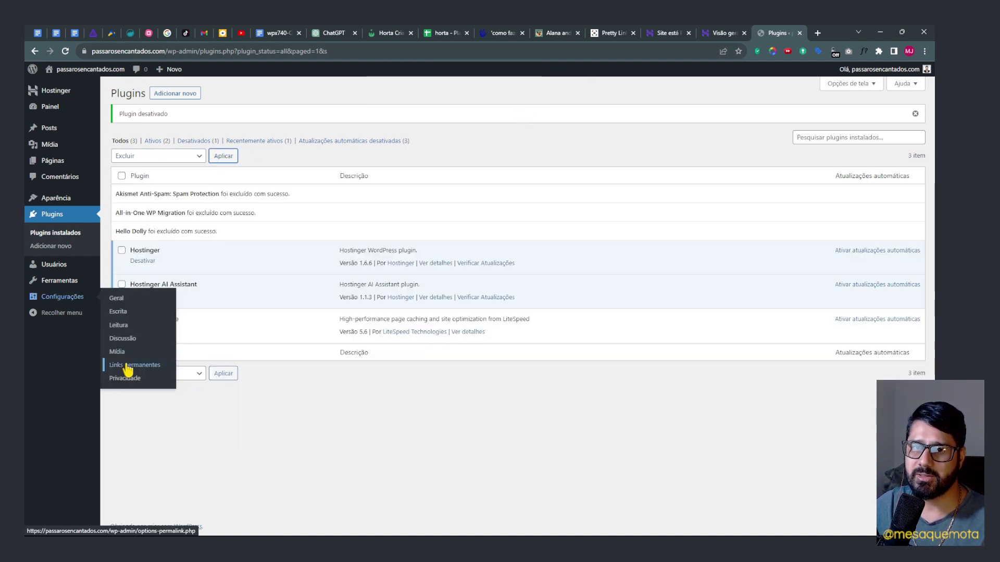
{"action": "left_click", "coordinate": [156, 367]}
{"action": "left_click", "coordinate": [214, 307]}
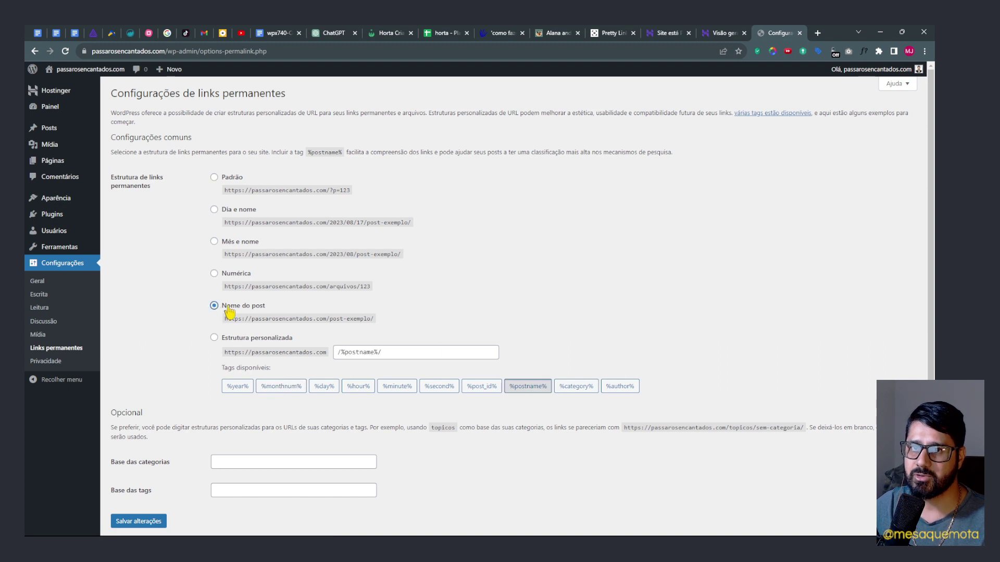
{"action": "scroll", "coordinate": [254, 358], "scroll_direction": "down", "scroll_amount": 1}
{"action": "left_click", "coordinate": [240, 424]}
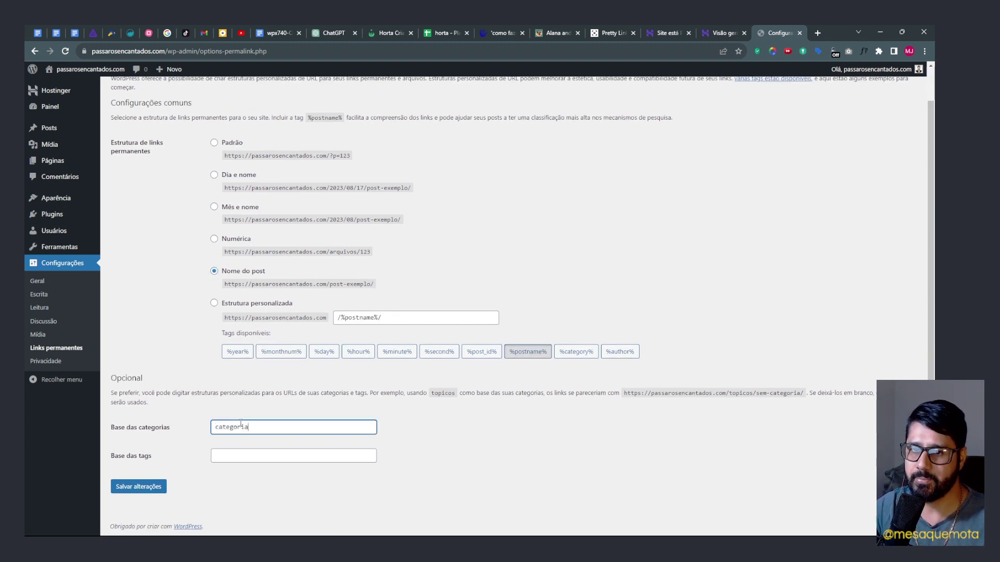
{"action": "left_click", "coordinate": [276, 454]}
{"action": "type", "text": "tag"}
{"action": "left_click", "coordinate": [151, 487]}
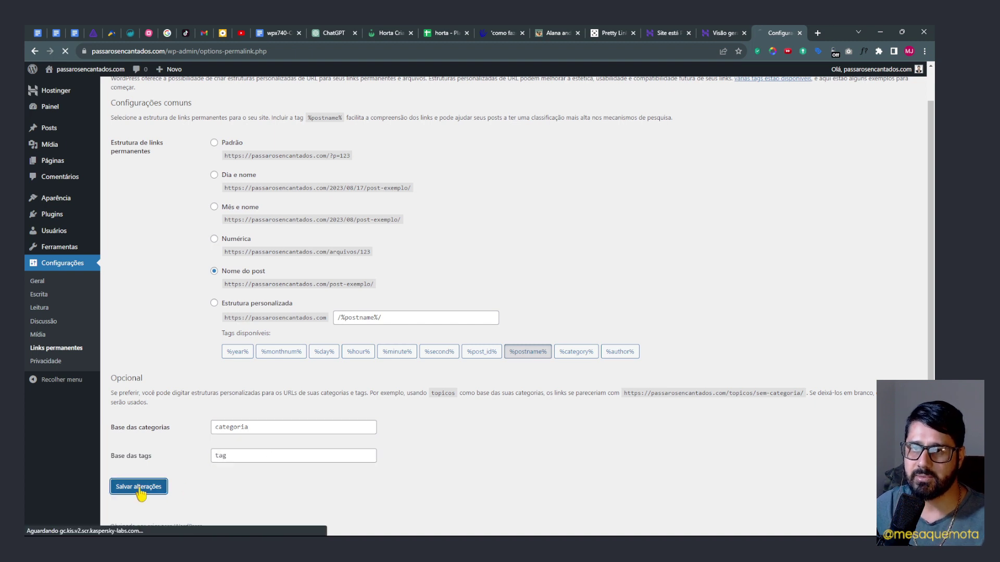
Activate the Hostinger blog theme and check how the blog's home page looks with it.
{"action": "left_click", "coordinate": [55, 201]}
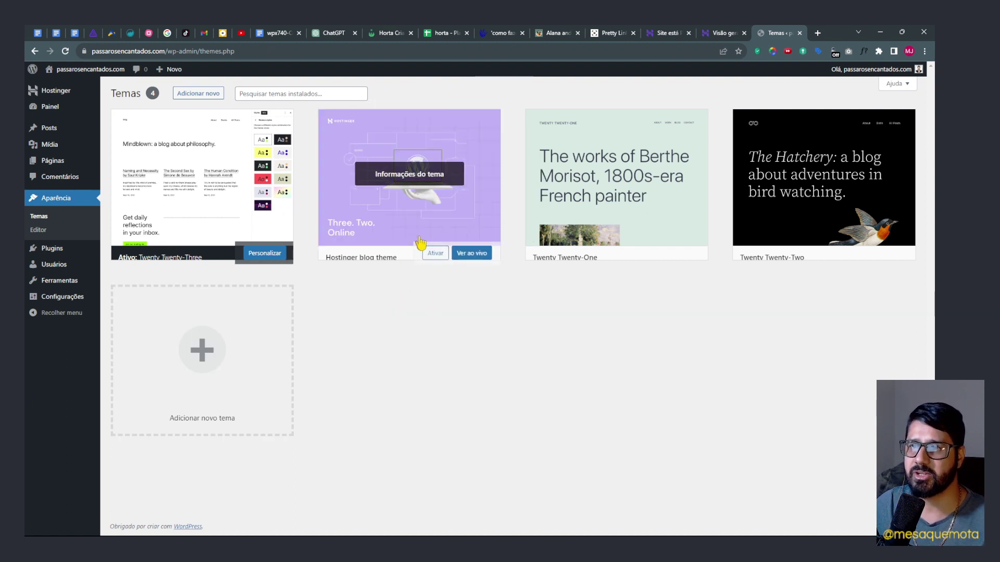
{"action": "left_click", "coordinate": [433, 253]}
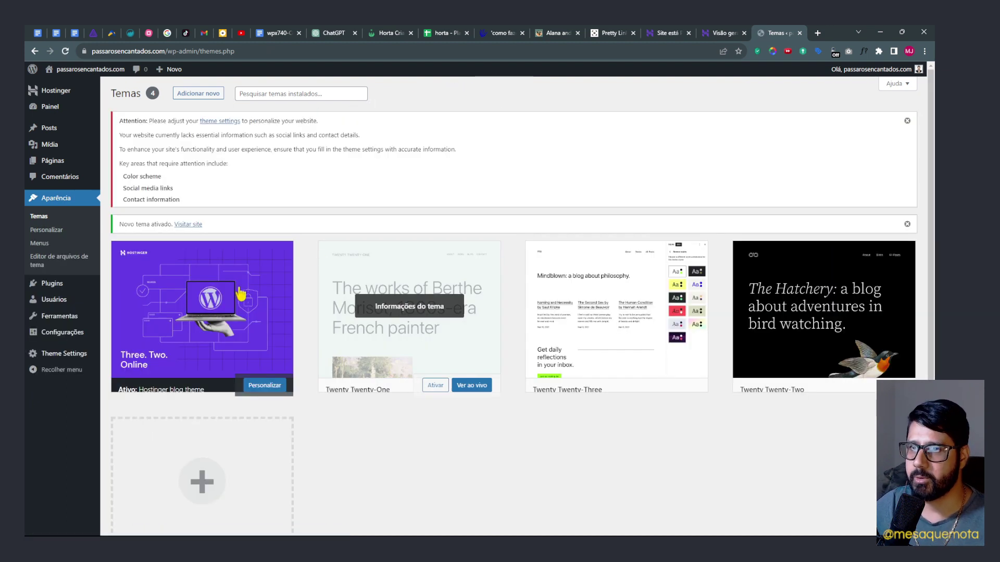
{"action": "left_click", "coordinate": [90, 73]}
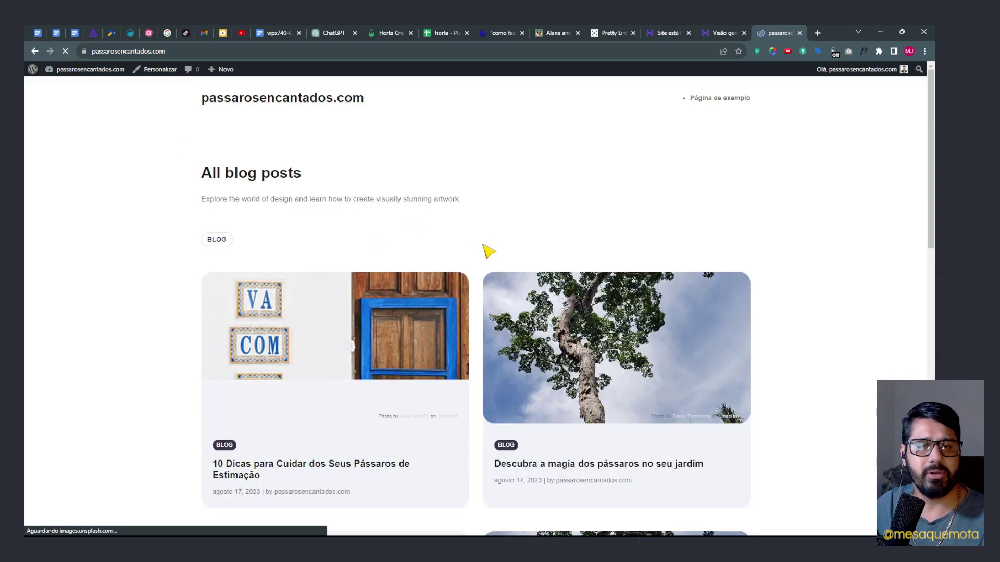
{"action": "scroll", "coordinate": [589, 309], "scroll_direction": "down", "scroll_amount": 5}
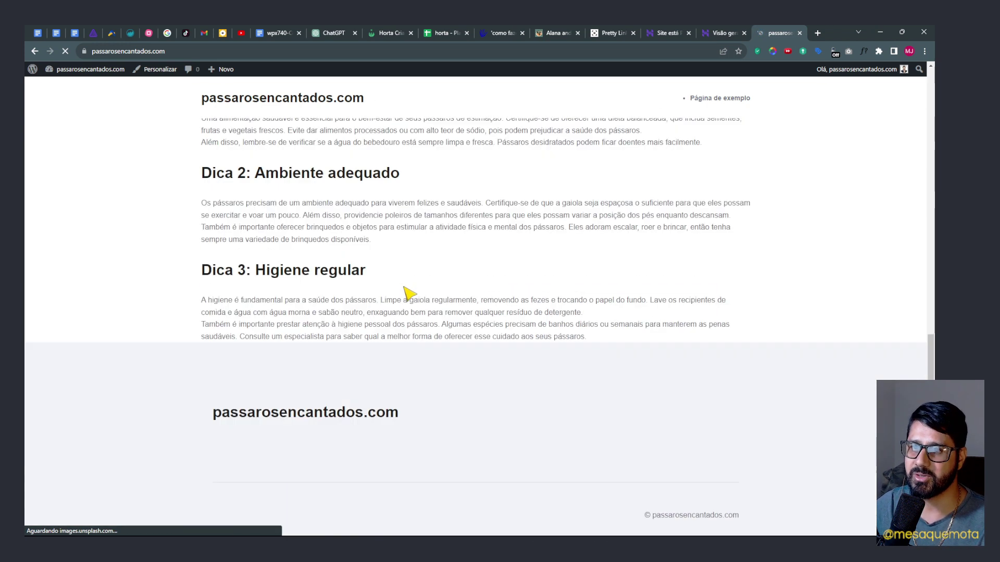
{"action": "scroll", "coordinate": [432, 286], "scroll_direction": "up", "scroll_amount": 3}
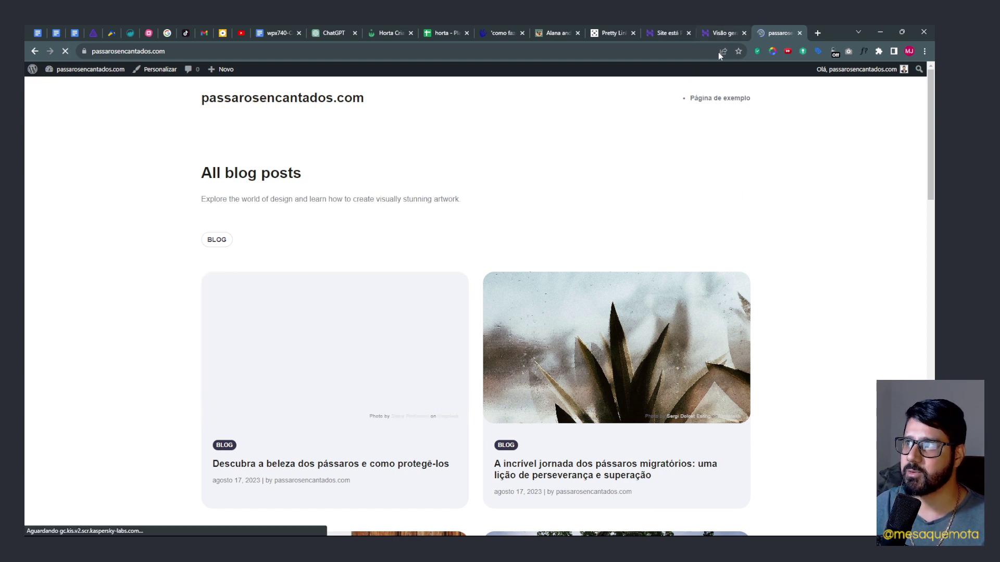
Set the site title to "Pássaros Encantados" and the description to "Um blog para amantes de pássaros: Dicas e experiências compartilhadas por um verdadeiro apaixonado.".
{"action": "left_click", "coordinate": [74, 72]}
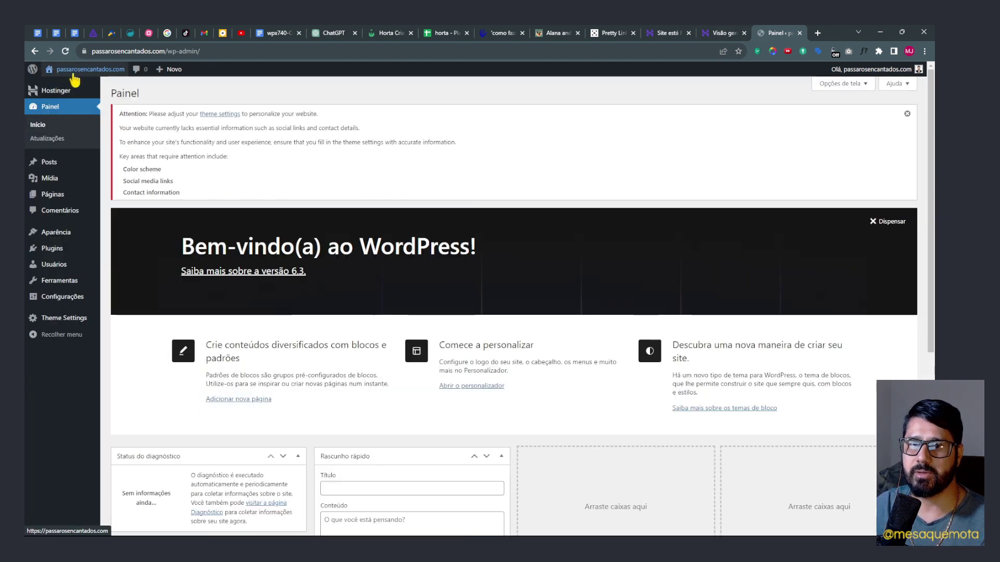
{"action": "left_click", "coordinate": [63, 301]}
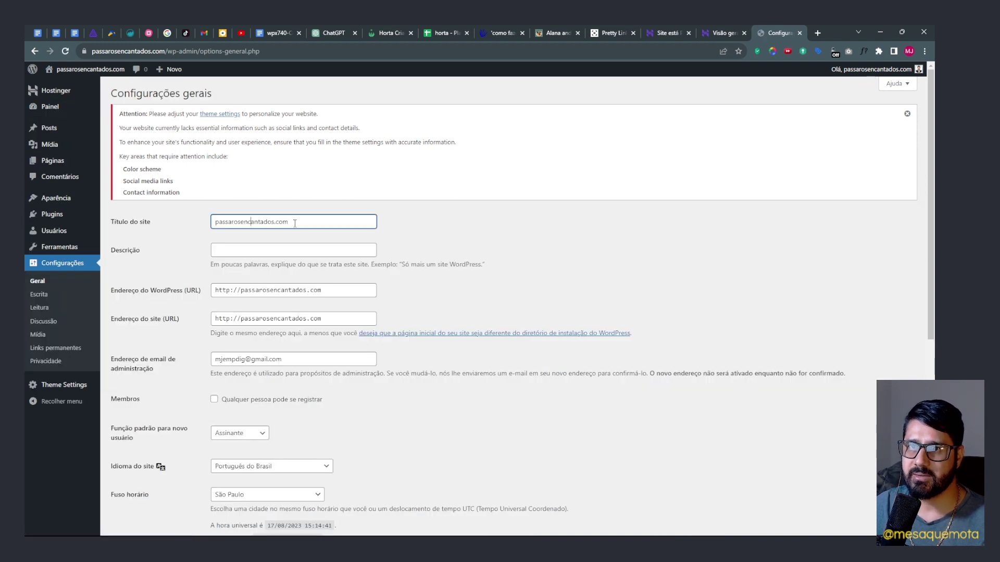
{"action": "left_click_drag", "start_coordinate": [289, 222], "coordinate": [192, 228]}
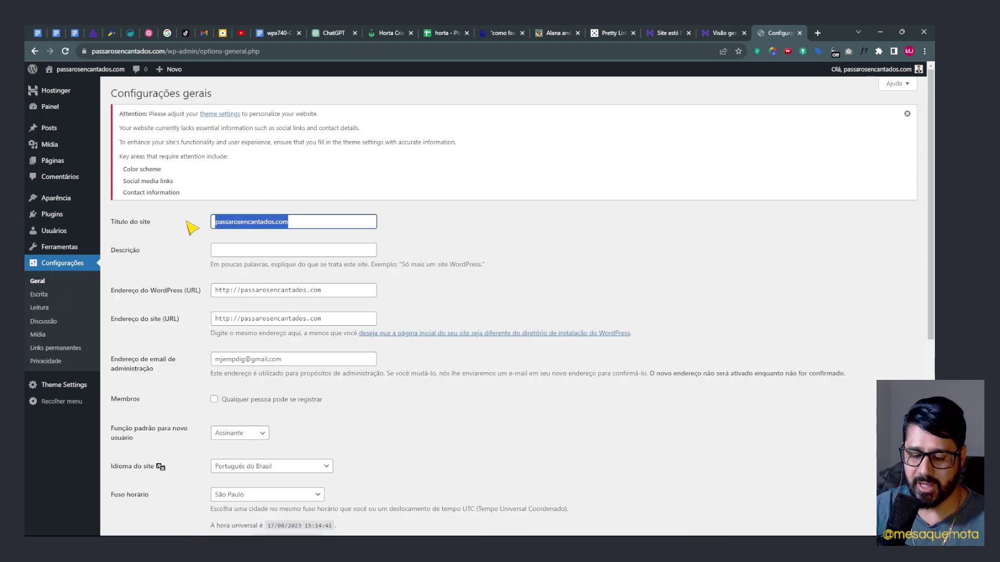
{"action": "type", "text": "Pássaros Encantados"}
{"action": "left_click", "coordinate": [214, 250]}
{"action": "key", "text": "ctrl+v"}
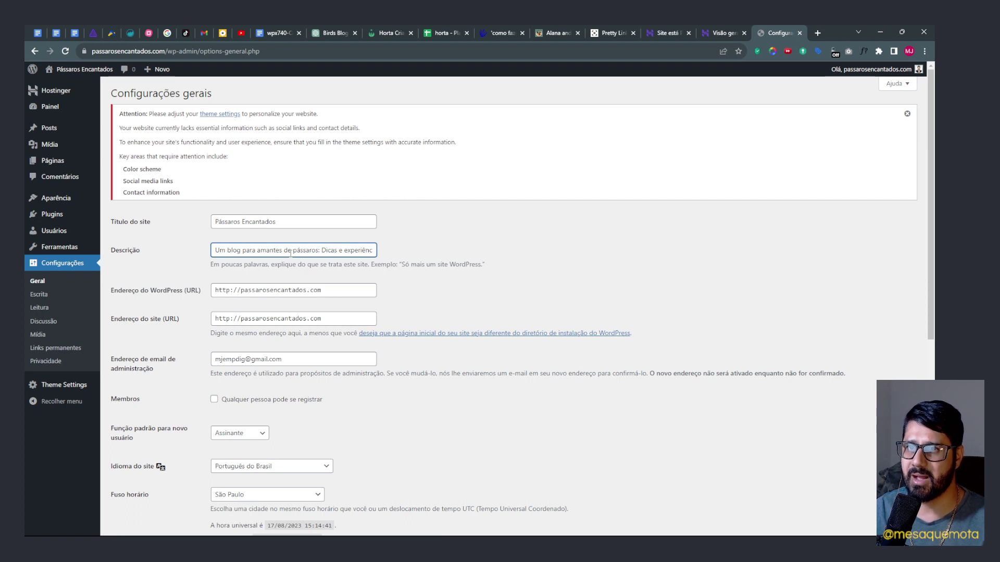
Remove the period at the end of the site description.
{"action": "key", "text": "ctrl+shift+Right"}
{"action": "key", "text": "ctrl+shift+Right"}
{"action": "key", "text": "ctrl+shift+Right"}
{"action": "key", "text": "ctrl+shift+Right"}
{"action": "key", "text": "ctrl+shift+Right"}
{"action": "key", "text": "ctrl+shift+Right"}
{"action": "key", "text": "ctrl+shift+Right"}
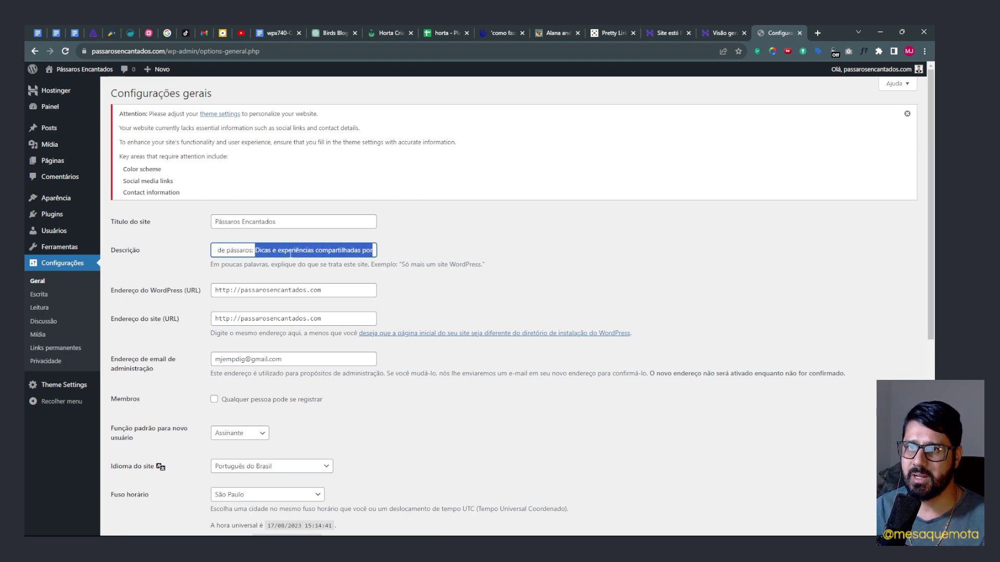
{"action": "key", "text": "ctrl+shift+Right"}
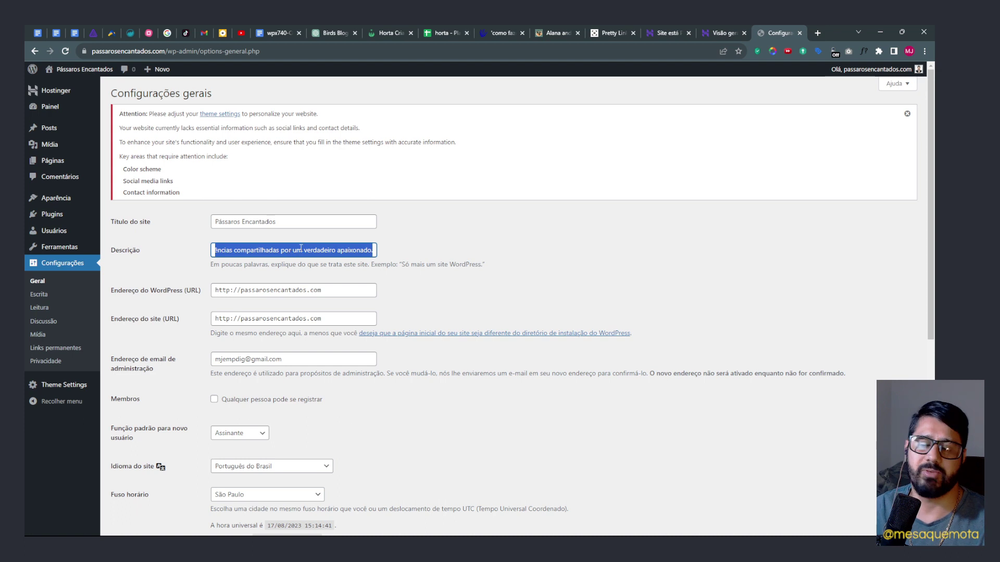
{"action": "key", "text": "Right"}
{"action": "key", "text": "BackSpace"}
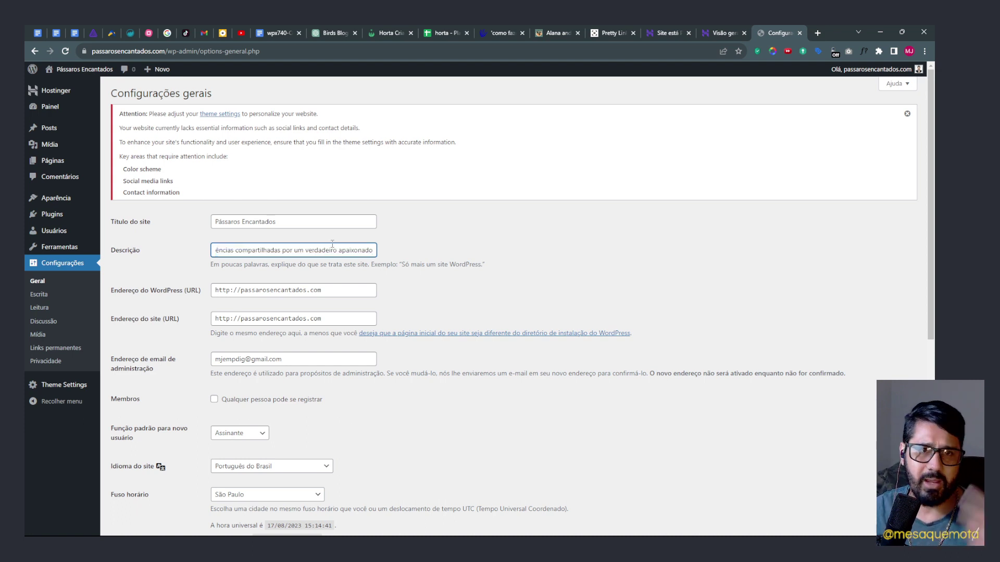
Choose the d/m/Y date format and save the general settings.
{"action": "scroll", "coordinate": [333, 250], "scroll_direction": "down", "scroll_amount": 5}
{"action": "left_click", "coordinate": [229, 404]}
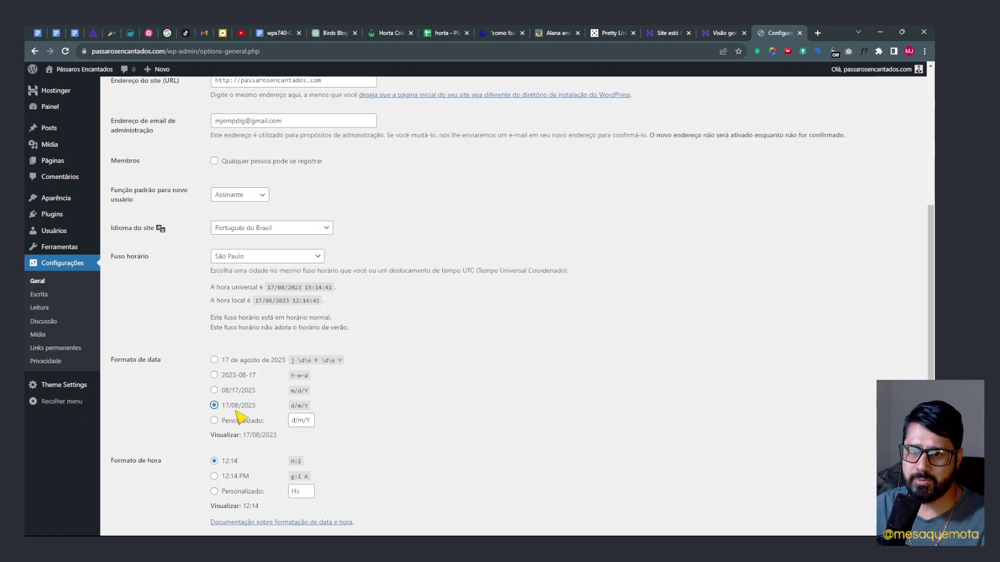
{"action": "scroll", "coordinate": [249, 336], "scroll_direction": "down", "scroll_amount": 2}
{"action": "left_click", "coordinate": [138, 487]}
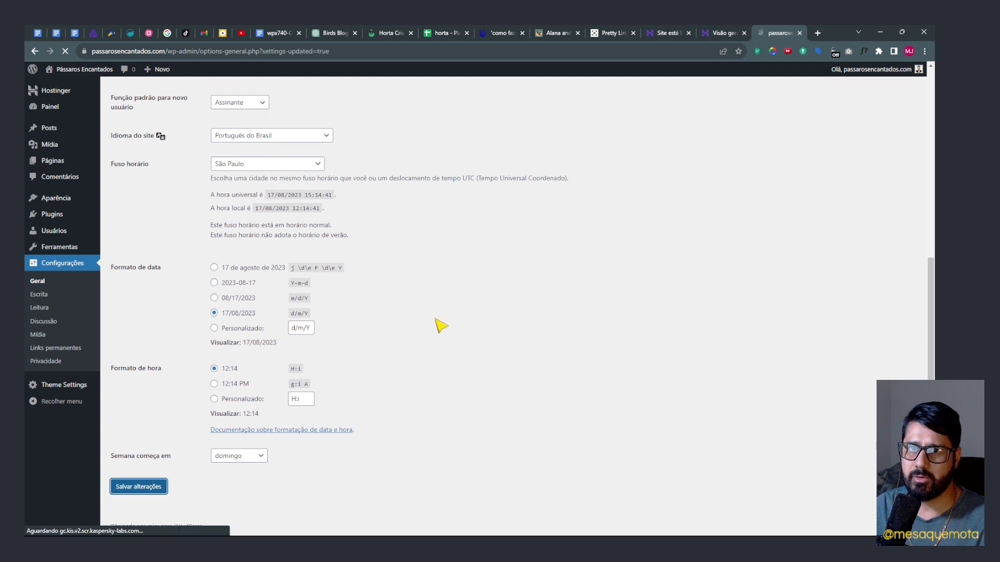
In the theme settings, choose "Third layout" as the theme layout and "Active & Lively" as the palette.
{"action": "left_click_drag", "start_coordinate": [131, 194], "coordinate": [207, 104]}
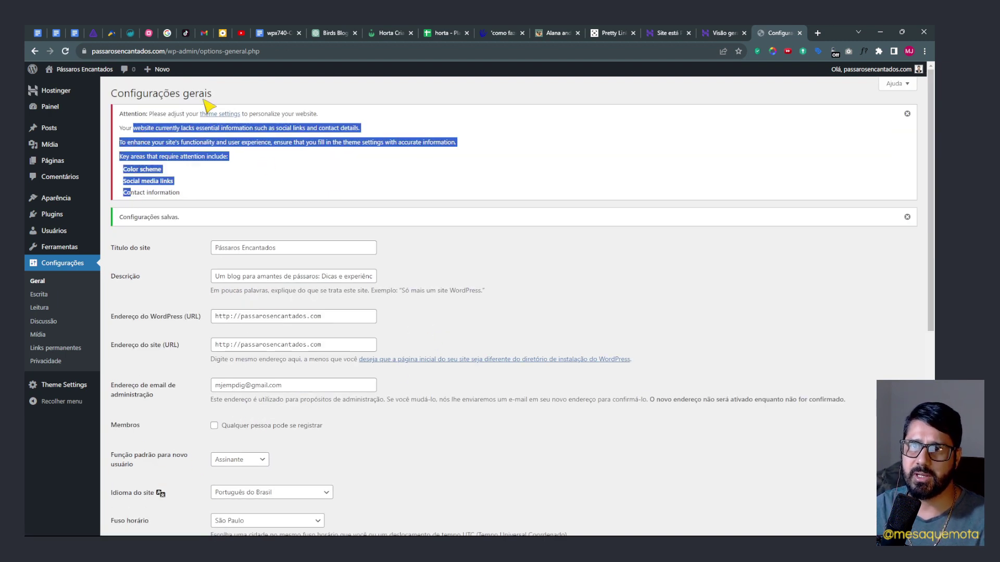
{"action": "left_click", "coordinate": [58, 389]}
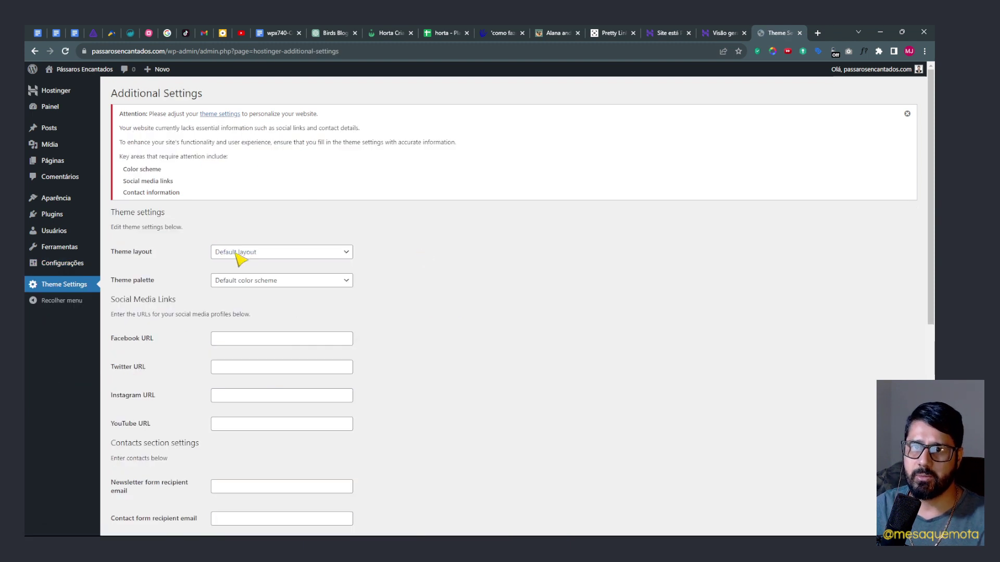
{"action": "left_click", "coordinate": [309, 253]}
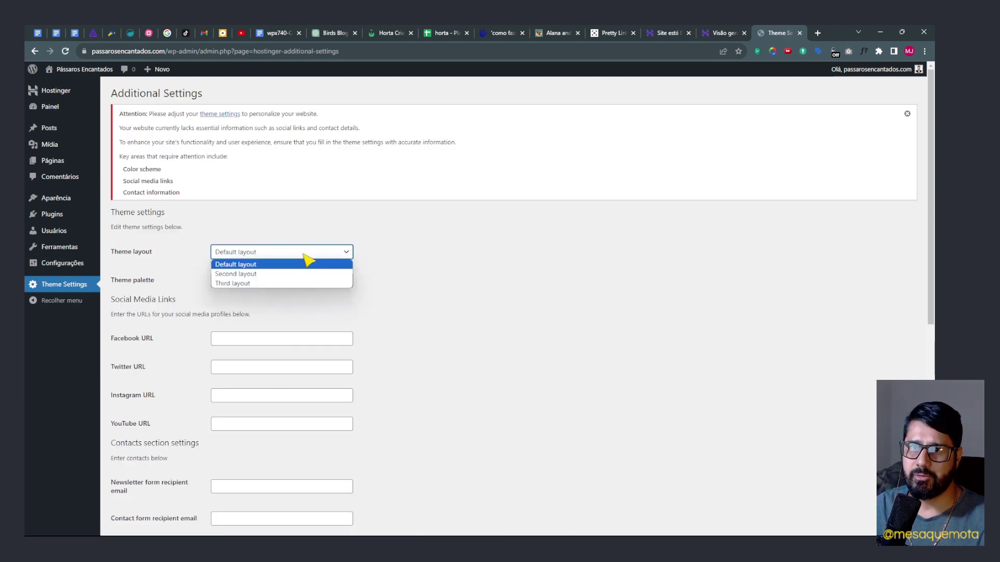
{"action": "left_click", "coordinate": [274, 283]}
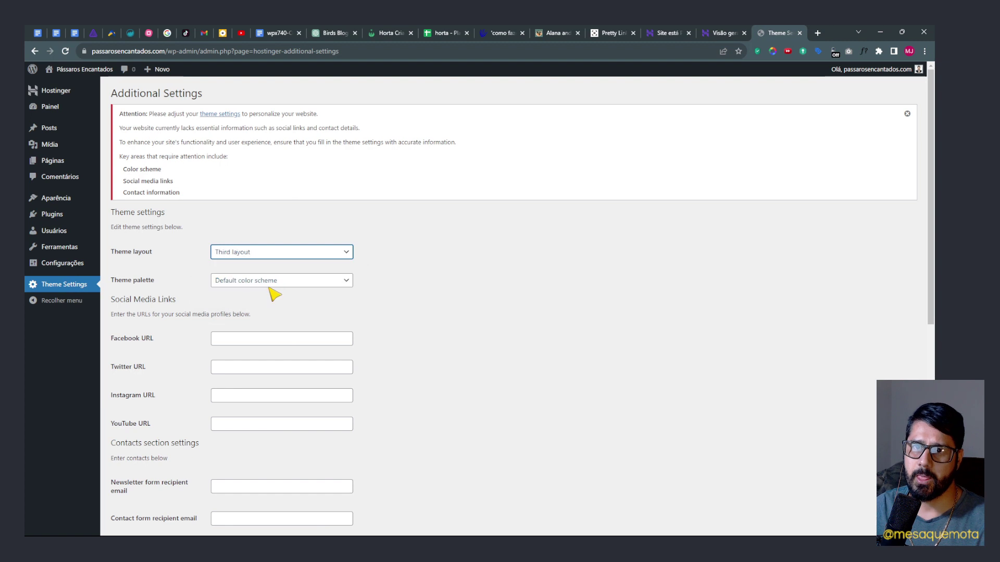
{"action": "left_click", "coordinate": [231, 283]}
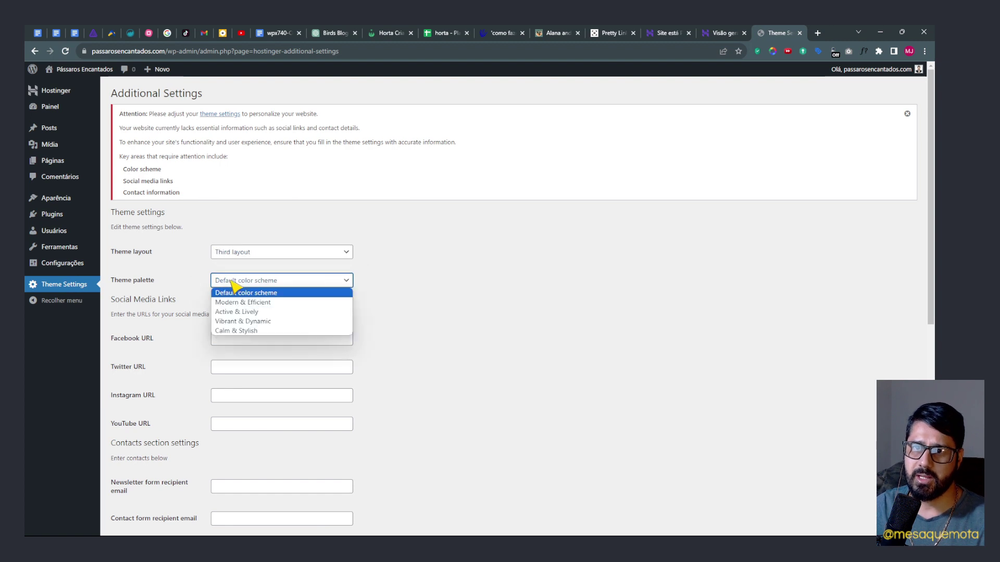
{"action": "left_click", "coordinate": [241, 314]}
Set the footer copyright to "Todos os direitos reservados", reuse the original site description text as the footer description, and save the theme settings.
{"action": "scroll", "coordinate": [576, 424], "scroll_direction": "down", "scroll_amount": 7}
{"action": "scroll", "coordinate": [166, 251], "scroll_direction": "up", "scroll_amount": 5}
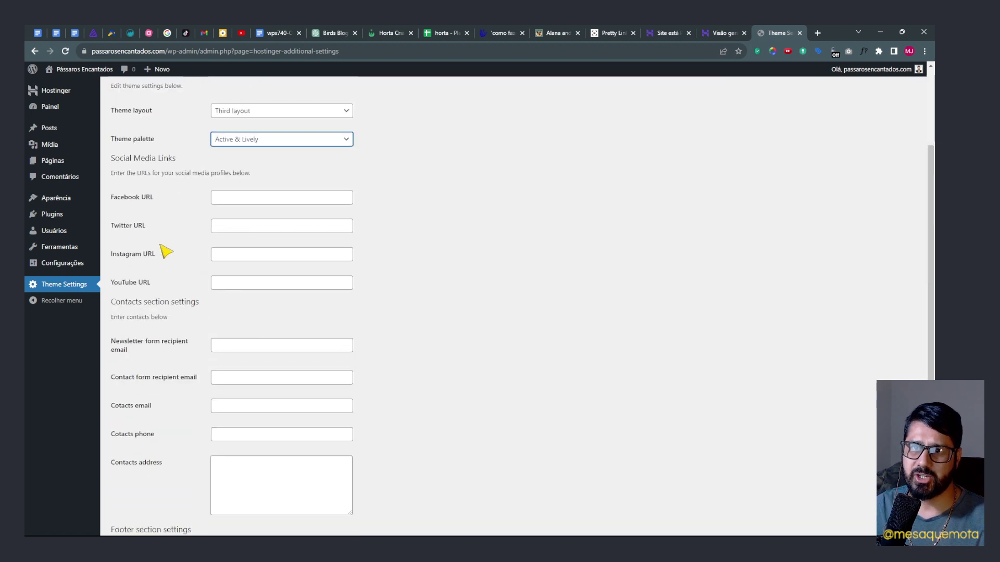
{"action": "scroll", "coordinate": [236, 379], "scroll_direction": "down", "scroll_amount": 4}
{"action": "left_click", "coordinate": [266, 405]}
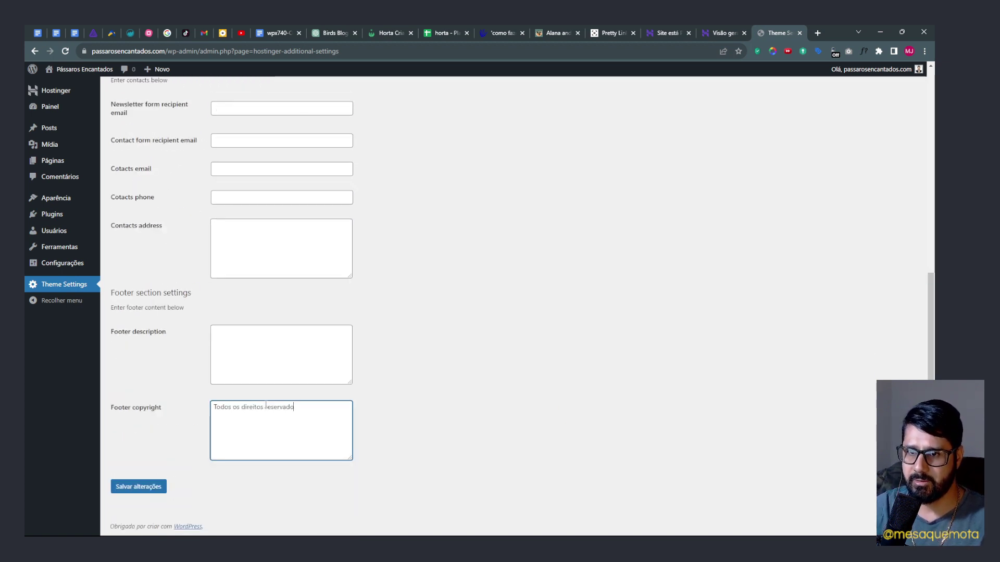
{"action": "left_click", "coordinate": [239, 350]}
{"action": "scroll", "coordinate": [357, 326], "scroll_direction": "up", "scroll_amount": 6}
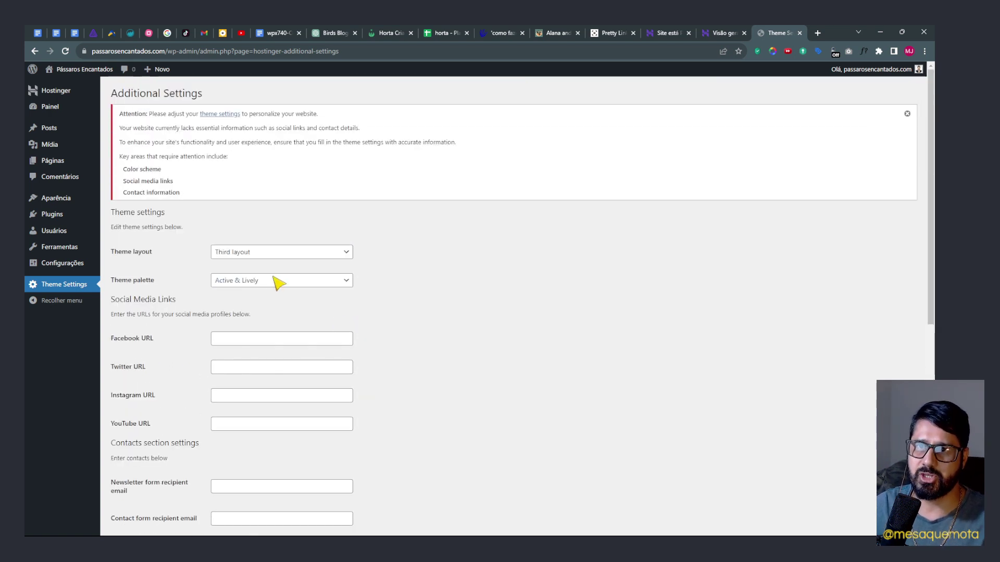
{"action": "scroll", "coordinate": [278, 282], "scroll_direction": "down", "scroll_amount": 7}
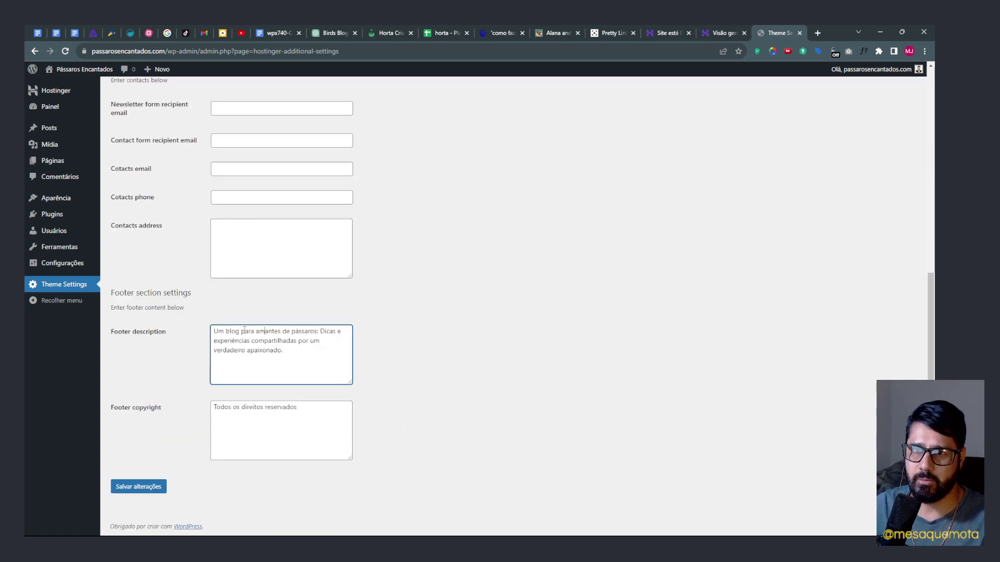
{"action": "left_click", "coordinate": [138, 487]}
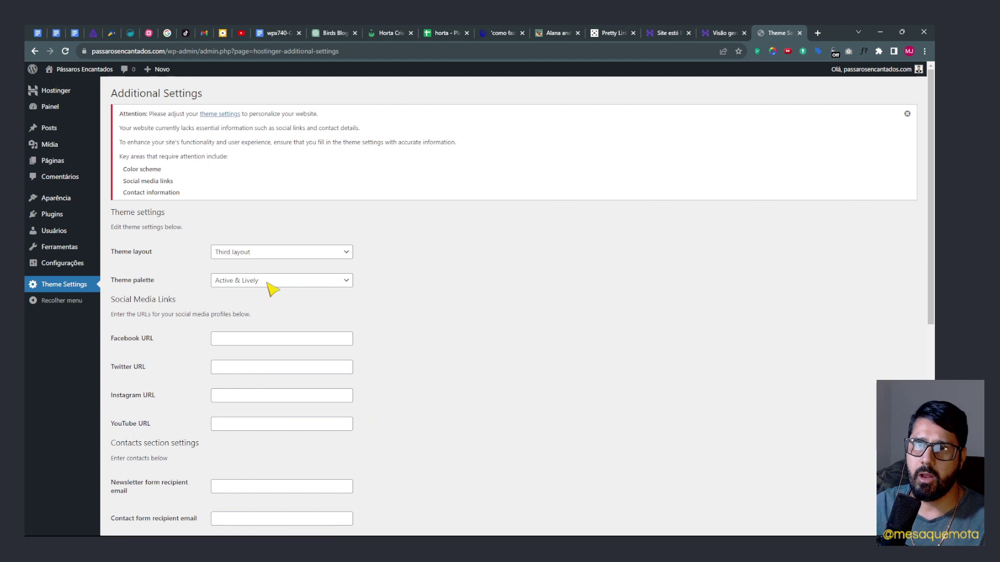
Visit the blog and examine its footer texts, color scheme and the post layout on the home page.
{"action": "left_click", "coordinate": [84, 70]}
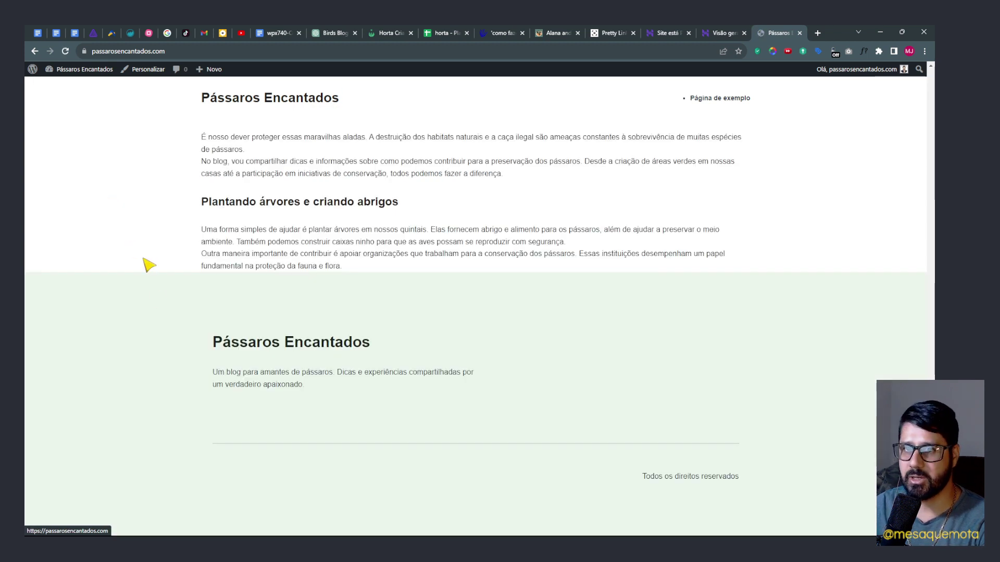
{"action": "left_click_drag", "start_coordinate": [214, 375], "coordinate": [459, 399]}
{"action": "left_click", "coordinate": [430, 395]}
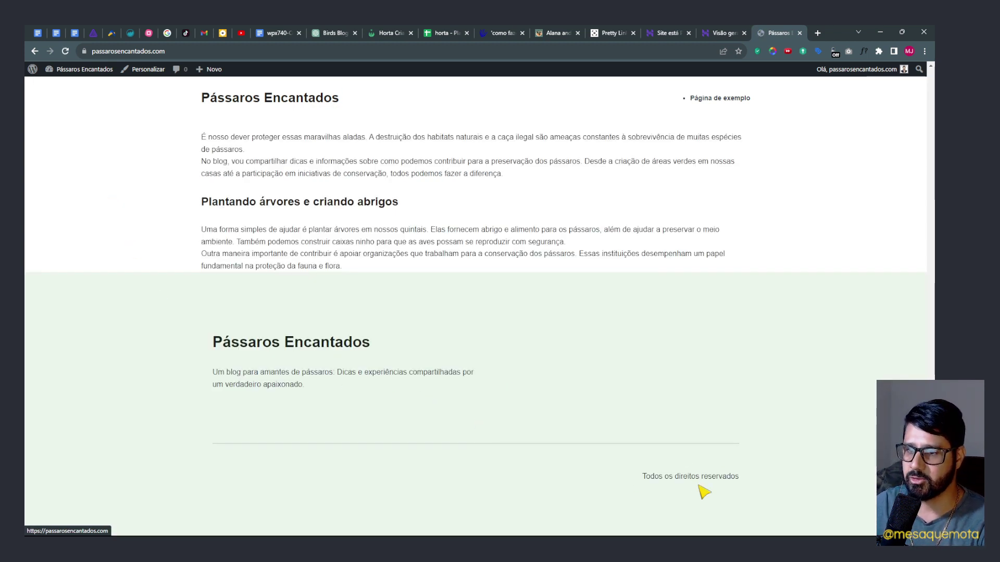
{"action": "left_click", "coordinate": [268, 105]}
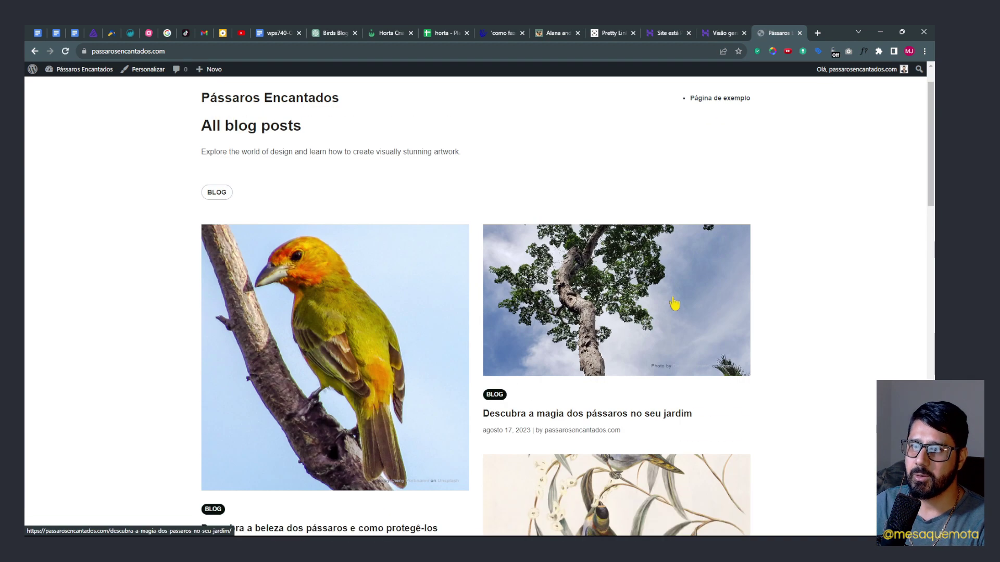
{"action": "scroll", "coordinate": [580, 290], "scroll_direction": "down", "scroll_amount": 10}
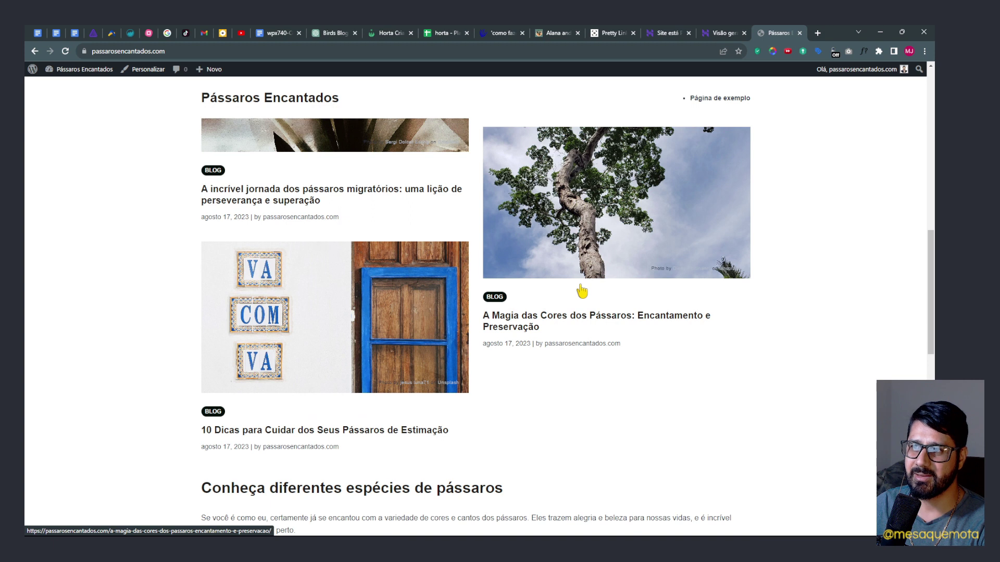
Finish viewing the blog's home page, return to the WordPress dashboard and open the list of pages.
{"action": "scroll", "coordinate": [581, 290], "scroll_direction": "down", "scroll_amount": 4}
{"action": "scroll", "coordinate": [573, 281], "scroll_direction": "up", "scroll_amount": 15}
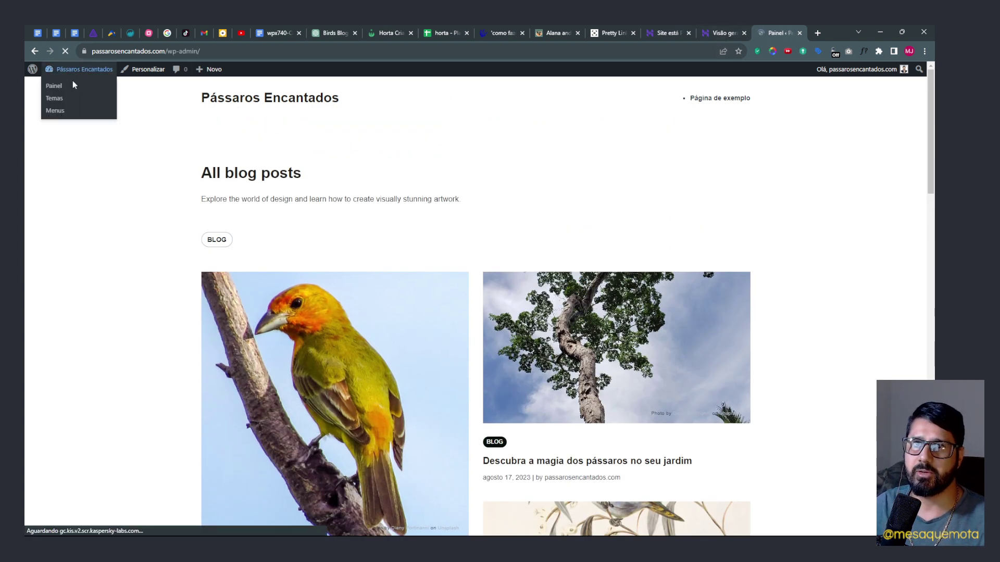
{"action": "left_click", "coordinate": [73, 82]}
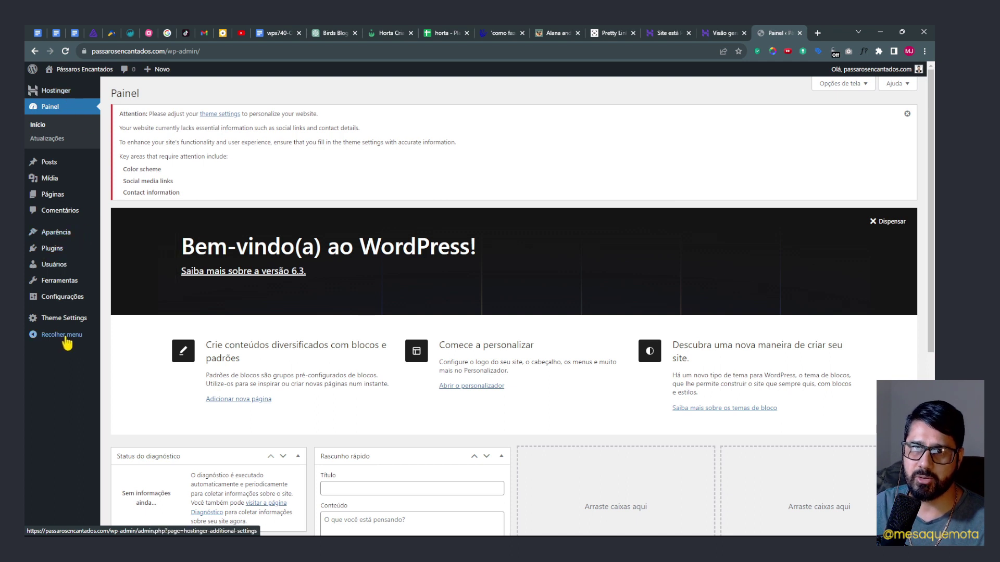
{"action": "left_click", "coordinate": [56, 195]}
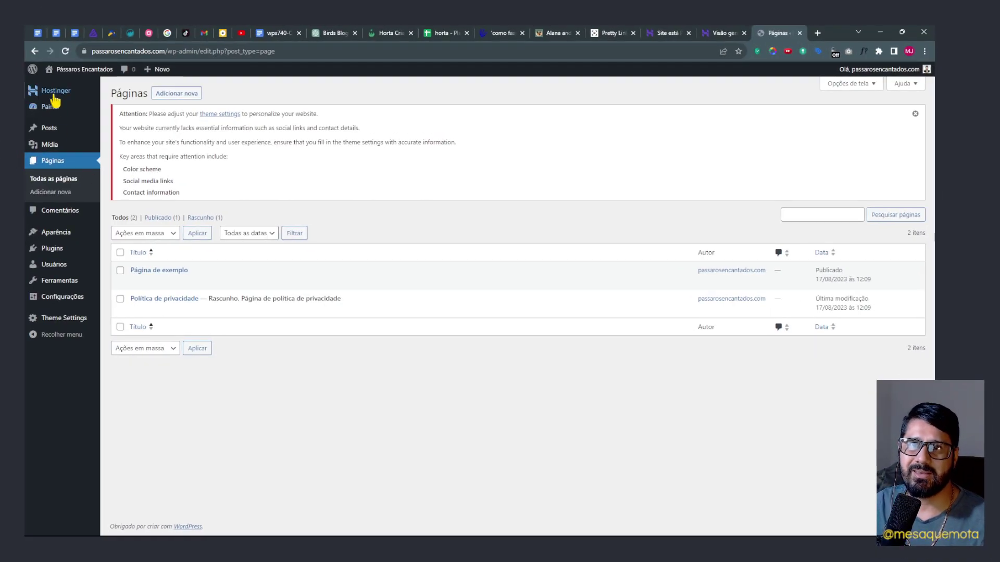
Open Hostinger's AI Assistant to add a new post with AI, ready to describe the content idea.
{"action": "left_click", "coordinate": [55, 93]}
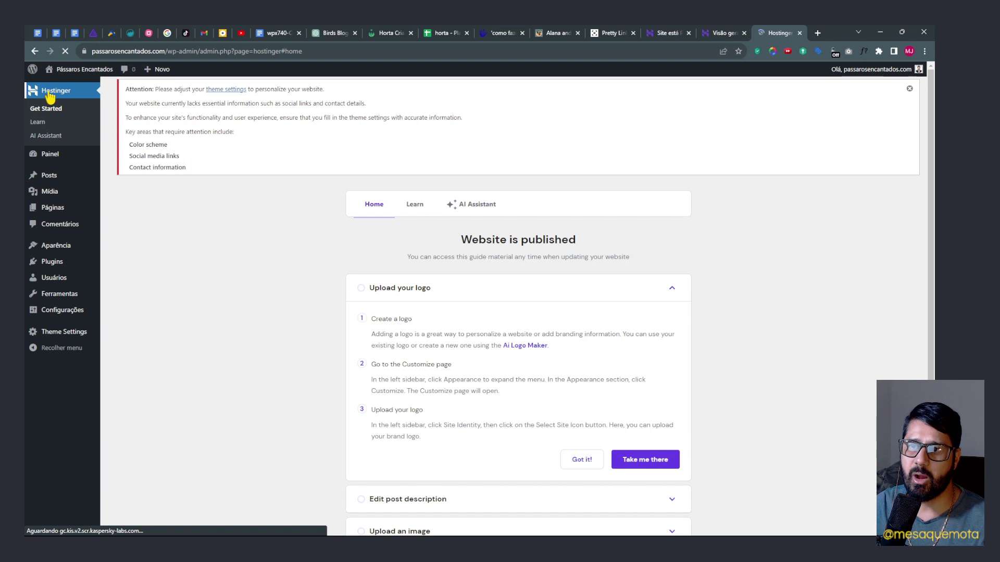
{"action": "left_click", "coordinate": [475, 204]}
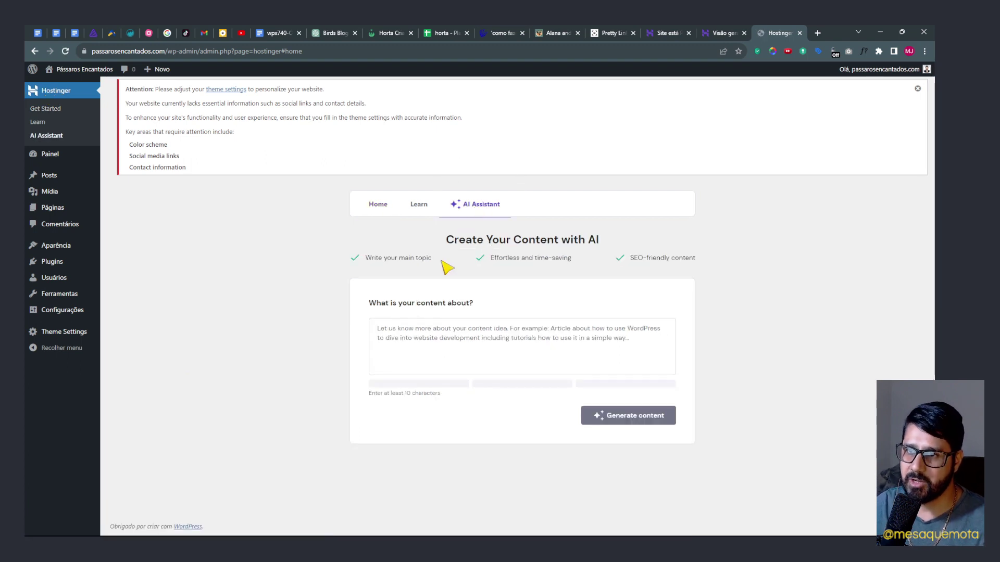
{"action": "left_click", "coordinate": [434, 342]}
{"action": "left_click", "coordinate": [198, 241]}
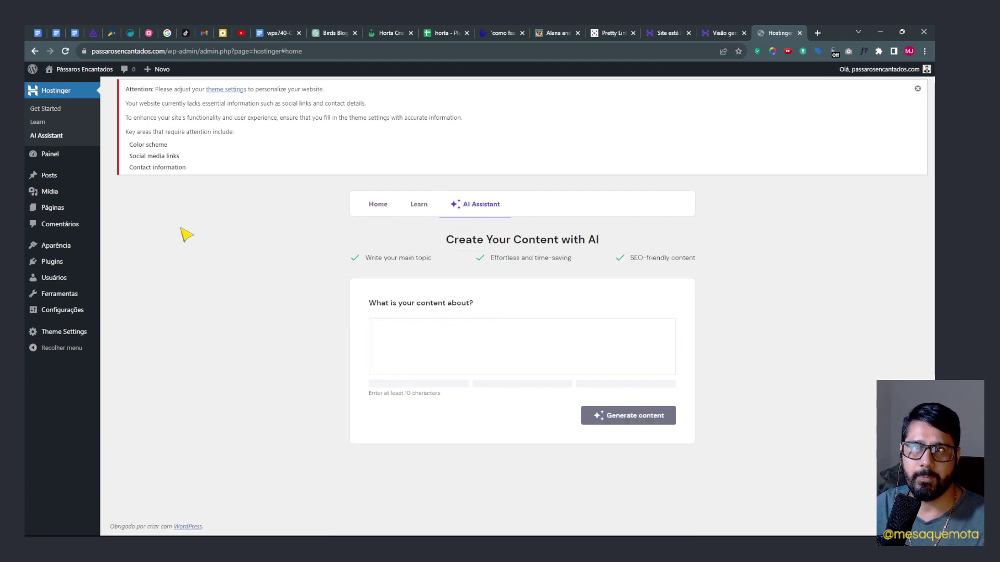
{"action": "mouse_move", "coordinate": [53, 180]}
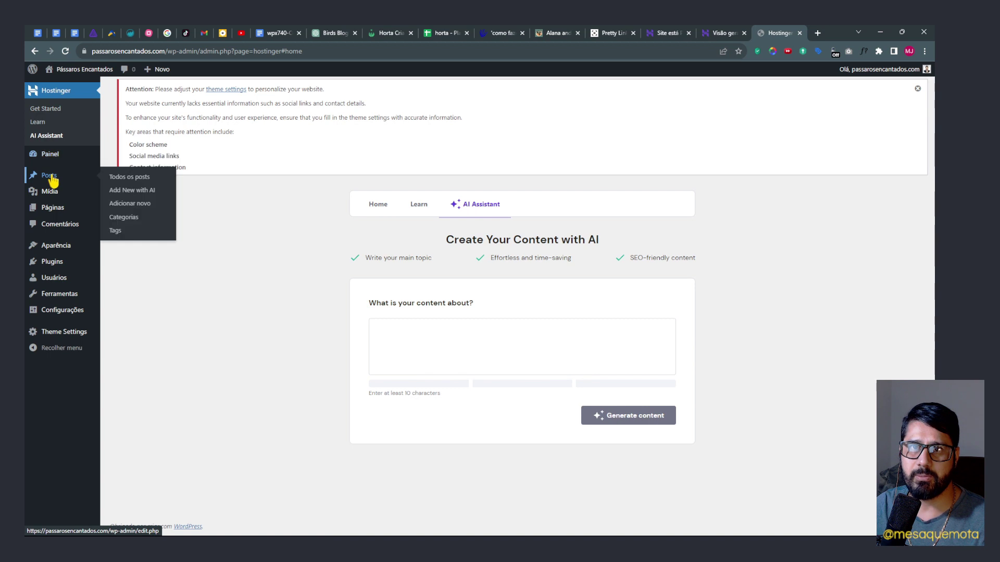
{"action": "left_click", "coordinate": [141, 193]}
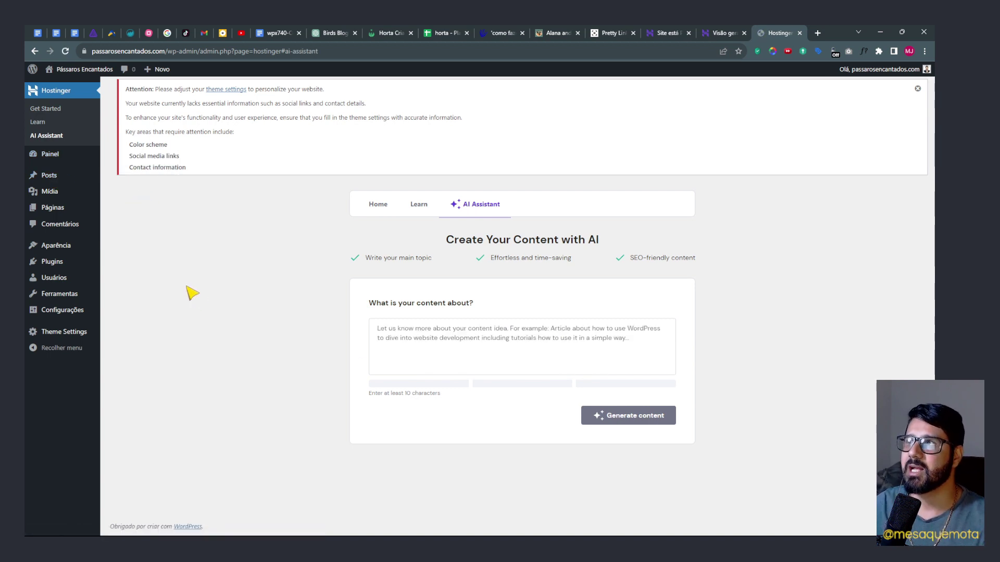
{"action": "left_click", "coordinate": [427, 340]}
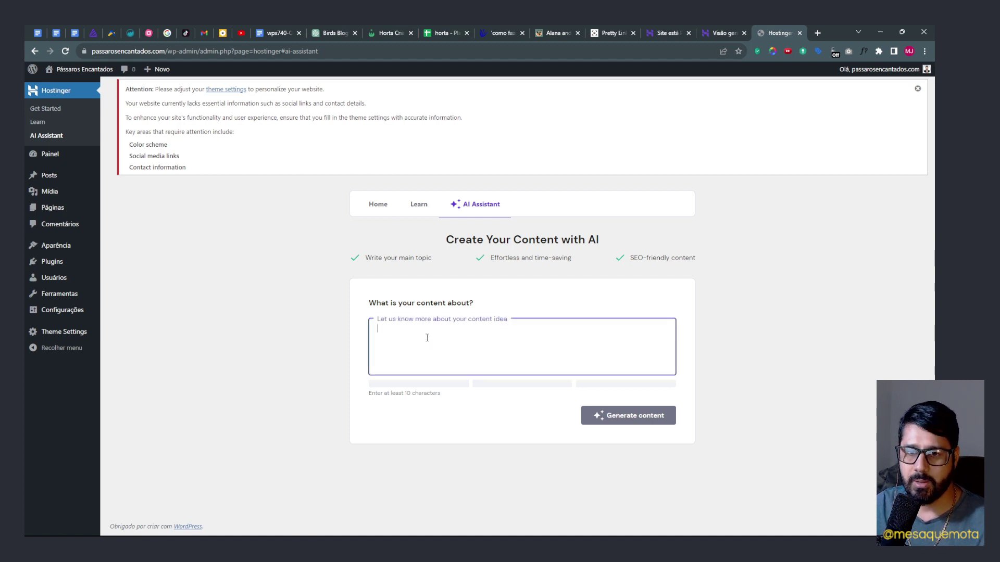
Search Google for "passaros" in a new tab and copy the related question "Quais são os passarinhos mais comuns?".
{"action": "key", "text": "ctrl+t"}
{"action": "type", "text": "passarosencantados.com"}
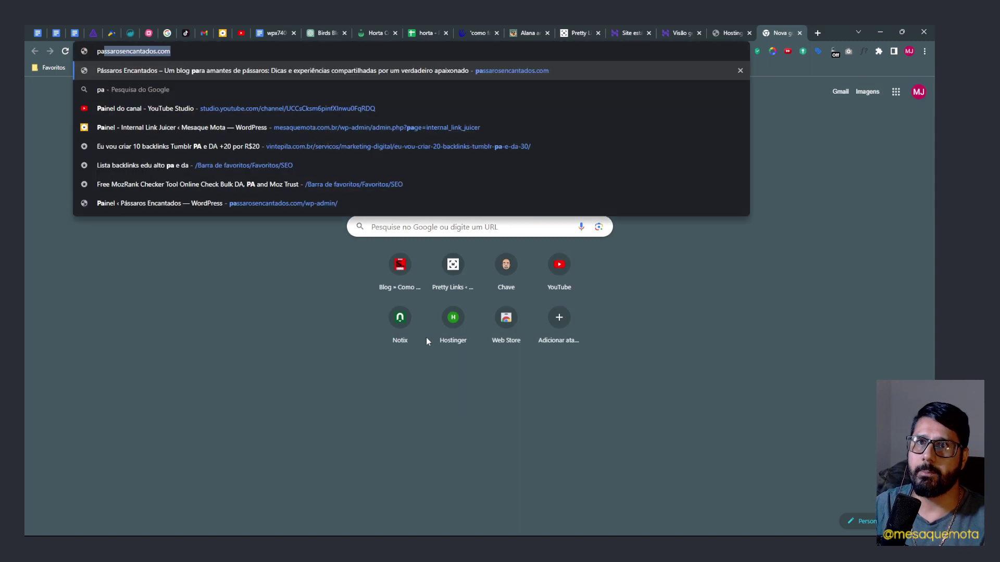
{"action": "key", "text": "Return"}
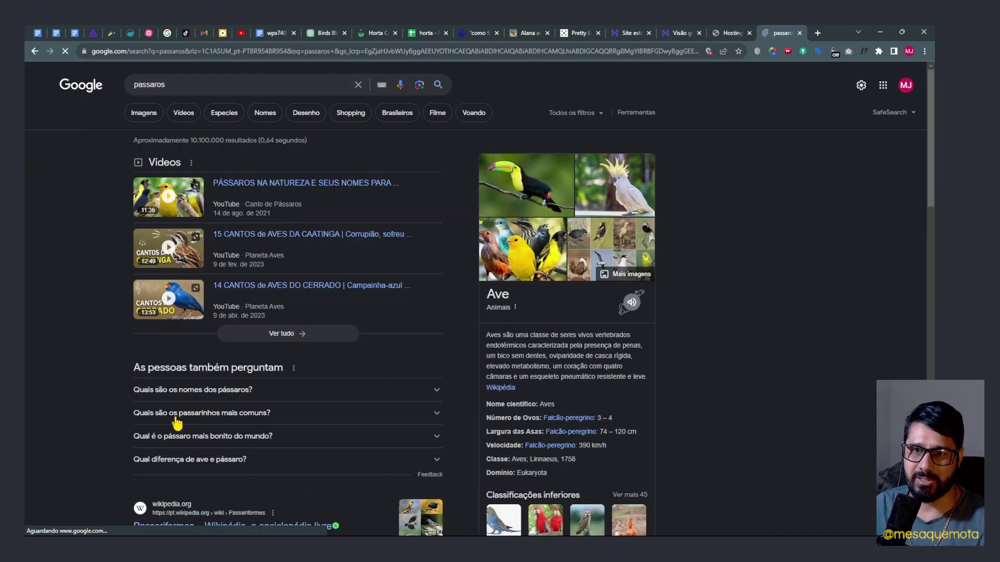
{"action": "left_click", "coordinate": [281, 414]}
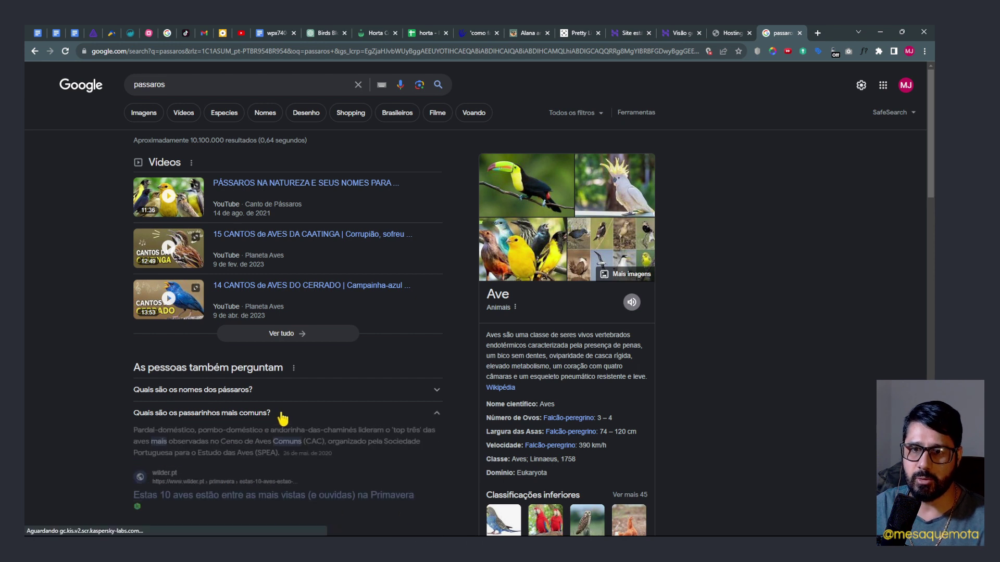
{"action": "scroll", "coordinate": [235, 365], "scroll_direction": "down", "scroll_amount": 2}
{"action": "triple_click", "coordinate": [276, 319]}
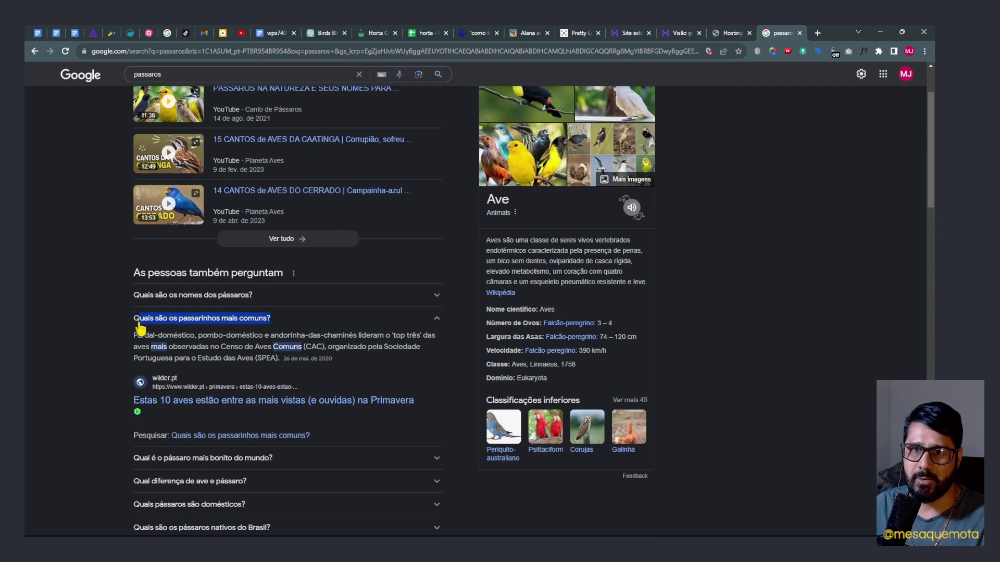
In the AI Assistant, enter the content idea "Escreva um artigo para o tema" followed by the copied question.
{"action": "left_click", "coordinate": [732, 32]}
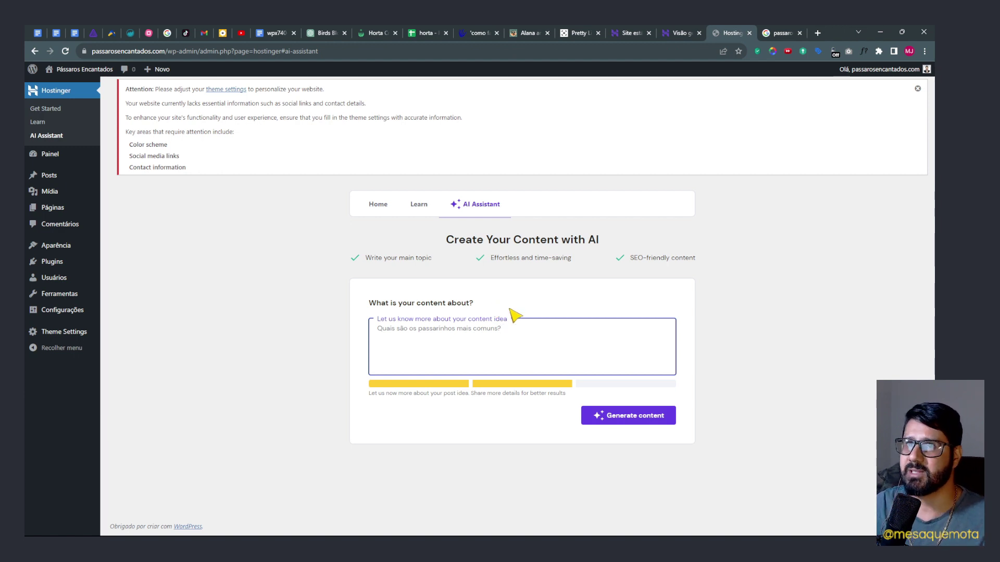
{"action": "type", "text": "Escreva um post"}
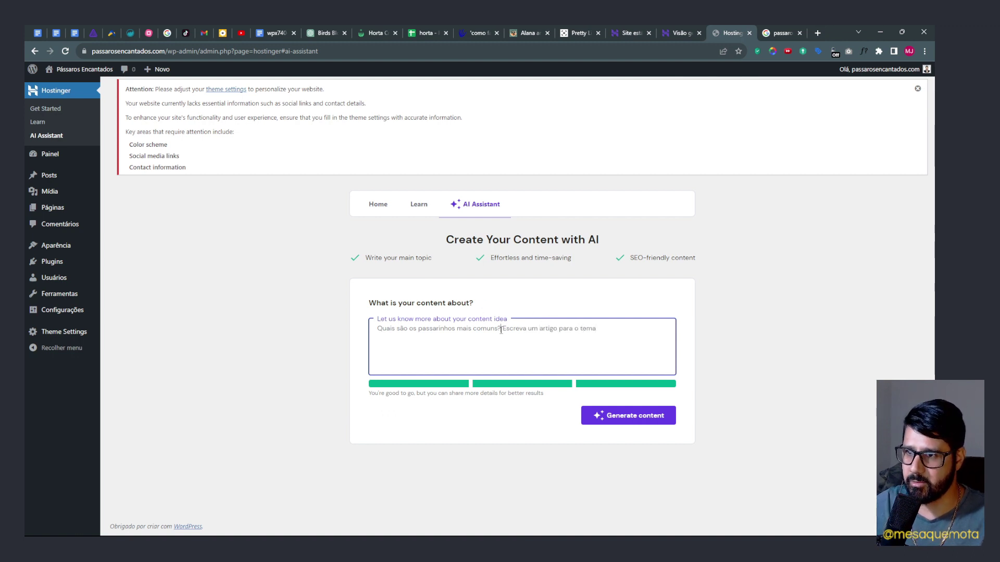
{"action": "left_click_drag", "start_coordinate": [501, 329], "coordinate": [377, 329]}
{"action": "key", "text": "ctrl+x"}
{"action": "key", "text": "End"}
{"action": "key", "text": "ctrl+v"}
Complete the content idea with "de forma conversacional e dando detalhes e exemplos." and generate the content.
{"action": "type", "text": "de forma con"}
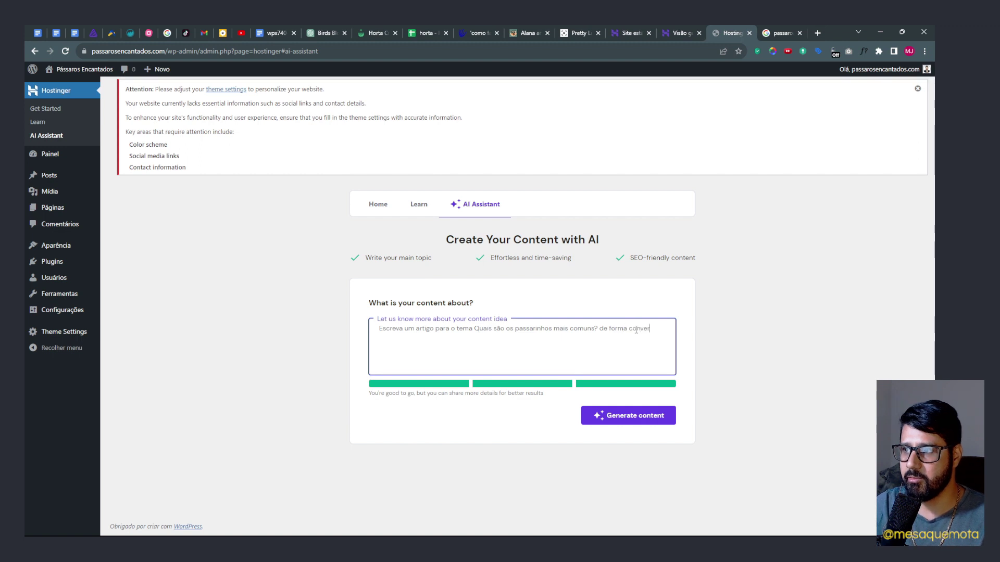
{"action": "type", "text": "versacional"}
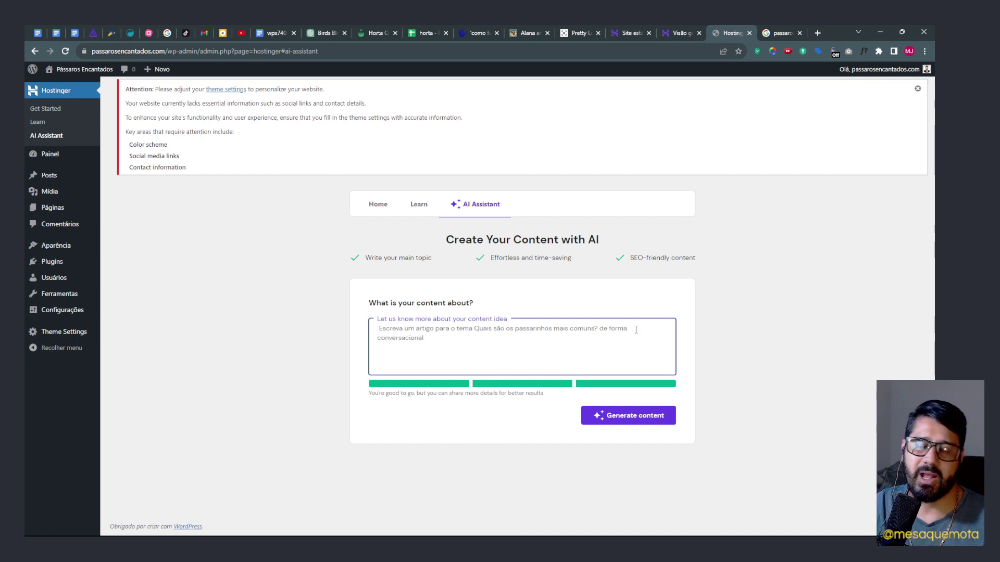
{"action": "type", "text": " e dan"}
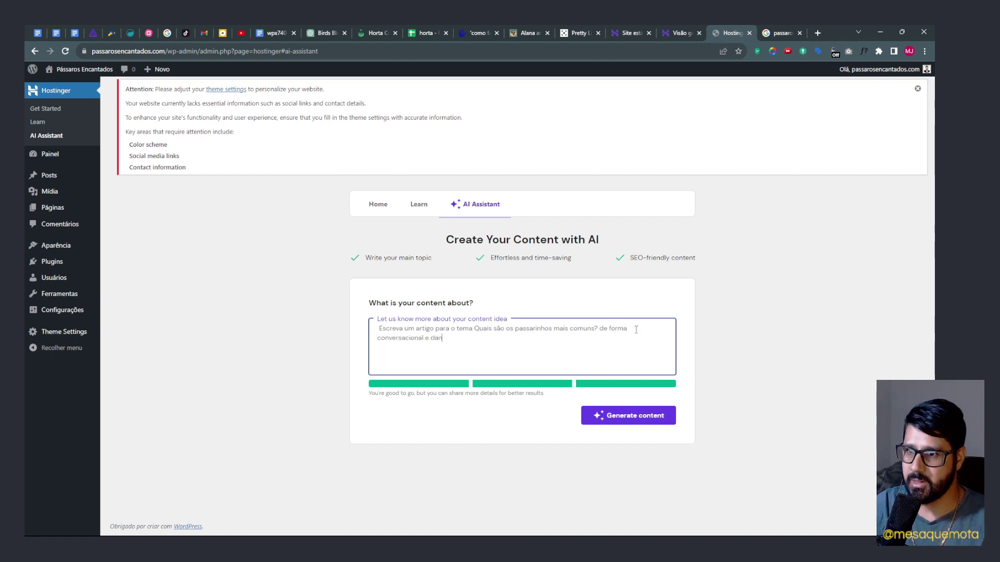
{"action": "type", "text": "do detalhes e exemplos."}
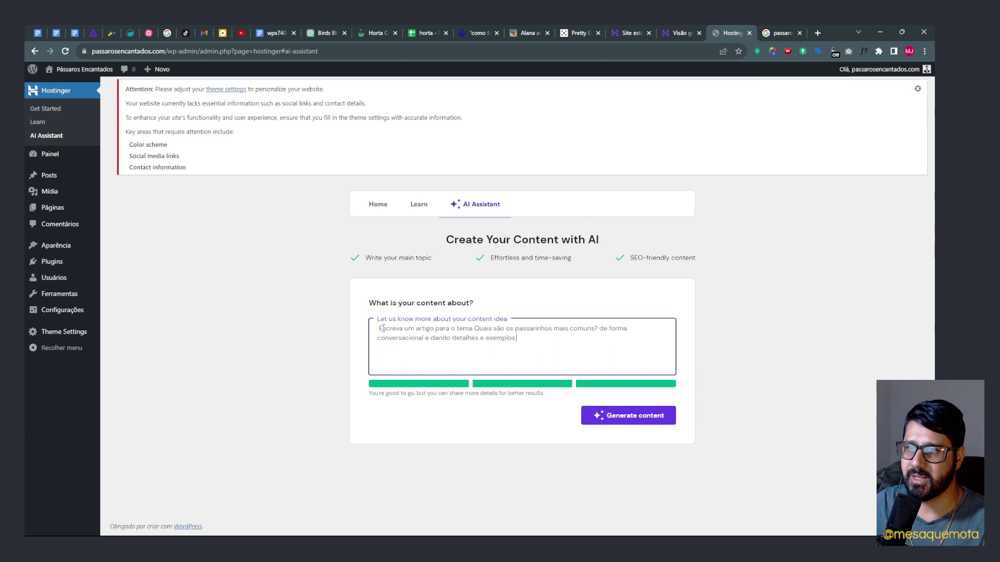
{"action": "left_click_drag", "start_coordinate": [379, 329], "coordinate": [550, 331]}
{"action": "left_click", "coordinate": [554, 328]}
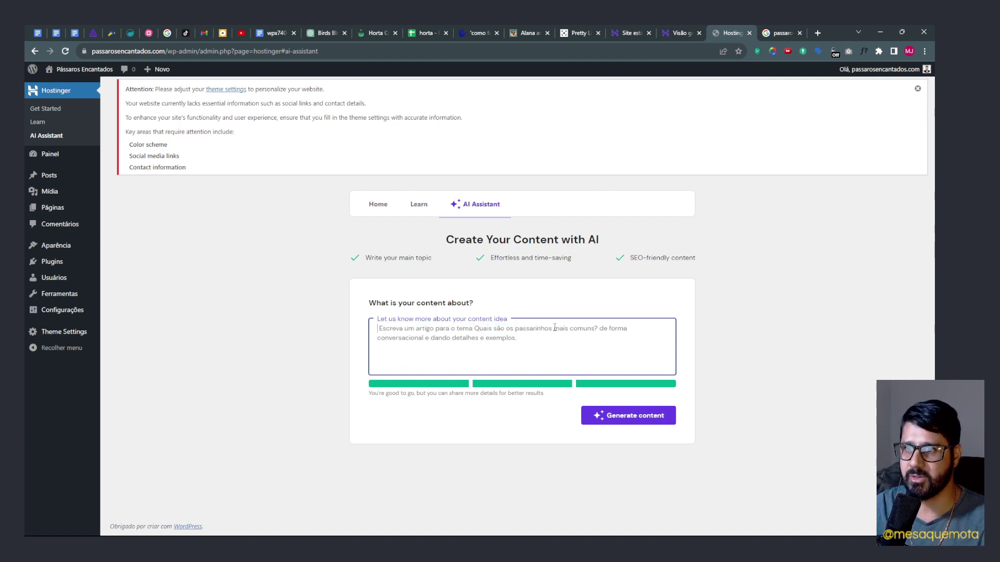
{"action": "left_click", "coordinate": [658, 420]}
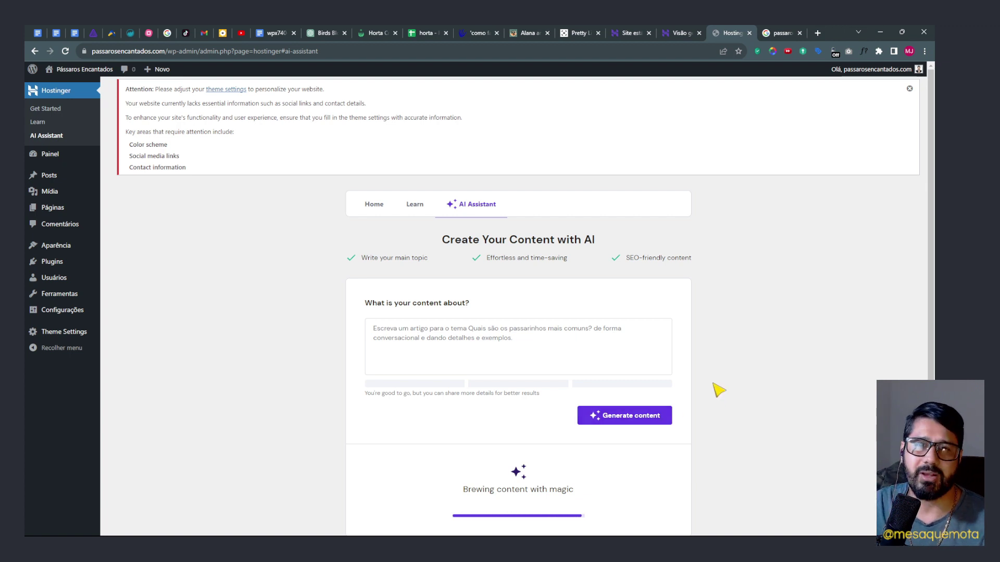
{"action": "scroll", "coordinate": [755, 329], "scroll_direction": "down", "scroll_amount": 1}
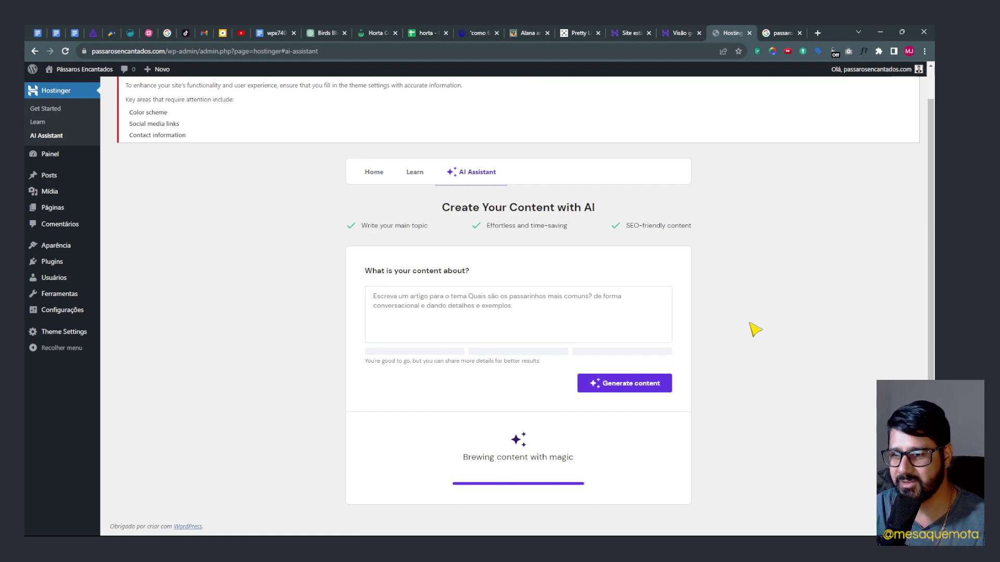
{"action": "scroll", "coordinate": [461, 268], "scroll_direction": "up", "scroll_amount": 5}
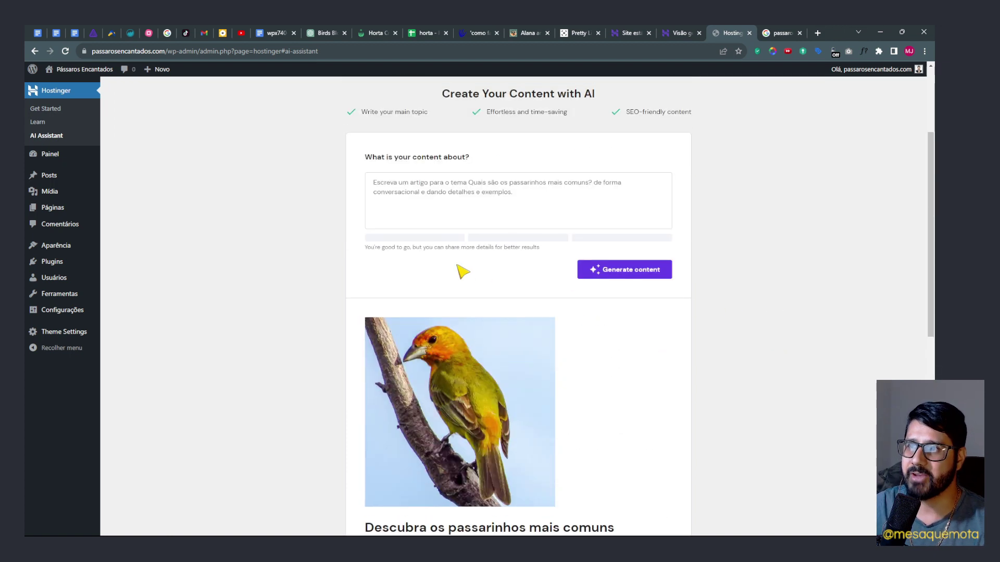
Read through the generated article, checking its image and the bird names in the section headings.
{"action": "scroll", "coordinate": [431, 194], "scroll_direction": "down", "scroll_amount": 8}
{"action": "scroll", "coordinate": [453, 187], "scroll_direction": "up", "scroll_amount": 2}
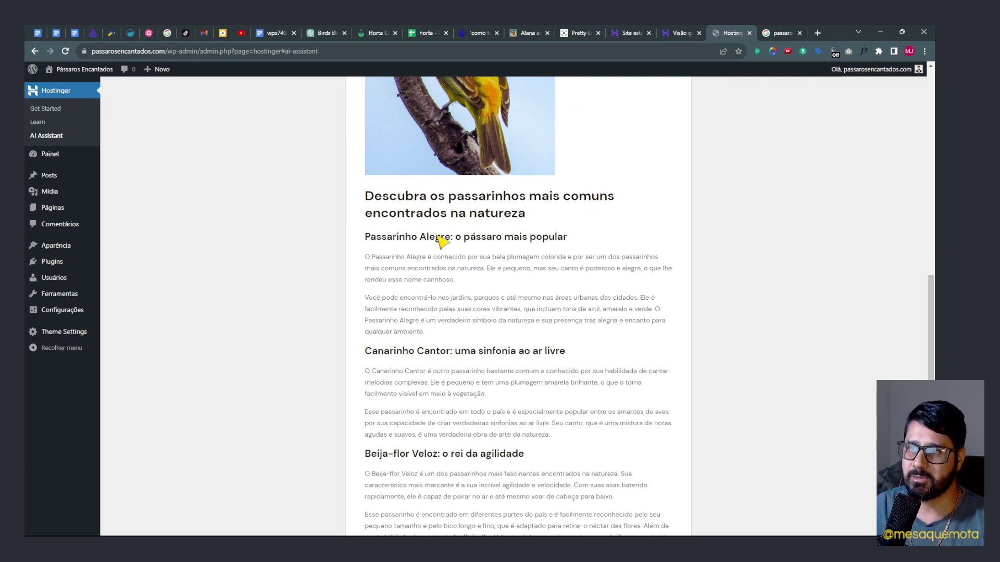
{"action": "double_click", "coordinate": [419, 237]}
{"action": "left_click_drag", "start_coordinate": [394, 351], "coordinate": [447, 352]}
{"action": "scroll", "coordinate": [447, 356], "scroll_direction": "down", "scroll_amount": 2}
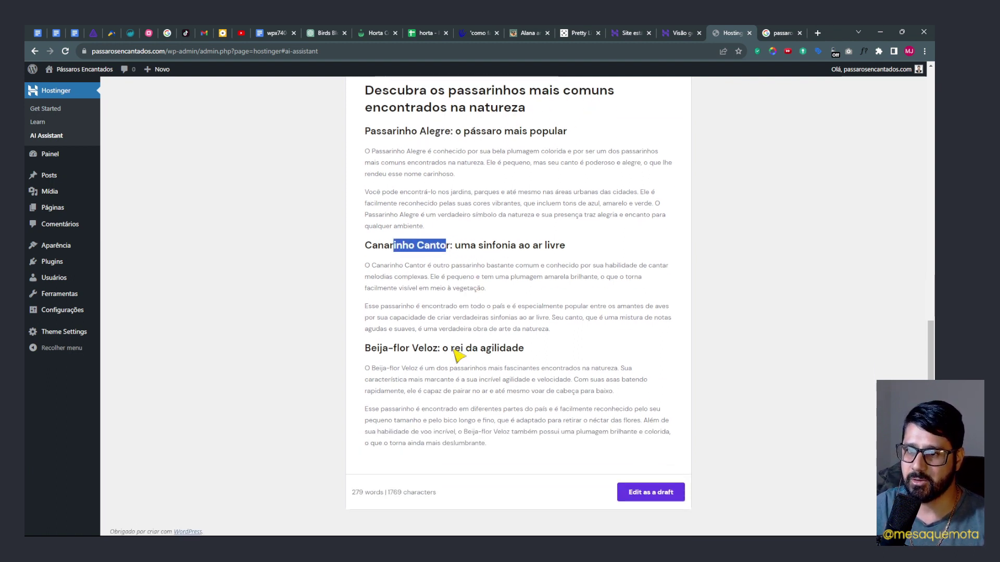
{"action": "left_click_drag", "start_coordinate": [384, 344], "coordinate": [438, 344]}
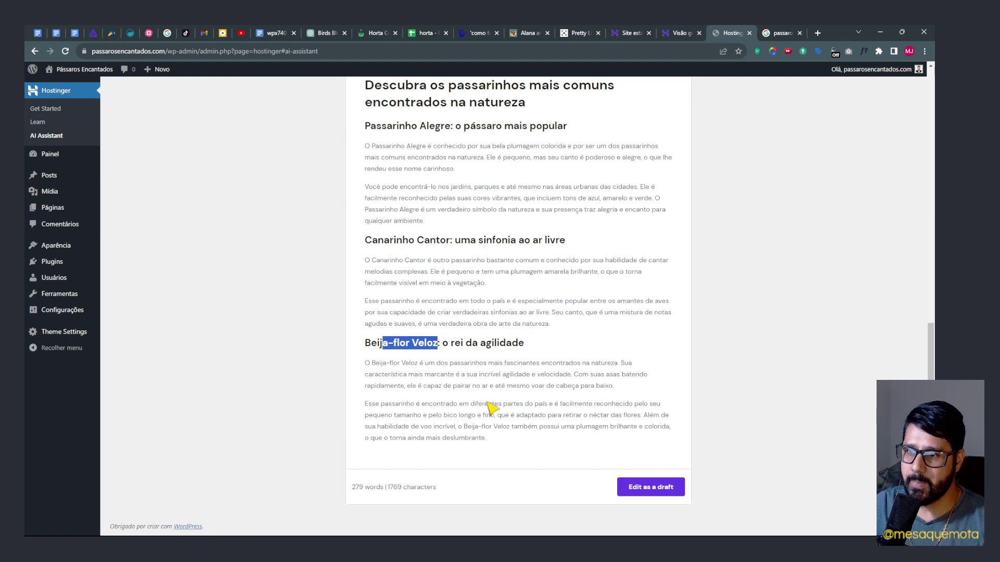
{"action": "left_click", "coordinate": [428, 412]}
Generate the article again from the same content idea, replacing the existing content.
{"action": "scroll", "coordinate": [573, 396], "scroll_direction": "up", "scroll_amount": 10}
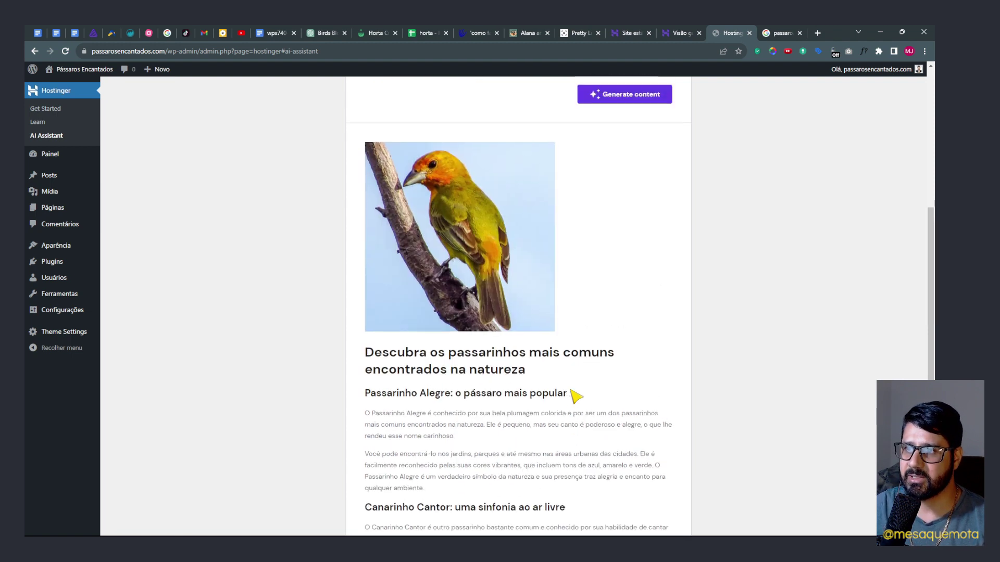
{"action": "left_click", "coordinate": [632, 400]}
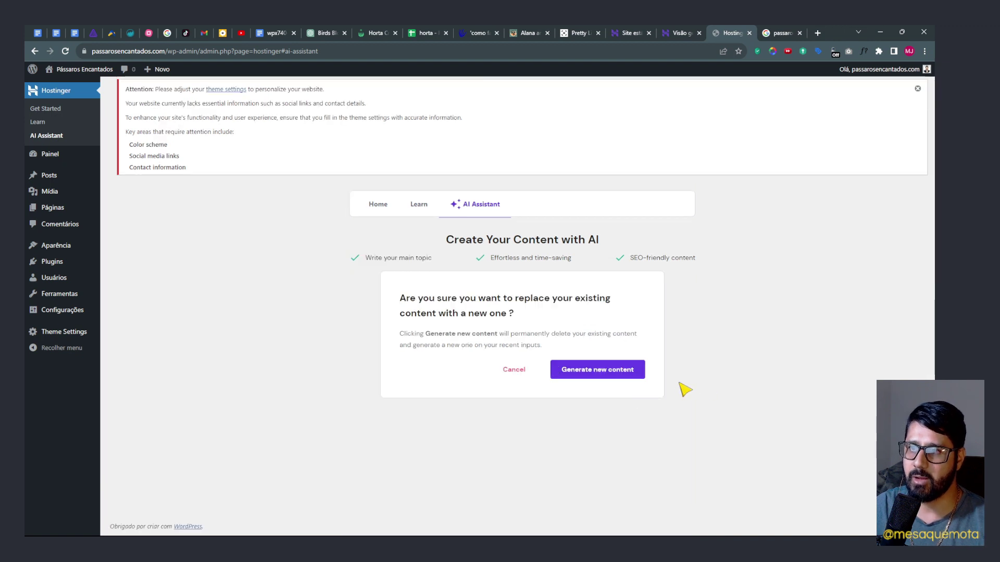
{"action": "left_click", "coordinate": [608, 371]}
{"action": "scroll", "coordinate": [757, 391], "scroll_direction": "down", "scroll_amount": 1}
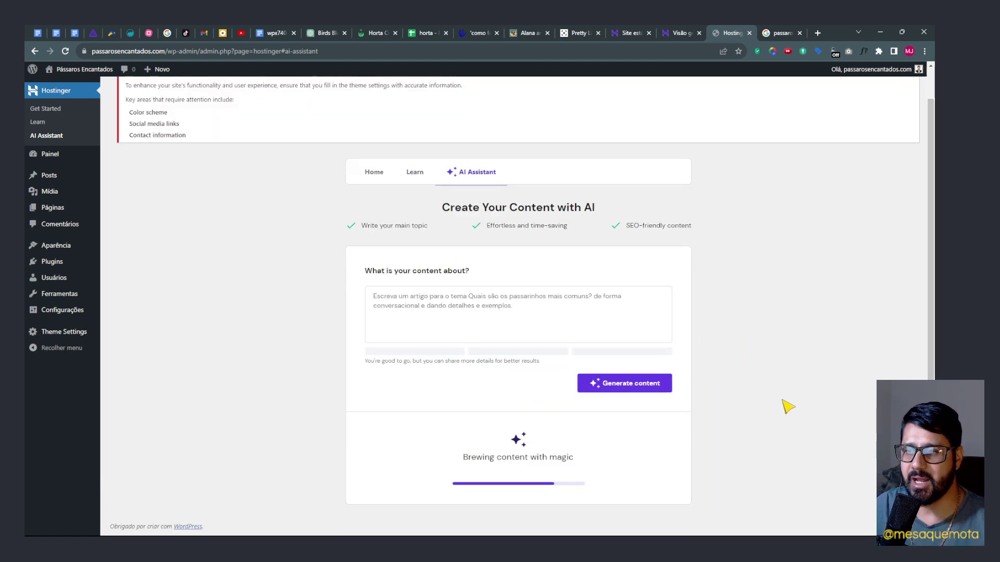
{"action": "scroll", "coordinate": [475, 290], "scroll_direction": "up", "scroll_amount": 3}
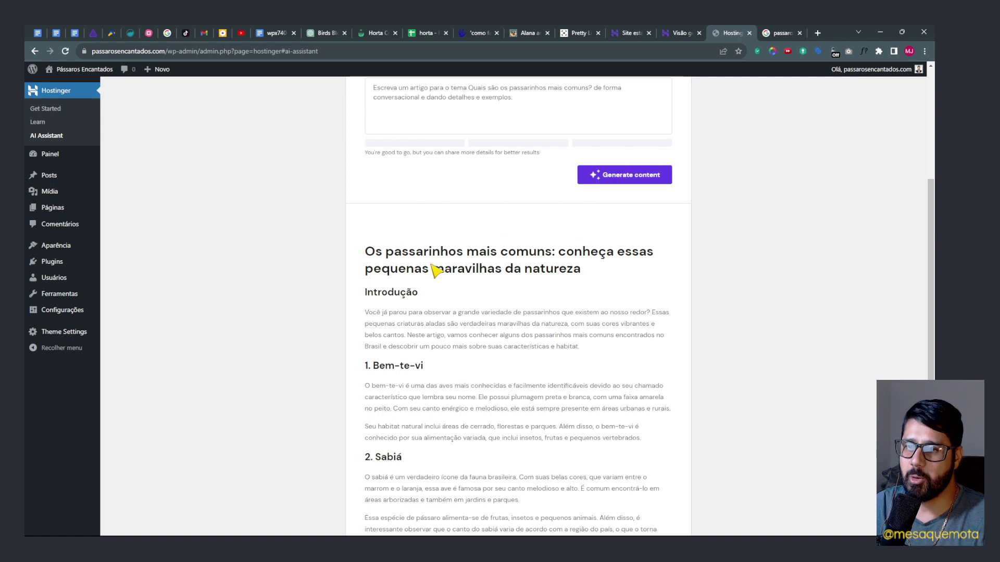
Review the newly generated article's title, image, bird sections and conclusion.
{"action": "left_click_drag", "start_coordinate": [396, 258], "coordinate": [538, 305]}
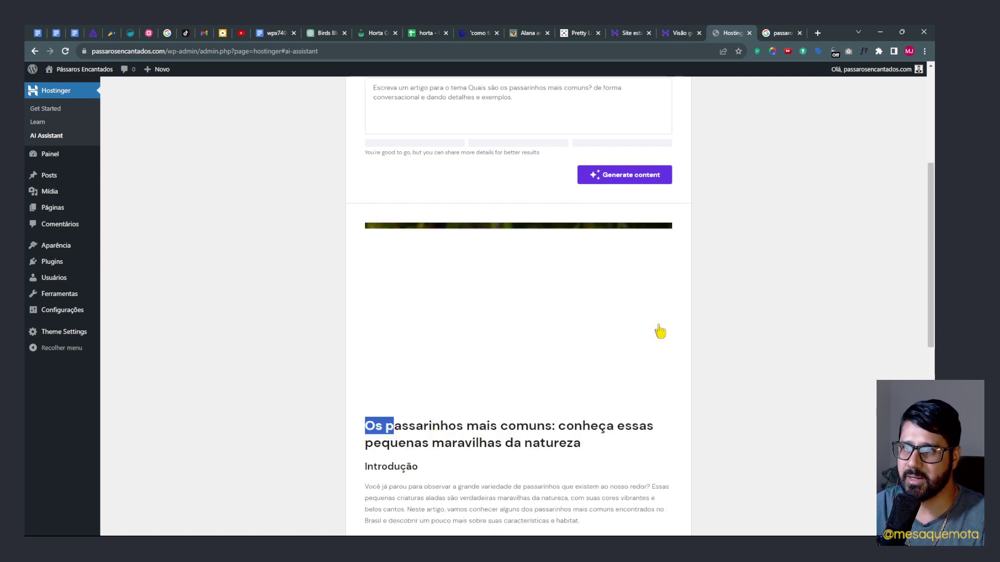
{"action": "scroll", "coordinate": [404, 225], "scroll_direction": "down", "scroll_amount": 3}
{"action": "left_click", "coordinate": [459, 256]}
{"action": "scroll", "coordinate": [443, 219], "scroll_direction": "down", "scroll_amount": 4}
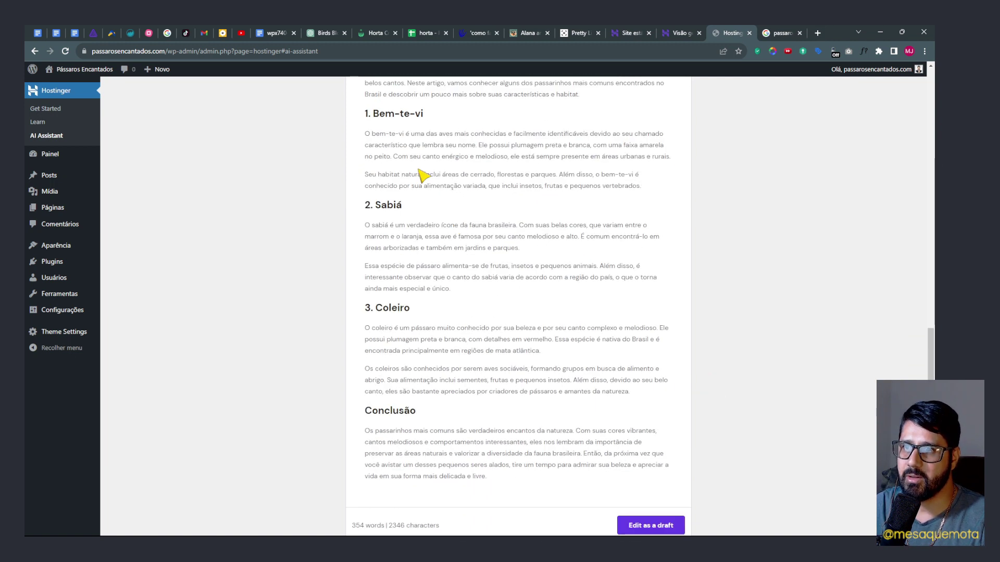
{"action": "scroll", "coordinate": [409, 213], "scroll_direction": "down", "scroll_amount": 2}
{"action": "scroll", "coordinate": [408, 401], "scroll_direction": "up", "scroll_amount": 15}
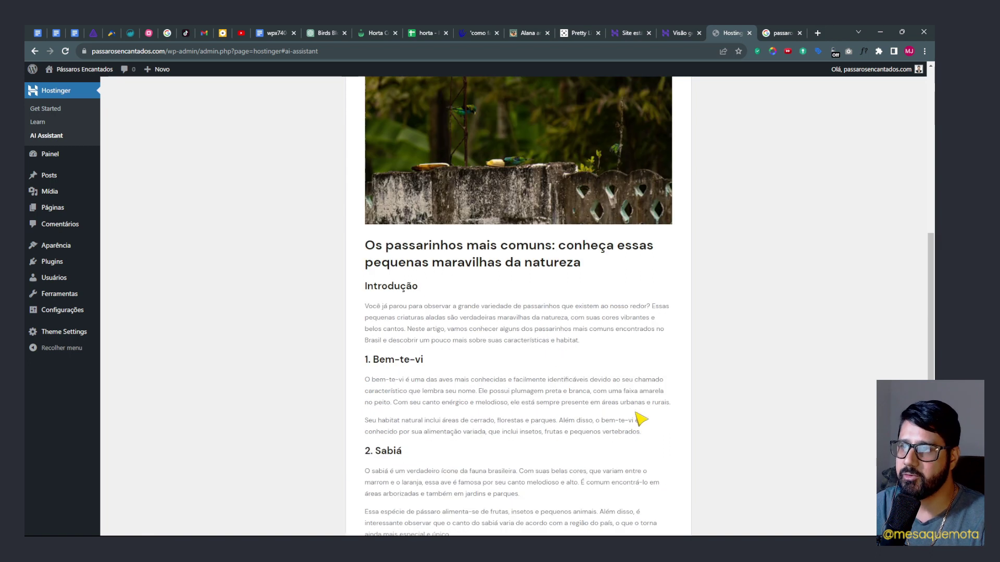
Open the generated article as a draft in the post editor, dismiss the welcome guide and look over the text.
{"action": "scroll", "coordinate": [557, 354], "scroll_direction": "down", "scroll_amount": 15}
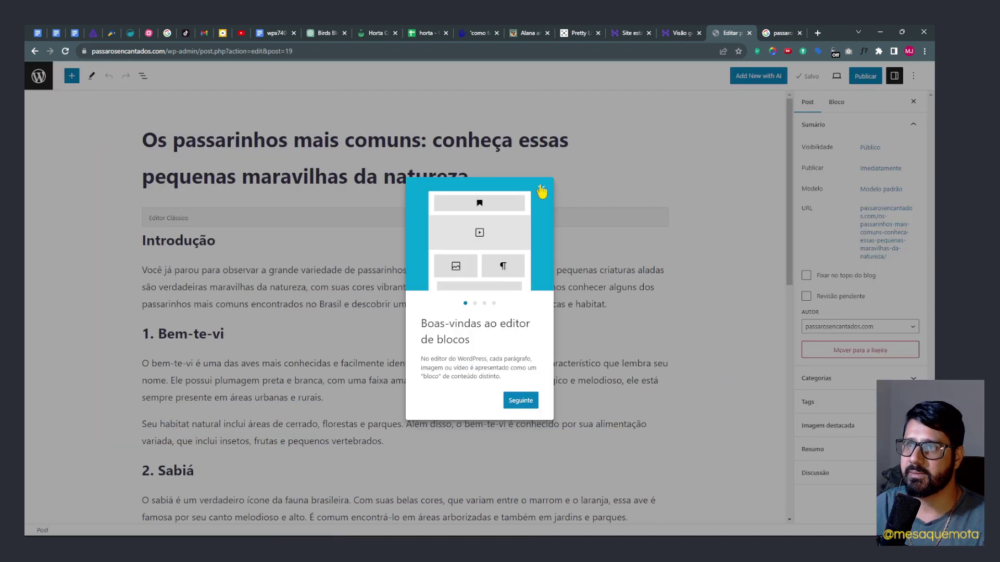
{"action": "left_click", "coordinate": [246, 231]}
{"action": "scroll", "coordinate": [284, 252], "scroll_direction": "down", "scroll_amount": 5}
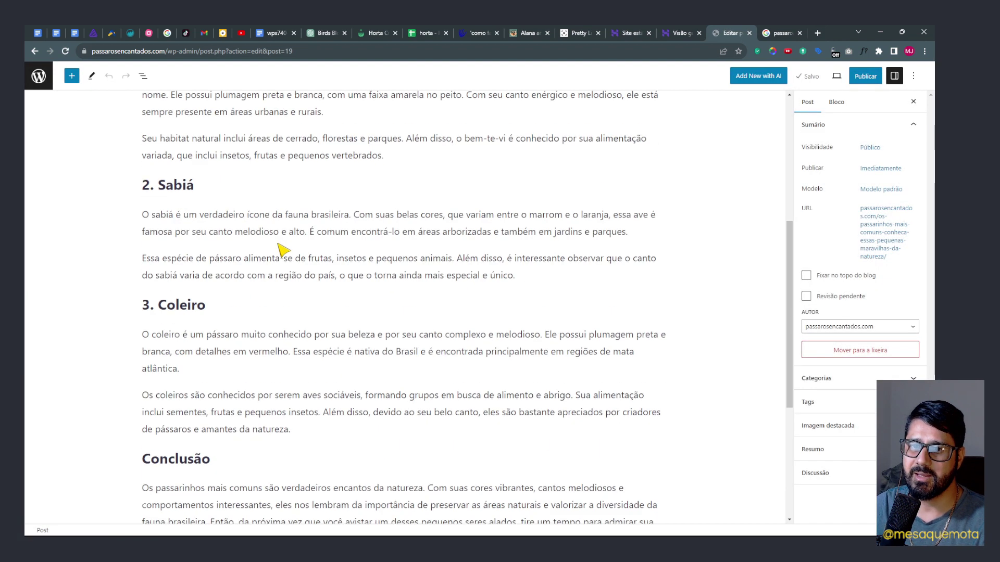
In the introduction, start a new paragraph at "Neste artigo" and bold the phrase "cores vibrantes e belos cantos".
{"action": "scroll", "coordinate": [284, 252], "scroll_direction": "down", "scroll_amount": 5}
{"action": "scroll", "coordinate": [288, 250], "scroll_direction": "up", "scroll_amount": 10}
{"action": "scroll", "coordinate": [290, 245], "scroll_direction": "down", "scroll_amount": 2}
{"action": "left_click", "coordinate": [256, 209]}
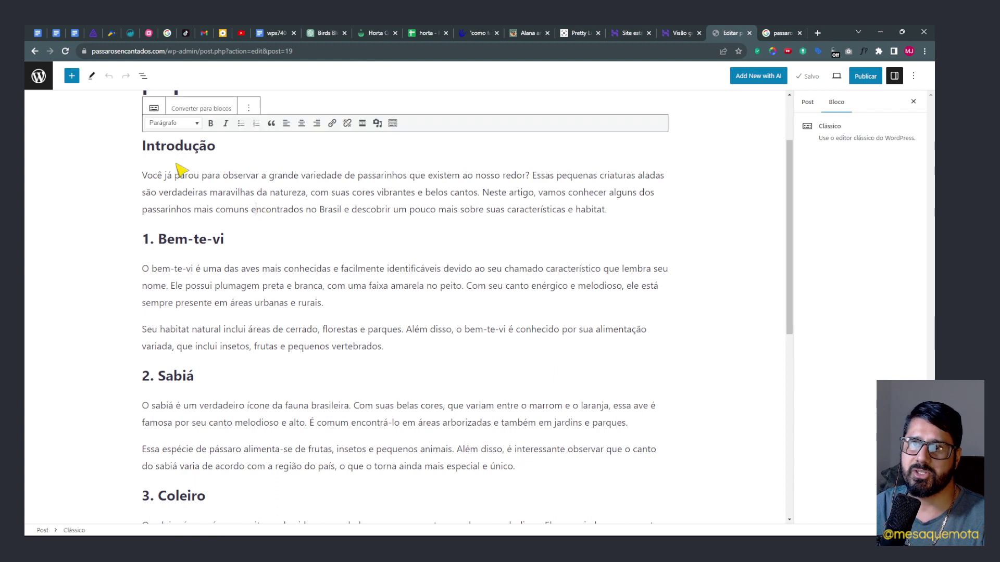
{"action": "left_click", "coordinate": [482, 193]}
{"action": "key", "text": "Return"}
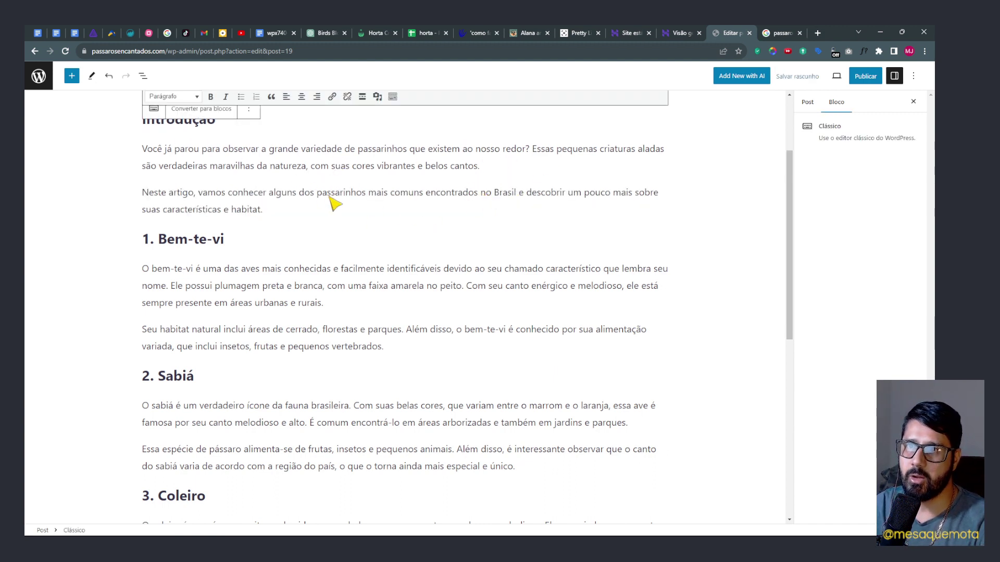
{"action": "left_click_drag", "start_coordinate": [350, 165], "coordinate": [478, 167]}
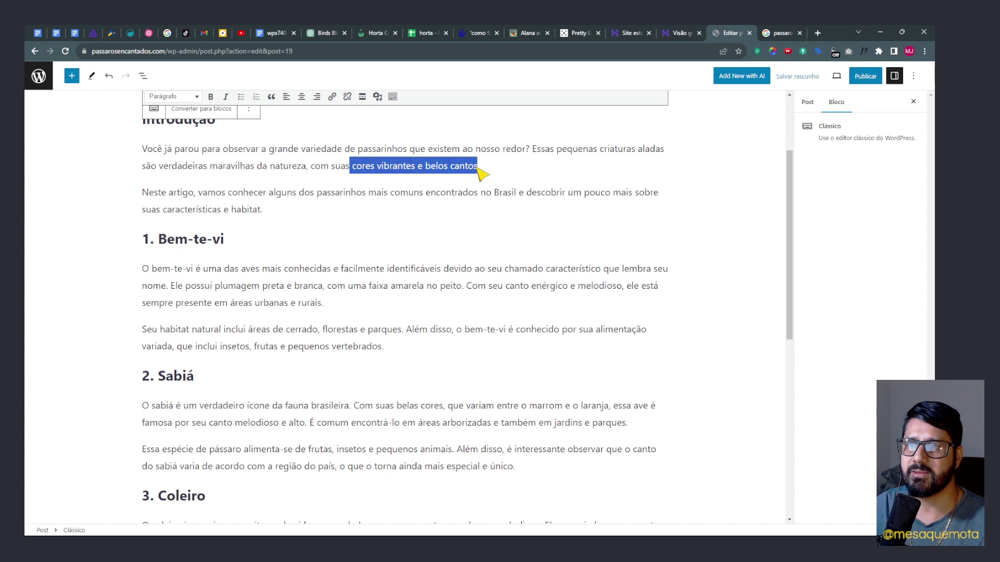
{"action": "key", "text": "ctrl+b"}
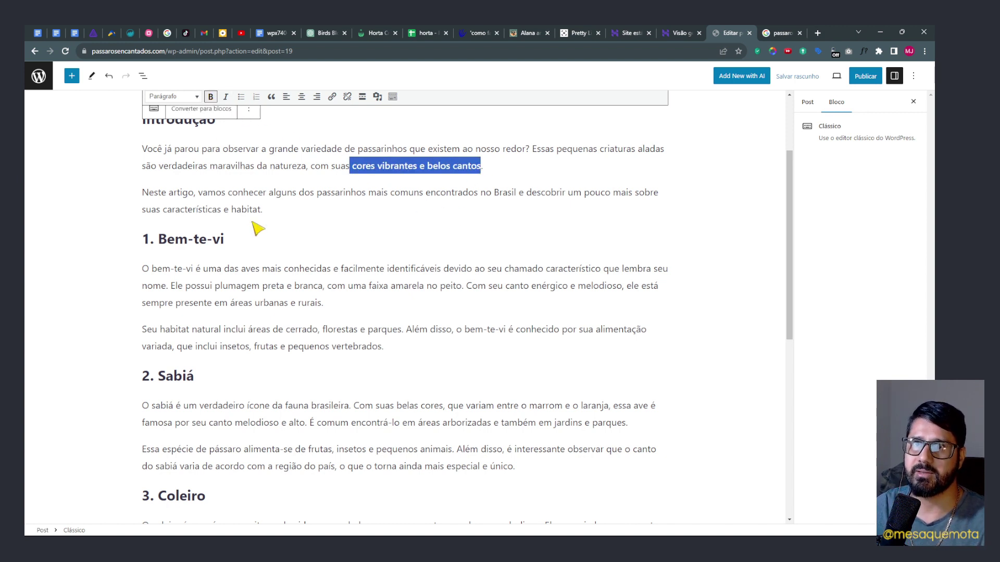
Convert the article's classic block into individual blocks and look over the converted text.
{"action": "scroll", "coordinate": [256, 222], "scroll_direction": "up", "scroll_amount": 3}
{"action": "left_click", "coordinate": [242, 271]}
{"action": "left_click", "coordinate": [208, 193]}
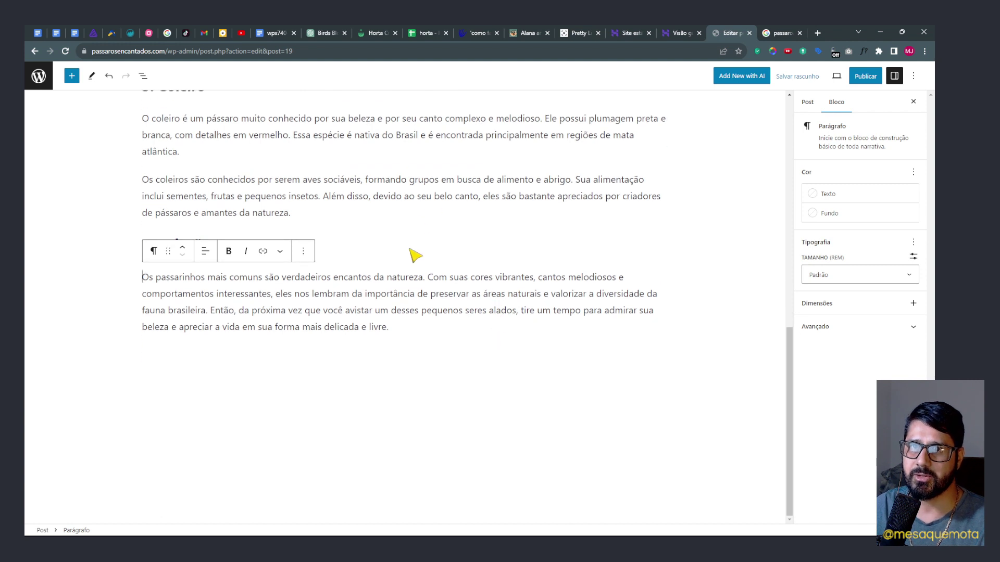
{"action": "scroll", "coordinate": [346, 282], "scroll_direction": "up", "scroll_amount": 10}
{"action": "scroll", "coordinate": [357, 298], "scroll_direction": "down", "scroll_amount": 5}
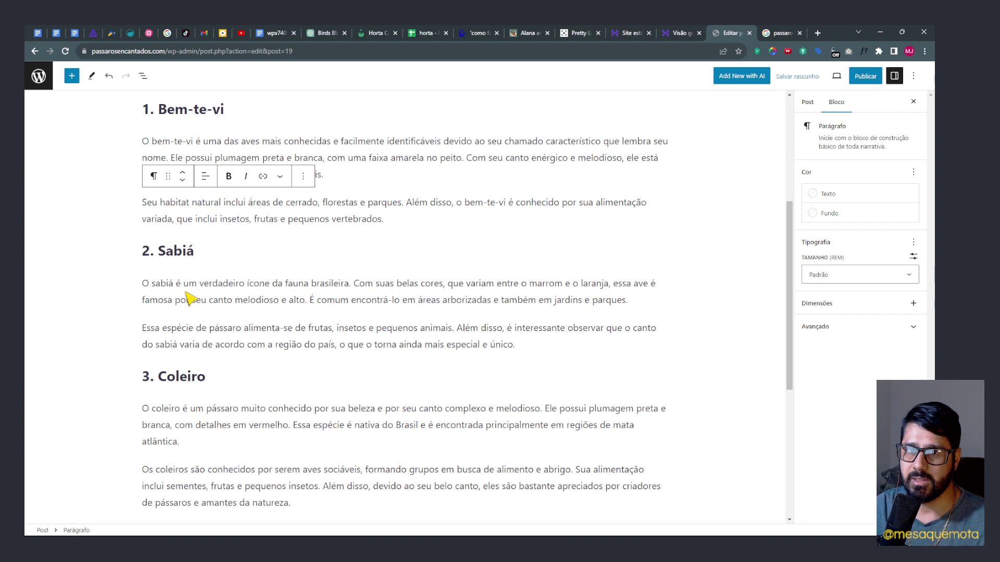
{"action": "scroll", "coordinate": [246, 350], "scroll_direction": "down", "scroll_amount": 7}
{"action": "scroll", "coordinate": [578, 207], "scroll_direction": "up", "scroll_amount": 12}
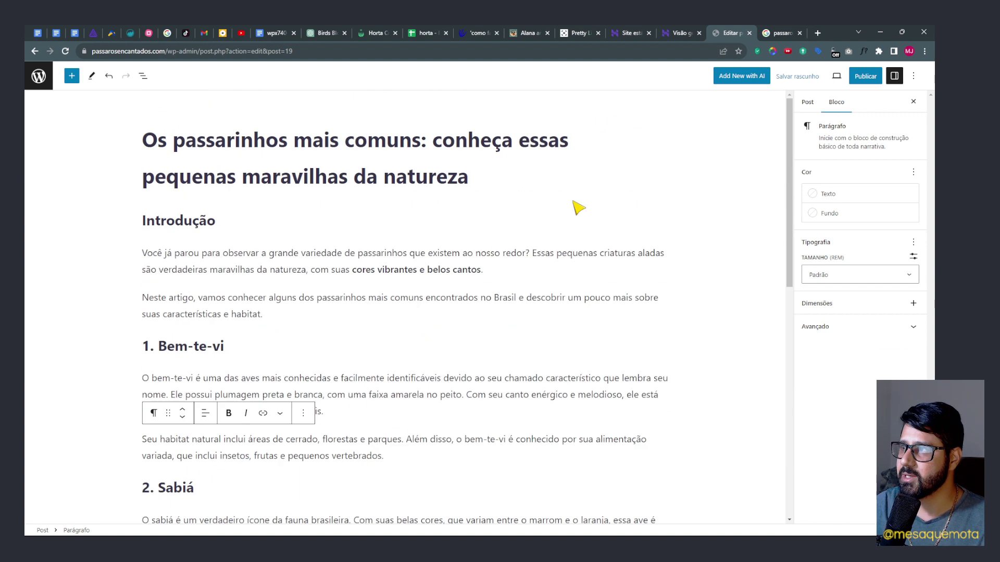
Review the post's category, tags, featured image, excerpt and discussion settings.
{"action": "left_click", "coordinate": [806, 102]}
{"action": "left_click", "coordinate": [820, 379]}
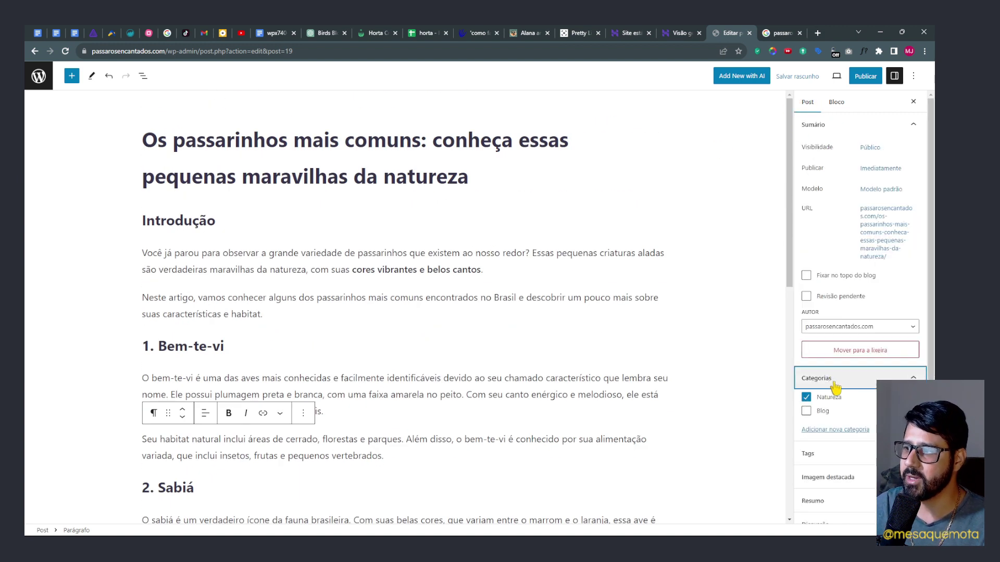
{"action": "left_click", "coordinate": [833, 441]}
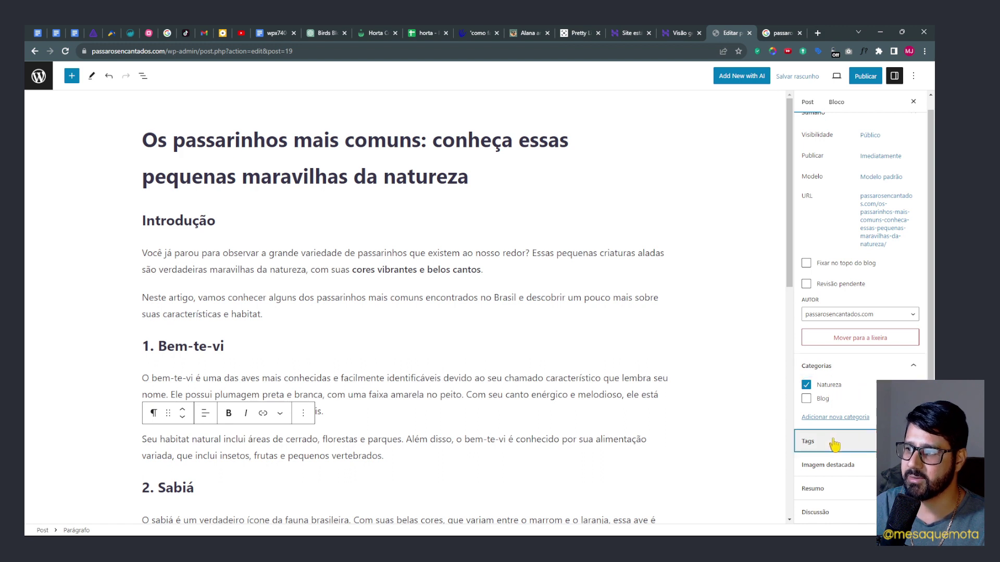
{"action": "left_click", "coordinate": [836, 467]}
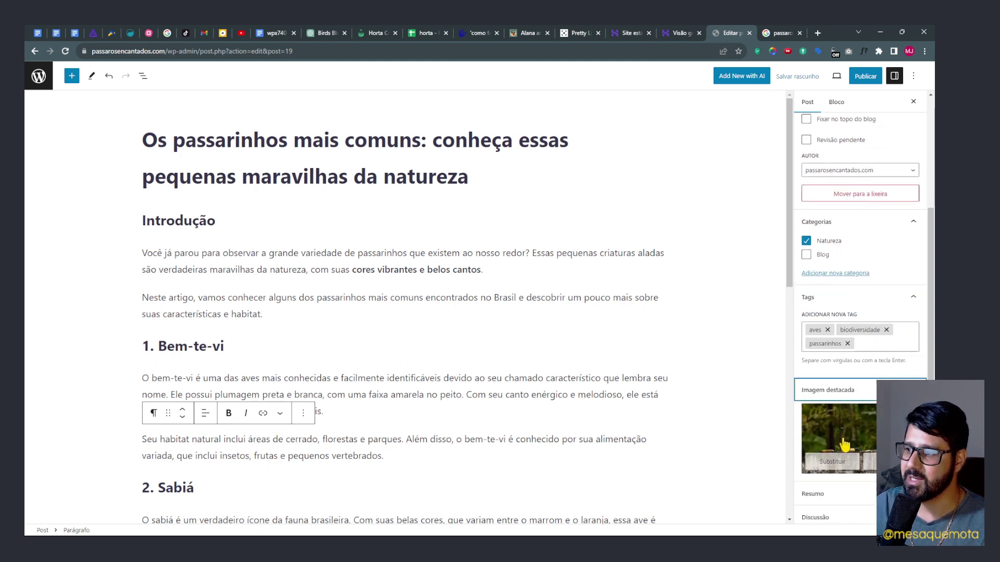
{"action": "left_click", "coordinate": [842, 489]}
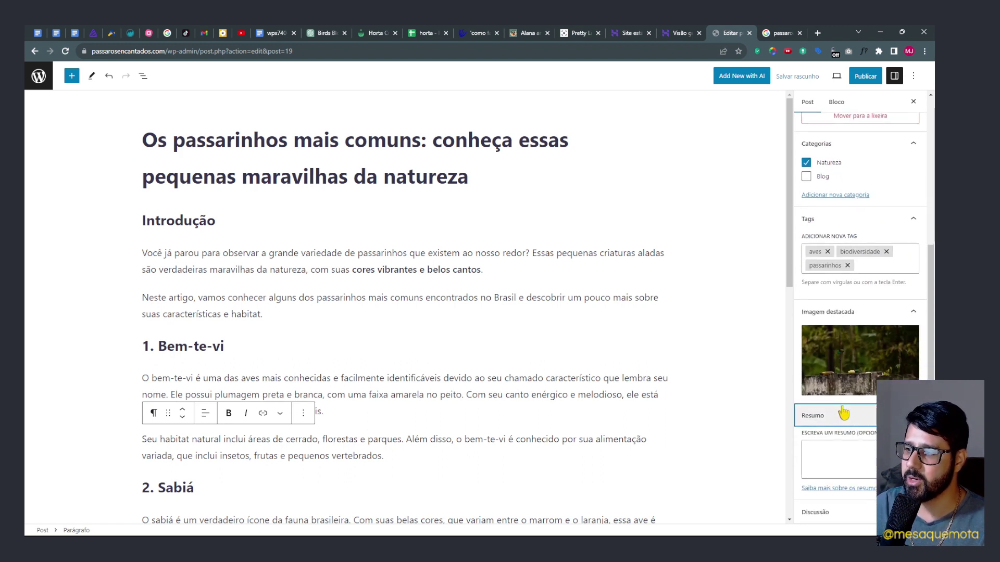
{"action": "left_click", "coordinate": [839, 513]}
{"action": "scroll", "coordinate": [852, 447], "scroll_direction": "up", "scroll_amount": 5}
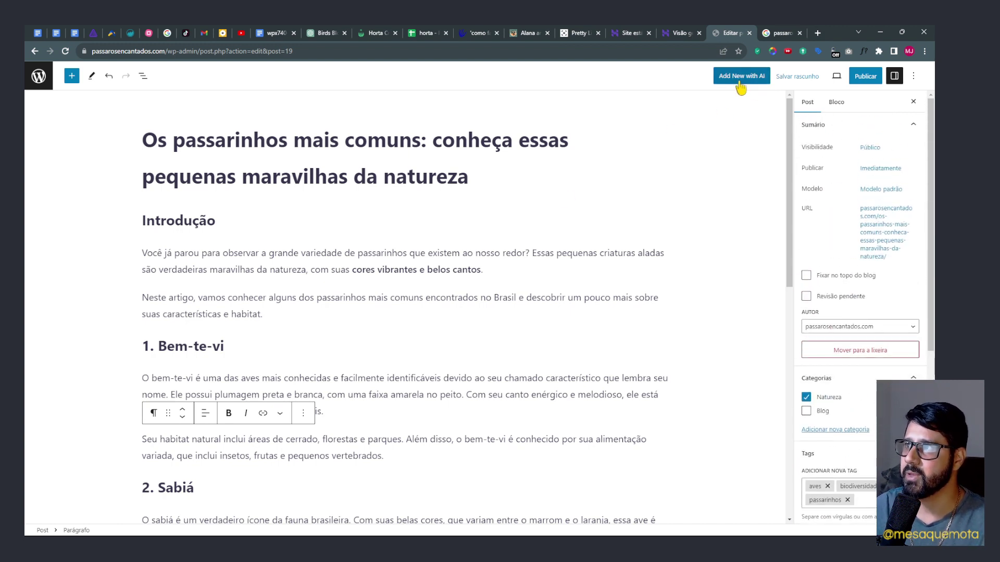
Save the draft and publish the post.
{"action": "left_click", "coordinate": [805, 79]}
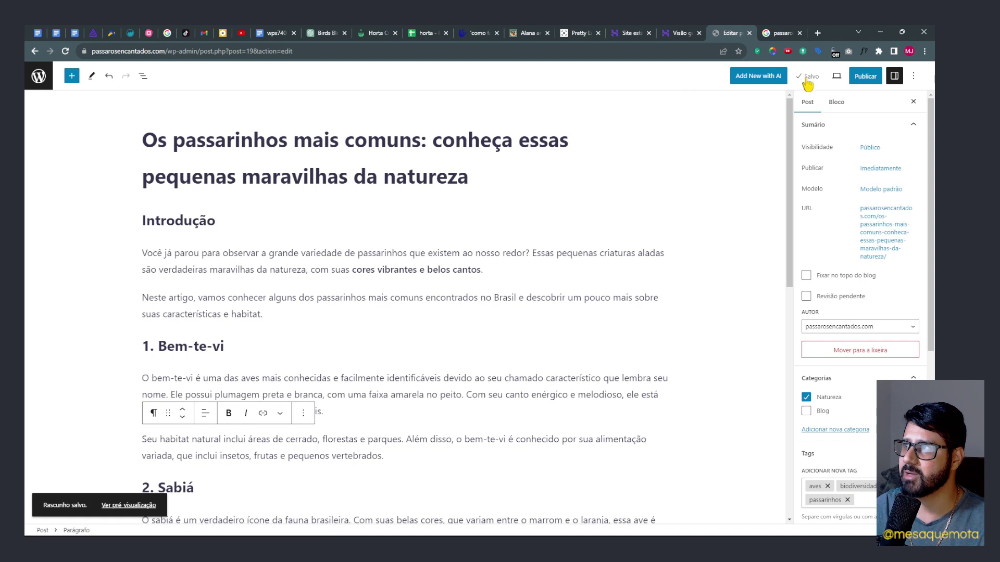
{"action": "left_click", "coordinate": [859, 83]}
{"action": "left_click", "coordinate": [855, 78]}
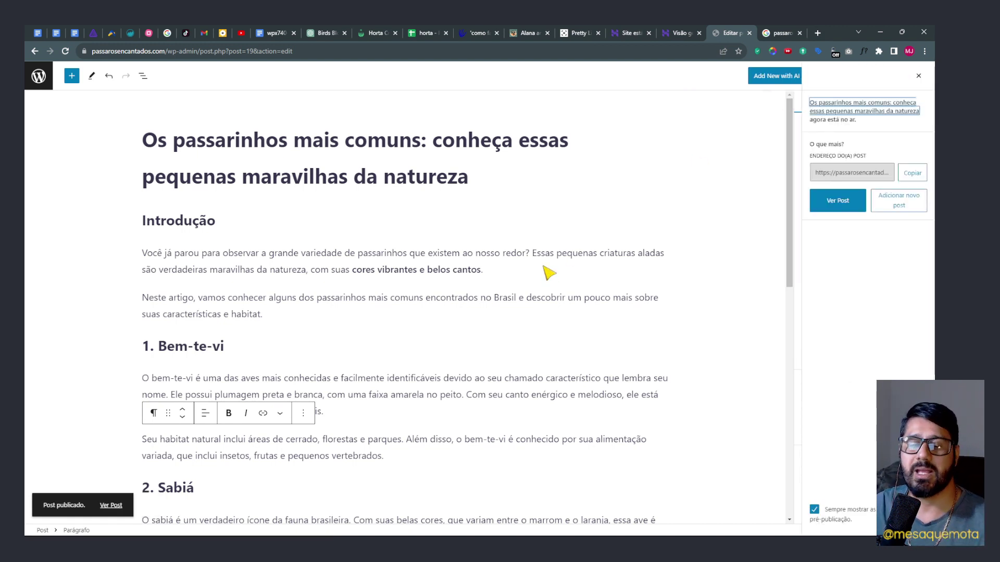
View the published post on the site and check its title, image and sections, then return to the blog's home page.
{"action": "left_click", "coordinate": [113, 513]}
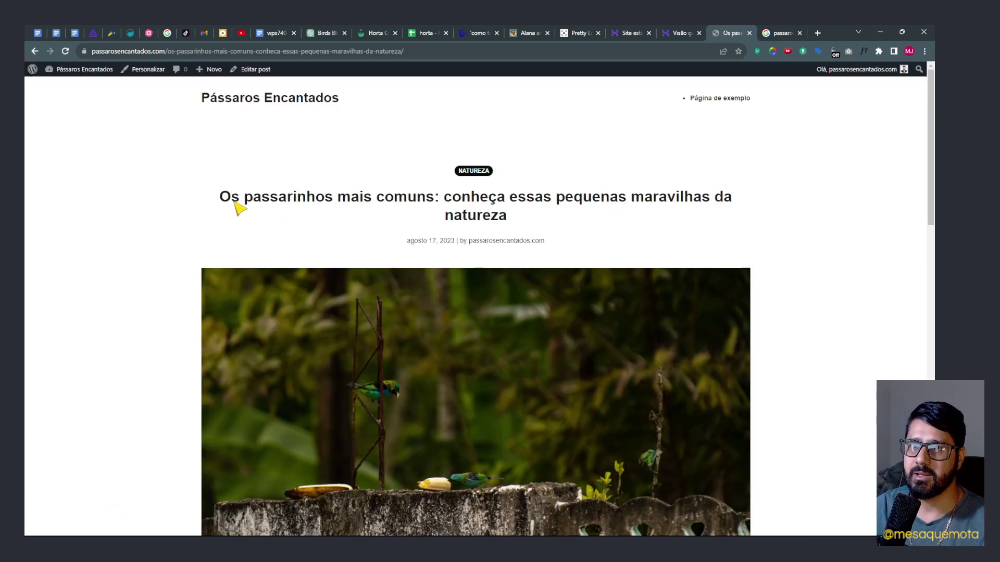
{"action": "left_click_drag", "start_coordinate": [236, 203], "coordinate": [818, 240]}
{"action": "left_click", "coordinate": [802, 260]}
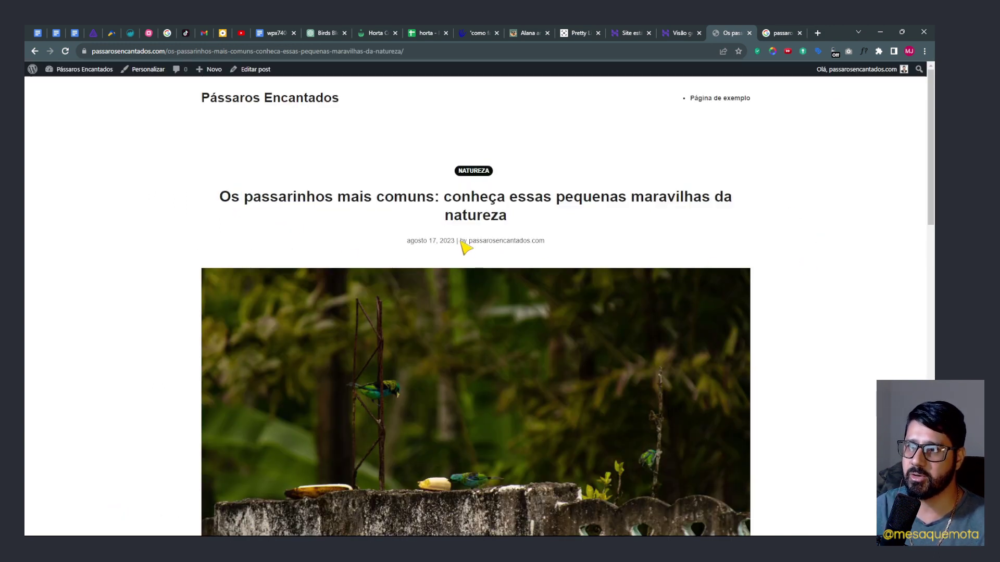
{"action": "scroll", "coordinate": [748, 290], "scroll_direction": "down", "scroll_amount": 6}
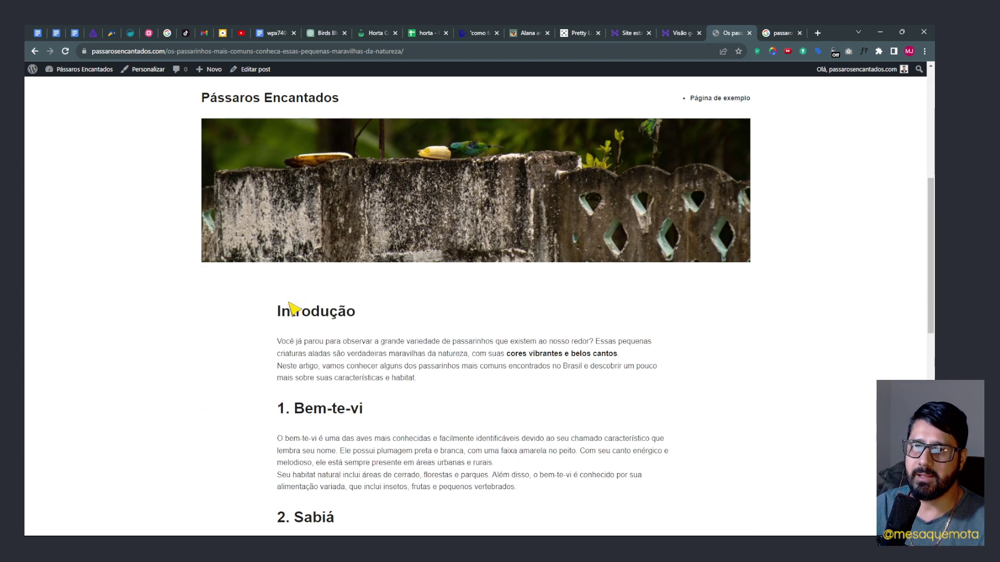
{"action": "double_click", "coordinate": [291, 308]}
{"action": "scroll", "coordinate": [390, 330], "scroll_direction": "down", "scroll_amount": 11}
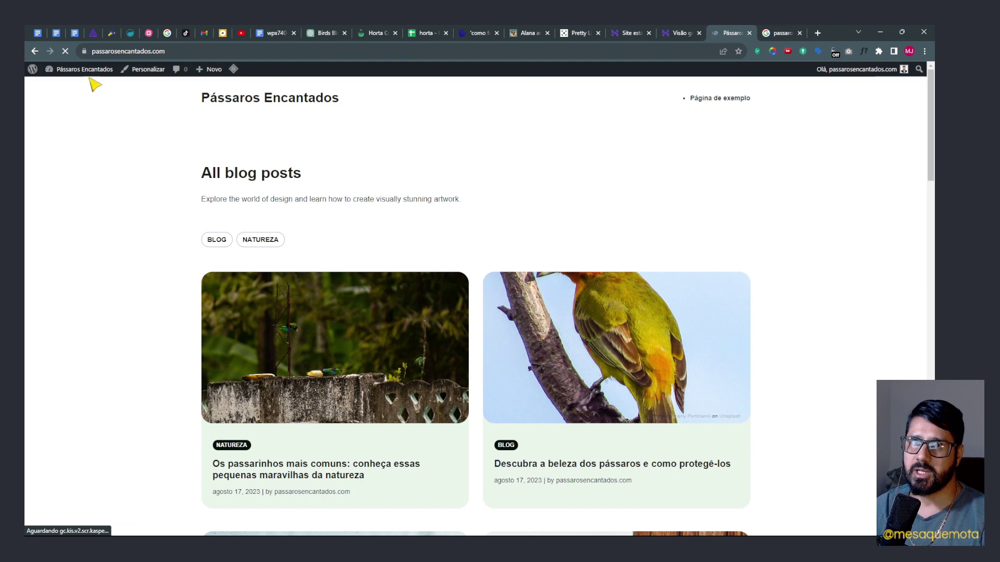
Go to the WordPress dashboard and search the directory of new themes for "blocksy".
{"action": "left_click", "coordinate": [83, 74]}
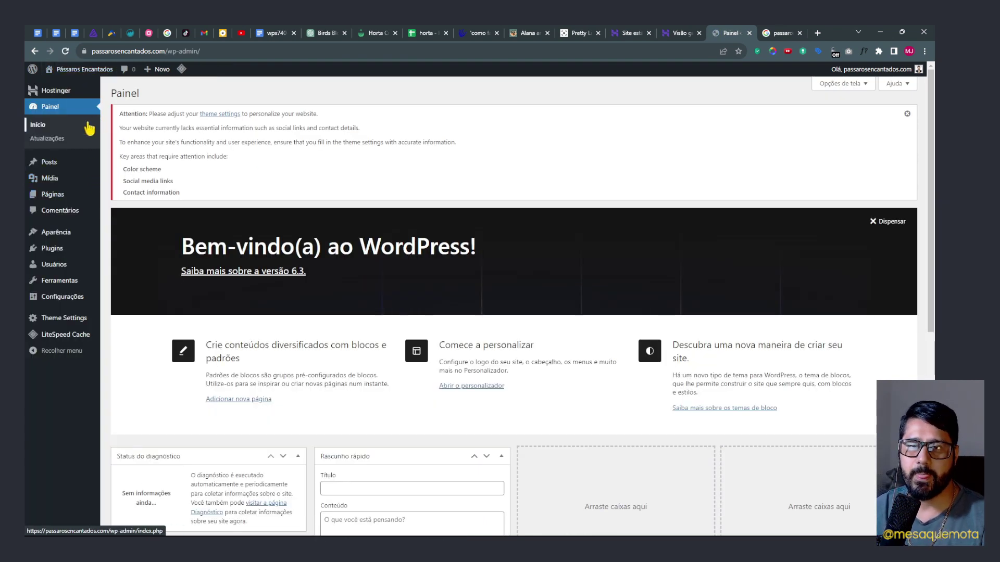
{"action": "mouse_move", "coordinate": [62, 237]}
{"action": "left_click", "coordinate": [117, 234]}
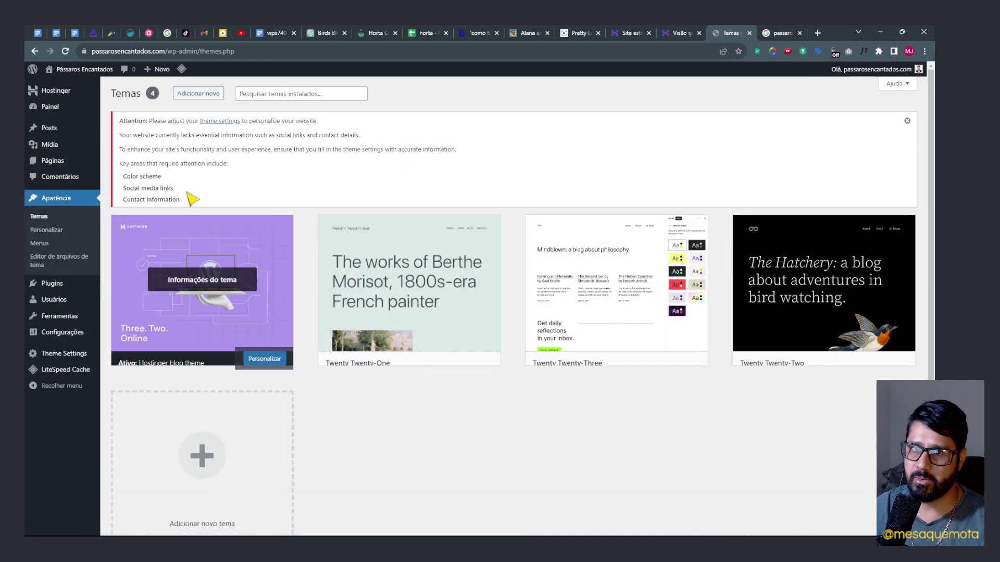
{"action": "left_click", "coordinate": [211, 94]}
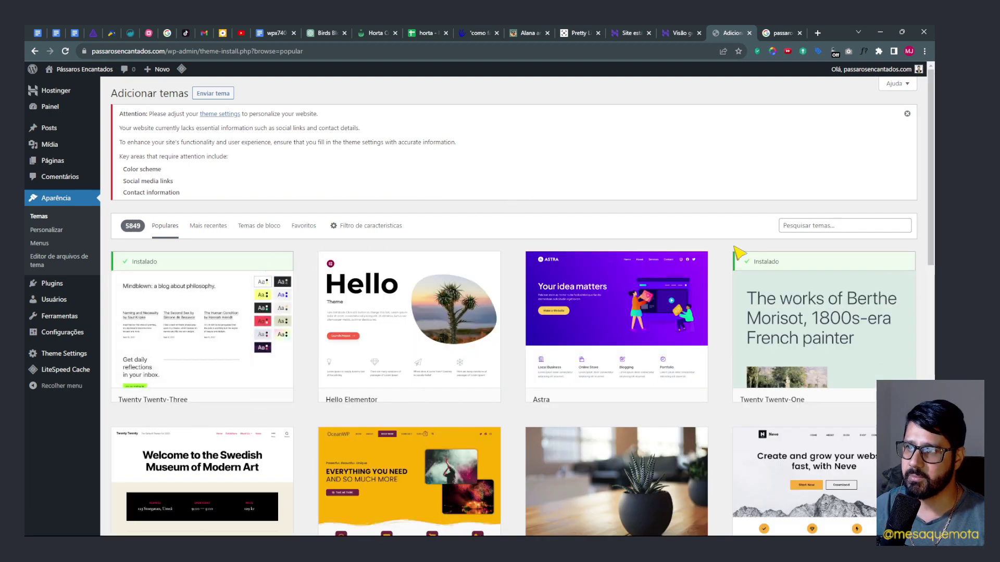
{"action": "left_click", "coordinate": [800, 225]}
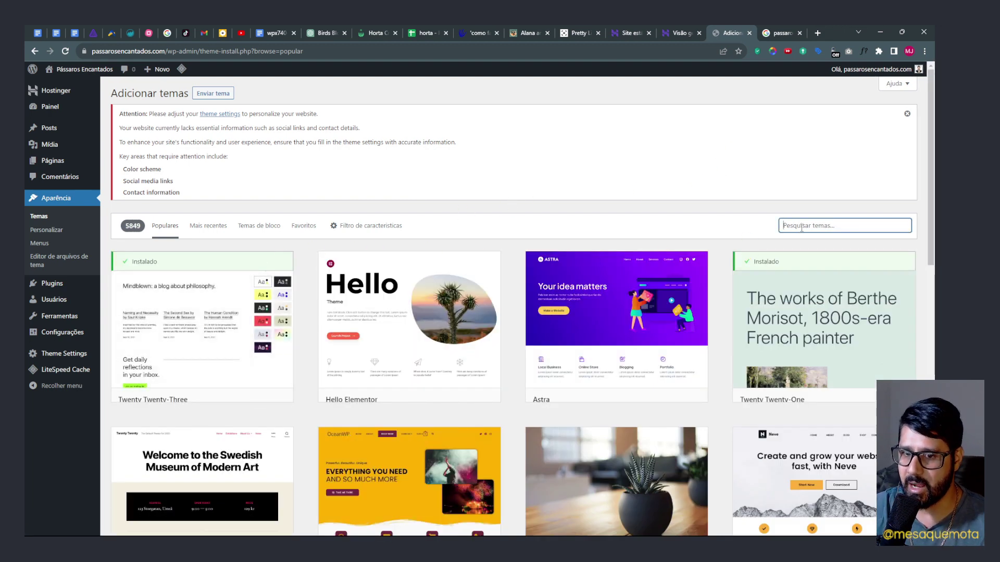
{"action": "type", "text": "blocksy"}
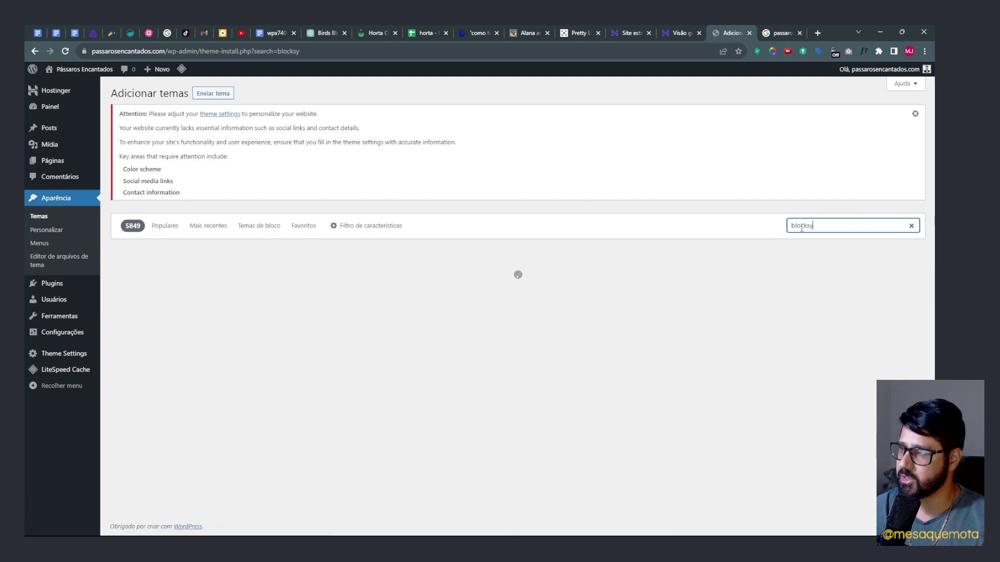
Install and activate the Blocksy theme and install its recommended Blocksy Companion plugin.
{"action": "left_click", "coordinate": [240, 397]}
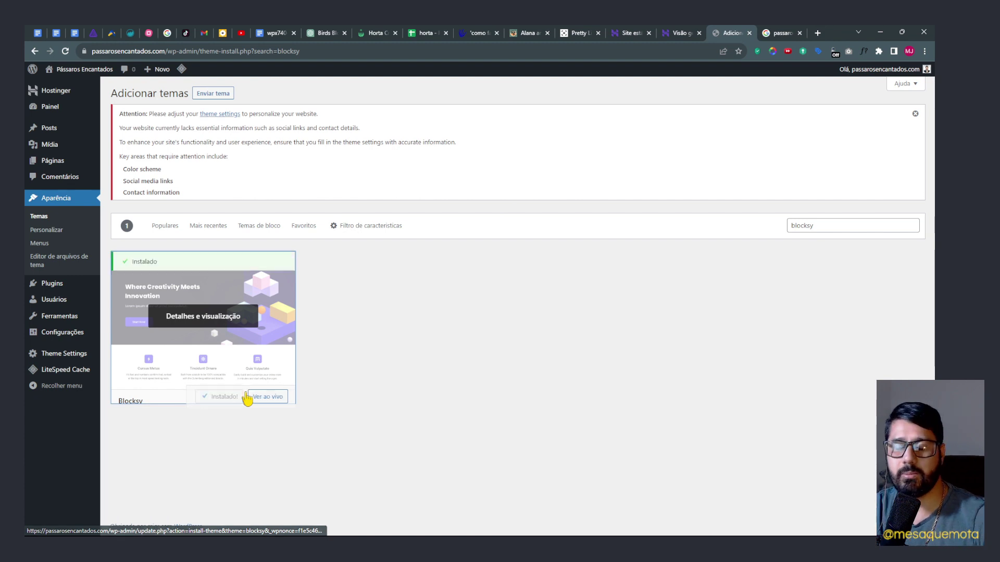
{"action": "left_click", "coordinate": [230, 397]}
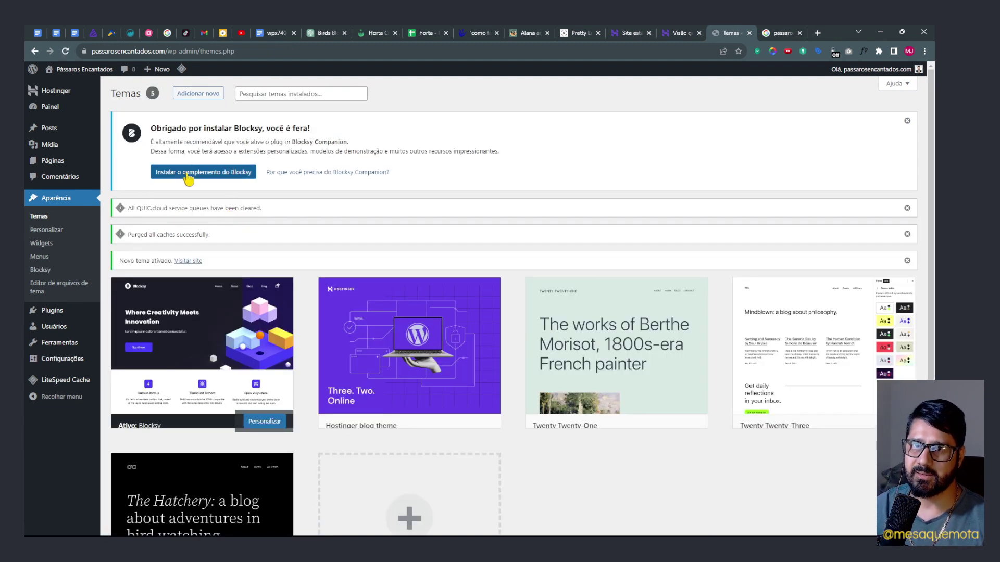
{"action": "left_click", "coordinate": [188, 174]}
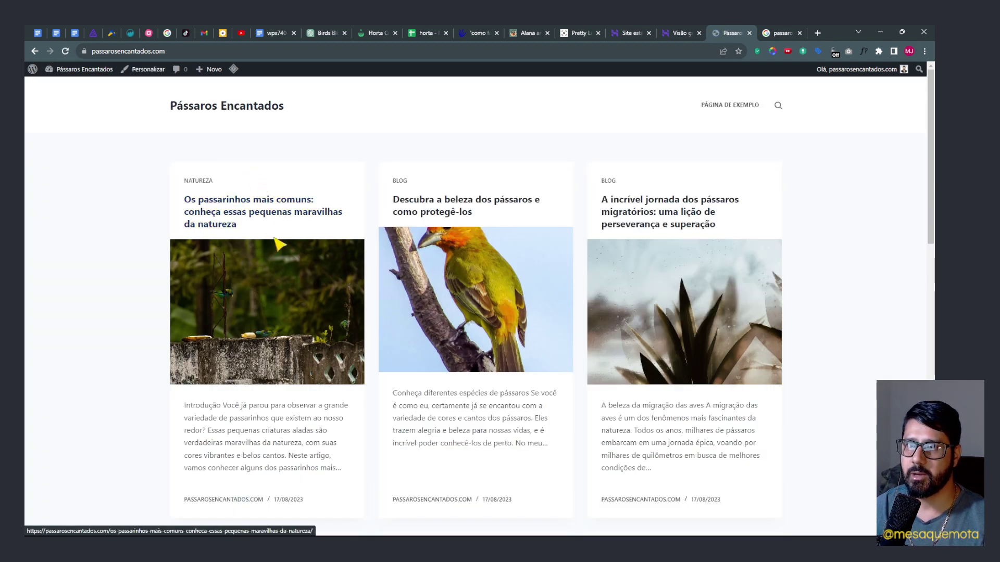
Check how the second and third home page posts look in the new theme, and return to the home page.
{"action": "left_click", "coordinate": [479, 292]}
{"action": "key", "text": "alt+Left"}
{"action": "left_click", "coordinate": [706, 341]}
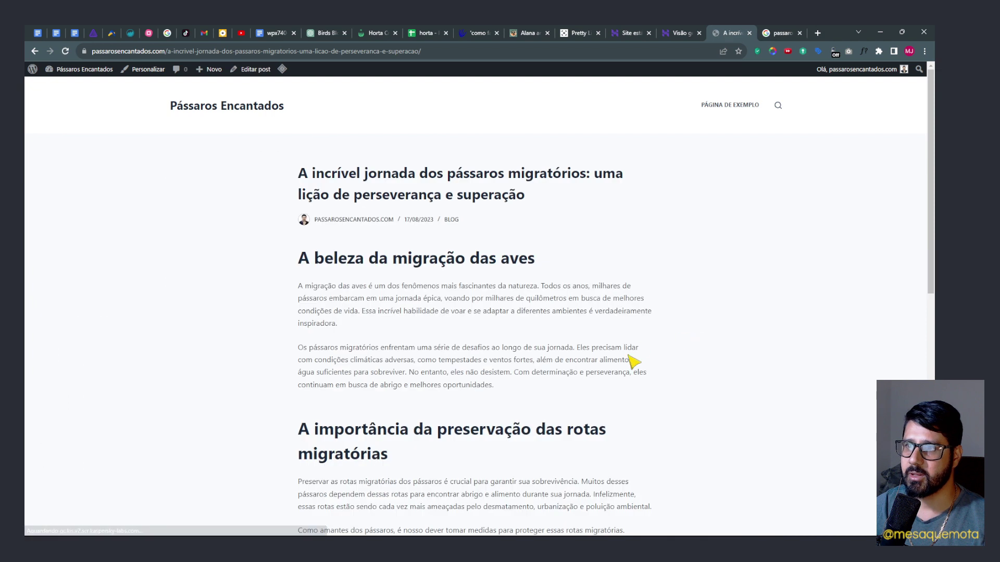
{"action": "left_click", "coordinate": [267, 106]}
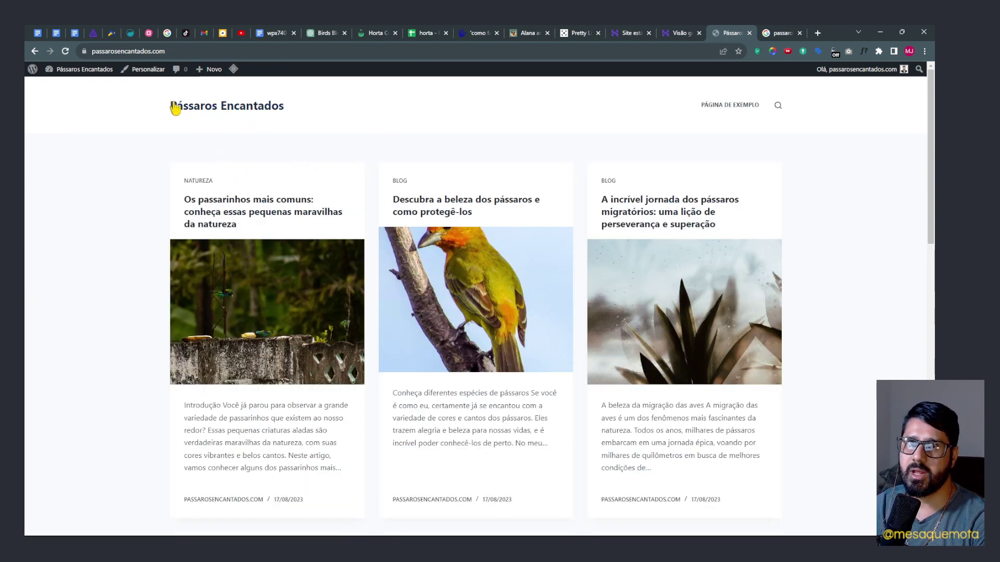
Customize the blog post cards by moving the featured image above the post metadata and title and hiding the excerpt.
{"action": "left_click", "coordinate": [139, 73]}
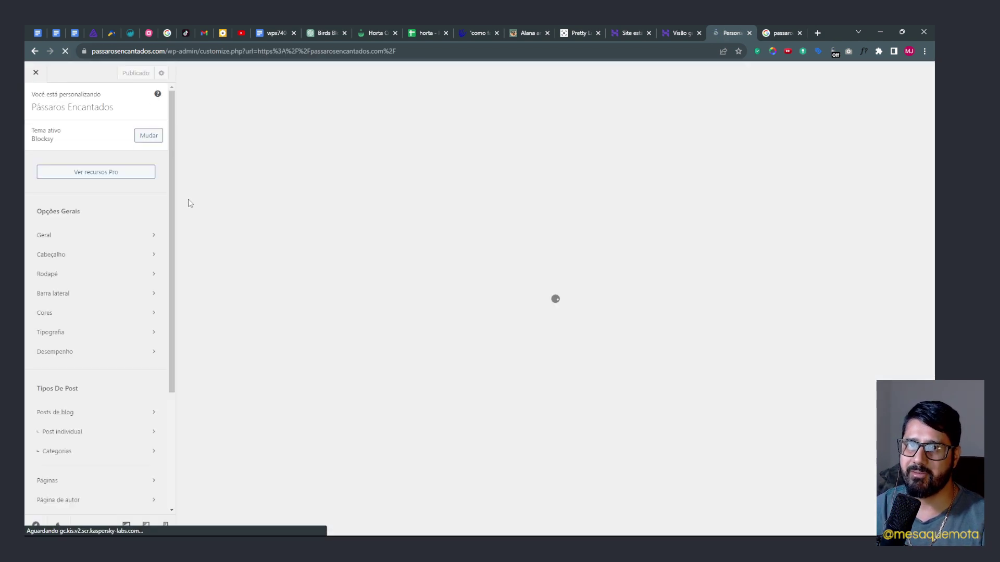
{"action": "scroll", "coordinate": [103, 379], "scroll_direction": "down", "scroll_amount": 2}
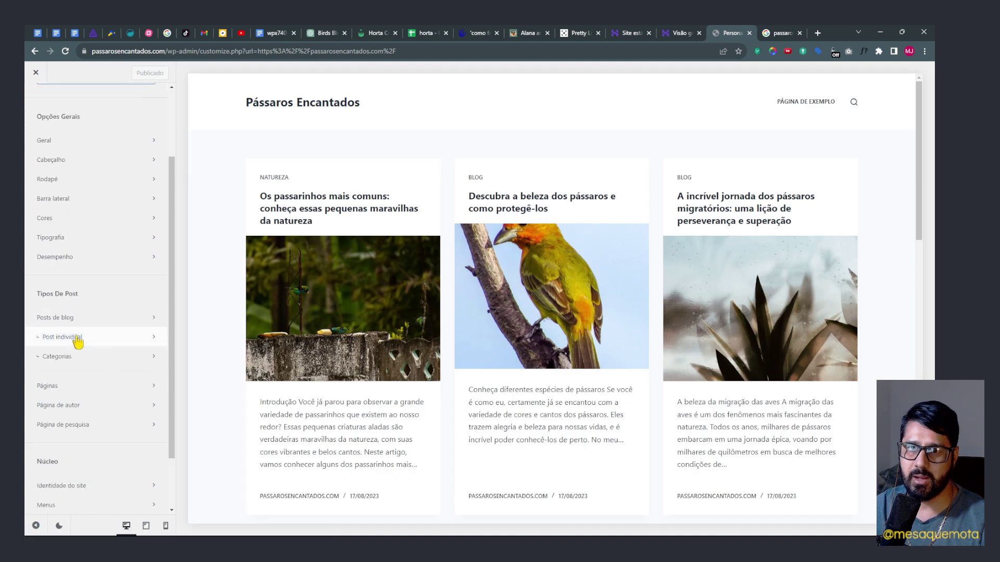
{"action": "left_click", "coordinate": [65, 322]}
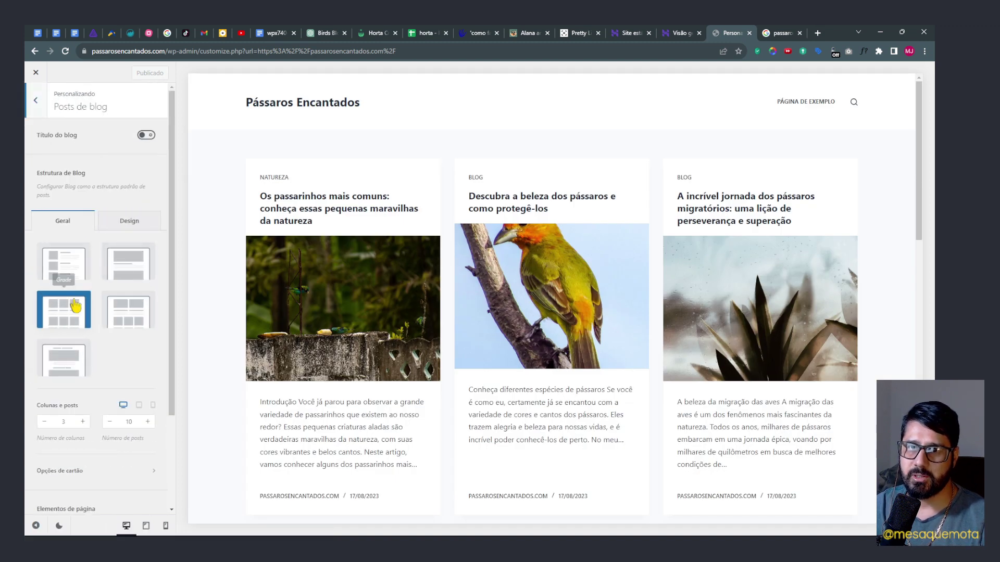
{"action": "scroll", "coordinate": [131, 378], "scroll_direction": "down", "scroll_amount": 2}
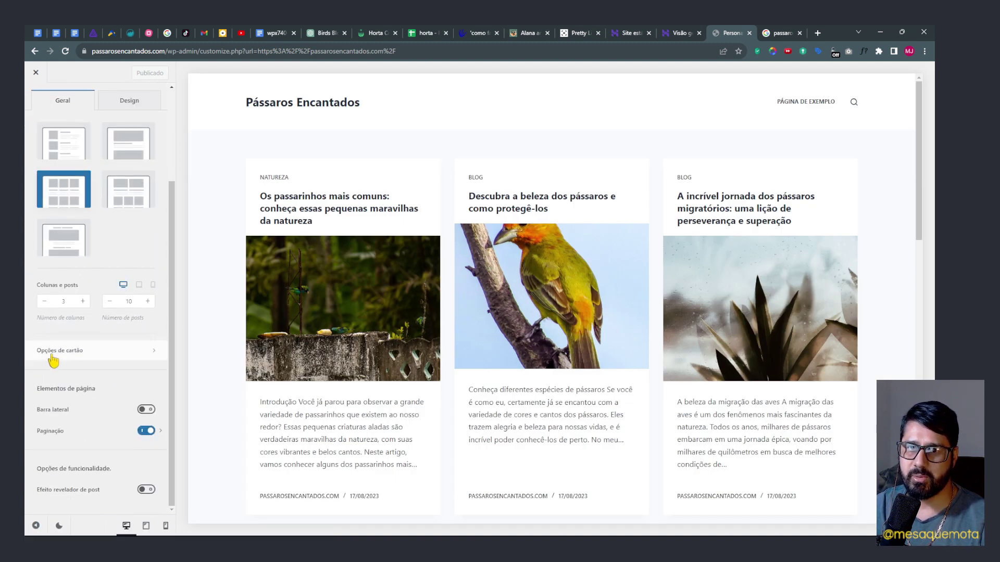
{"action": "left_click", "coordinate": [155, 357]}
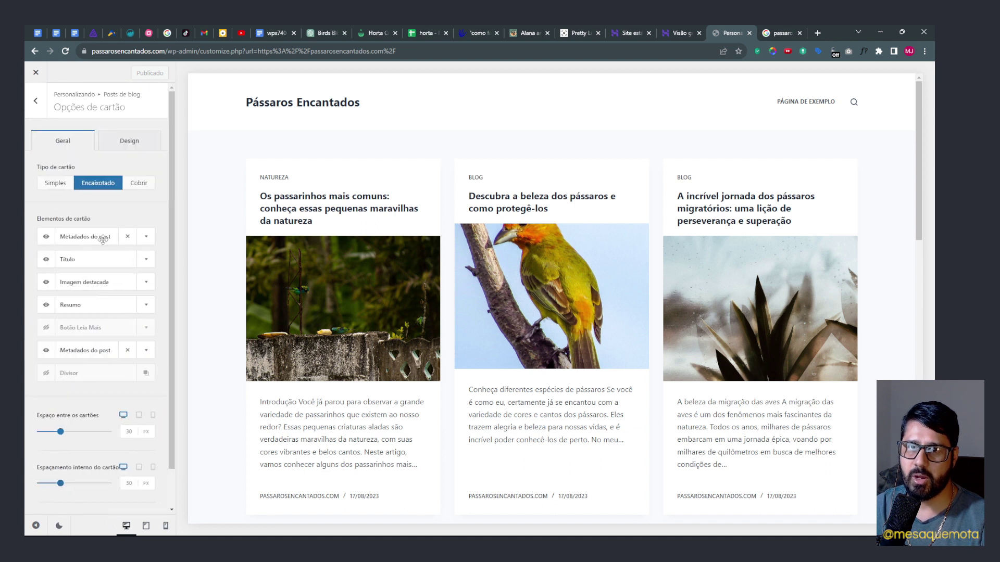
{"action": "left_click_drag", "start_coordinate": [85, 286], "coordinate": [85, 236]}
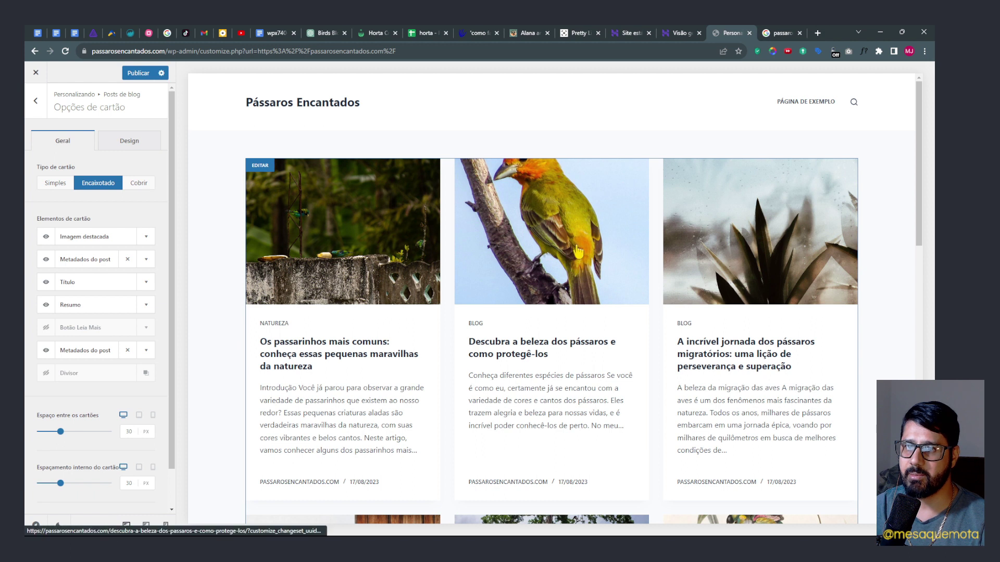
{"action": "left_click", "coordinate": [46, 304]}
{"action": "scroll", "coordinate": [263, 352], "scroll_direction": "down", "scroll_amount": 4}
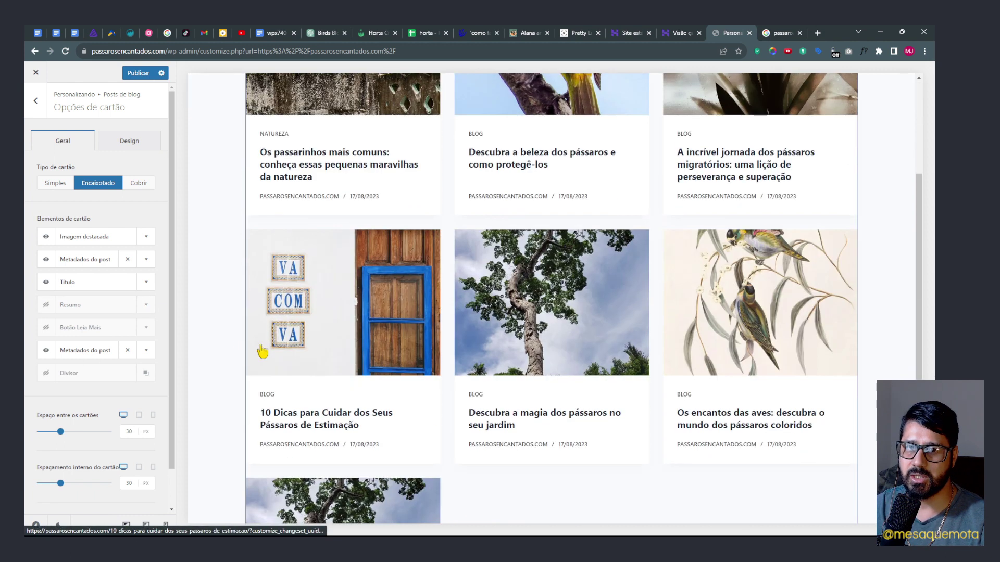
Publish the blog card changes and open the single post options at the post elements settings.
{"action": "left_click", "coordinate": [139, 73]}
{"action": "left_click", "coordinate": [77, 433]}
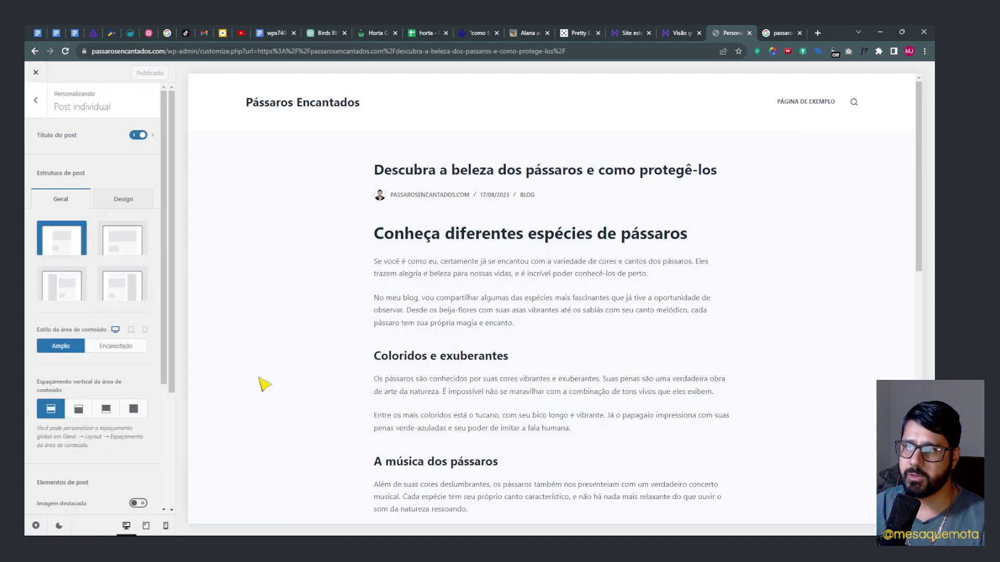
{"action": "scroll", "coordinate": [502, 401], "scroll_direction": "down", "scroll_amount": 6}
{"action": "scroll", "coordinate": [517, 386], "scroll_direction": "up", "scroll_amount": 5}
{"action": "scroll", "coordinate": [248, 307], "scroll_direction": "up", "scroll_amount": 2}
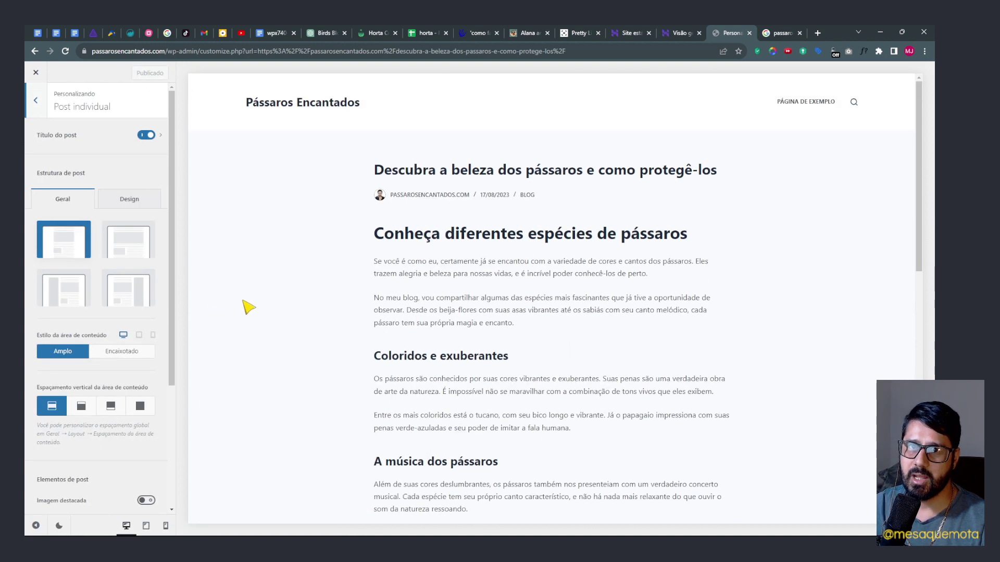
{"action": "scroll", "coordinate": [110, 298], "scroll_direction": "down", "scroll_amount": 3}
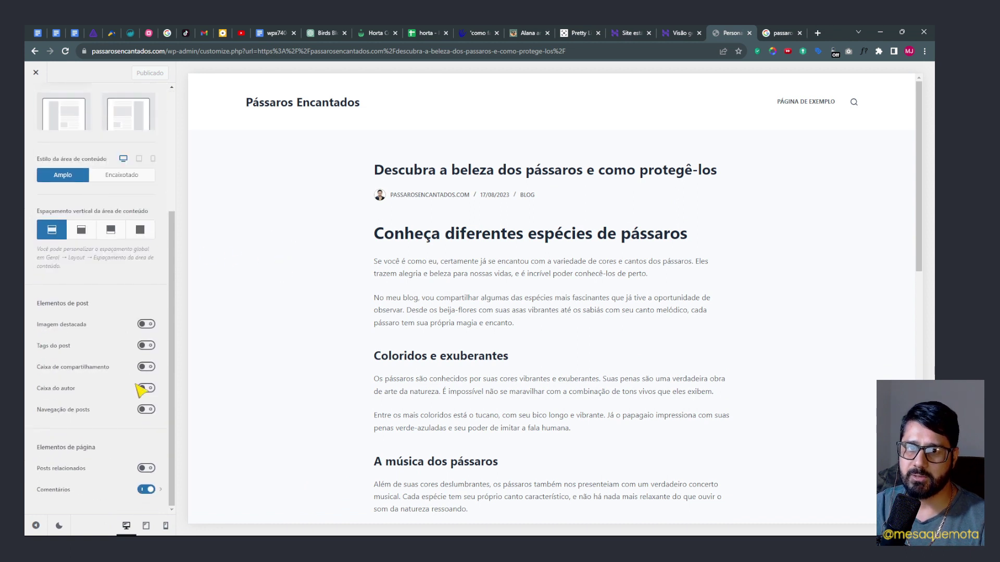
Enable the featured image, tags, share box, author box, post navigation and related posts for single posts, publish, and close the customizer.
{"action": "left_click", "coordinate": [147, 324]}
{"action": "left_click", "coordinate": [147, 345]}
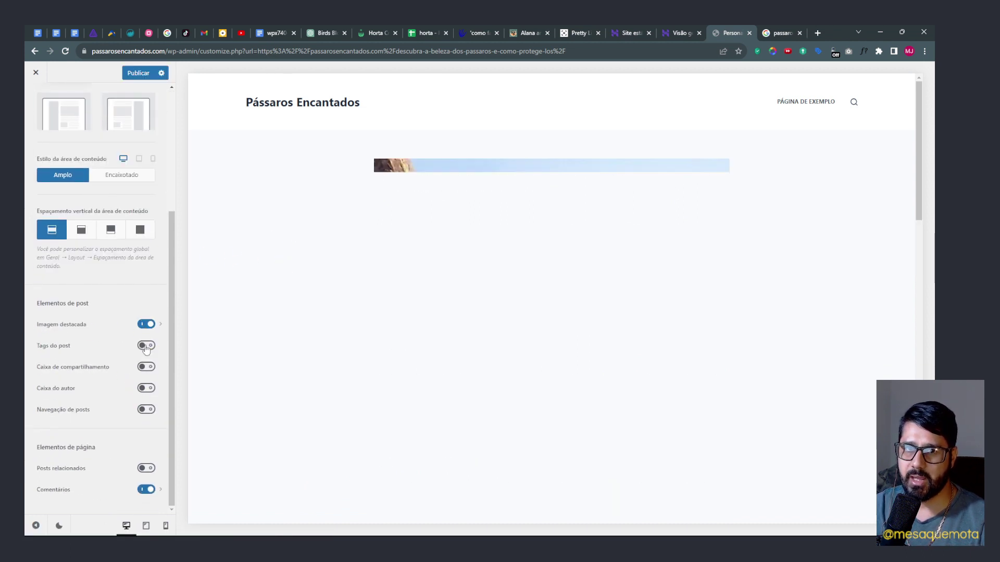
{"action": "left_click", "coordinate": [147, 366]}
{"action": "left_click", "coordinate": [146, 388]}
{"action": "left_click", "coordinate": [146, 409]}
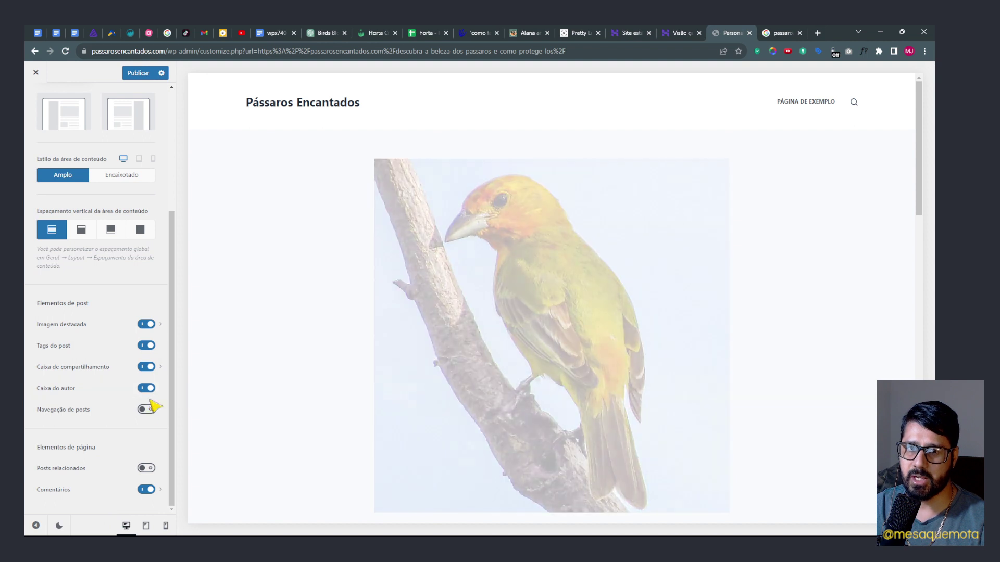
{"action": "left_click", "coordinate": [146, 468]}
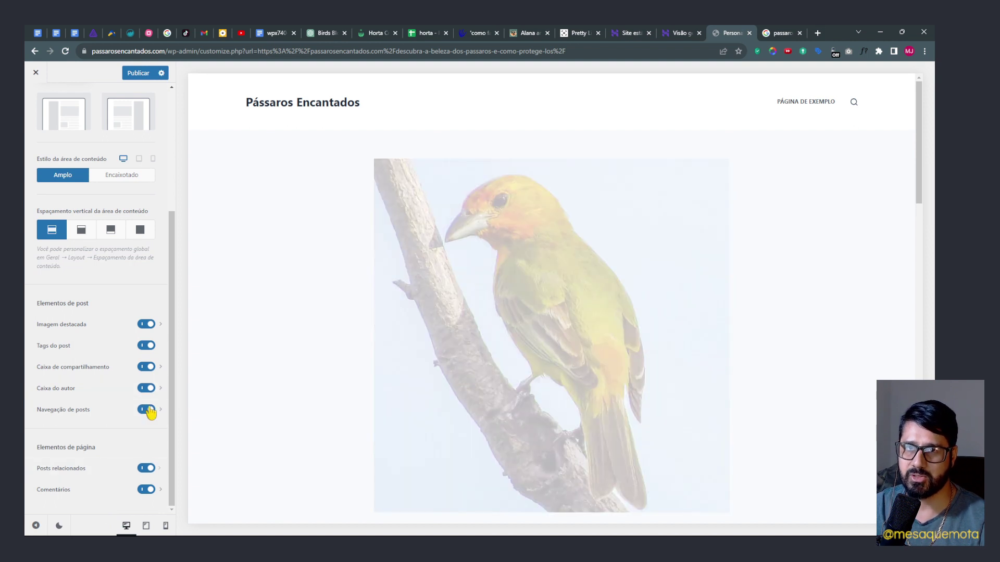
{"action": "left_click", "coordinate": [138, 73]}
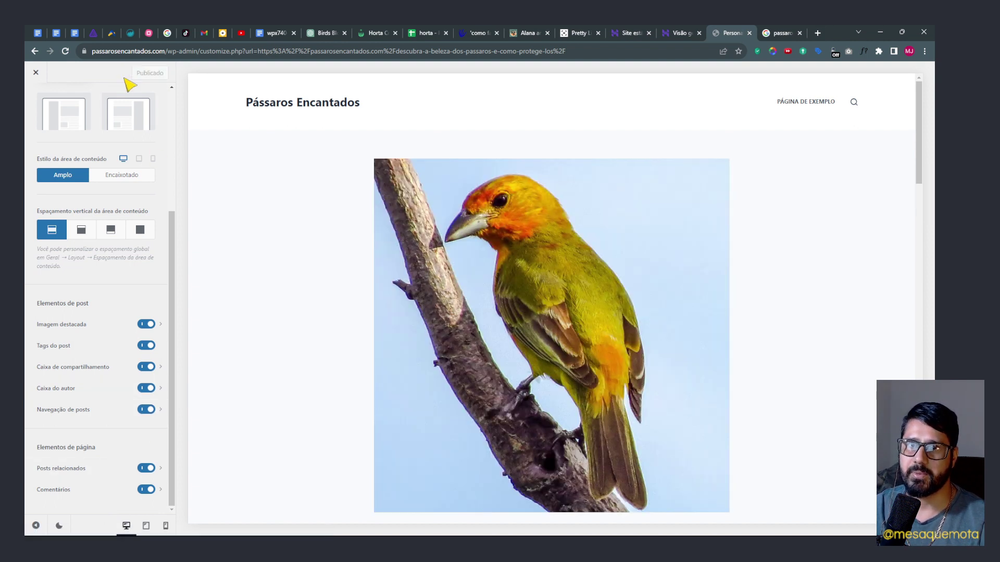
{"action": "left_click", "coordinate": [35, 73]}
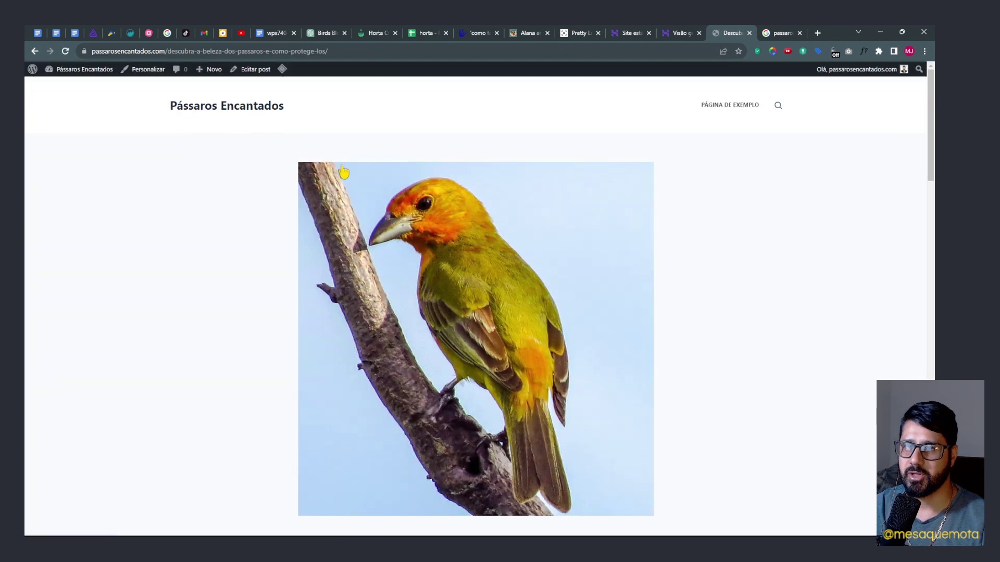
Check the share, author, navigation and related posts sections in the third home page post, and open the related post about garden birds.
{"action": "left_click", "coordinate": [240, 105]}
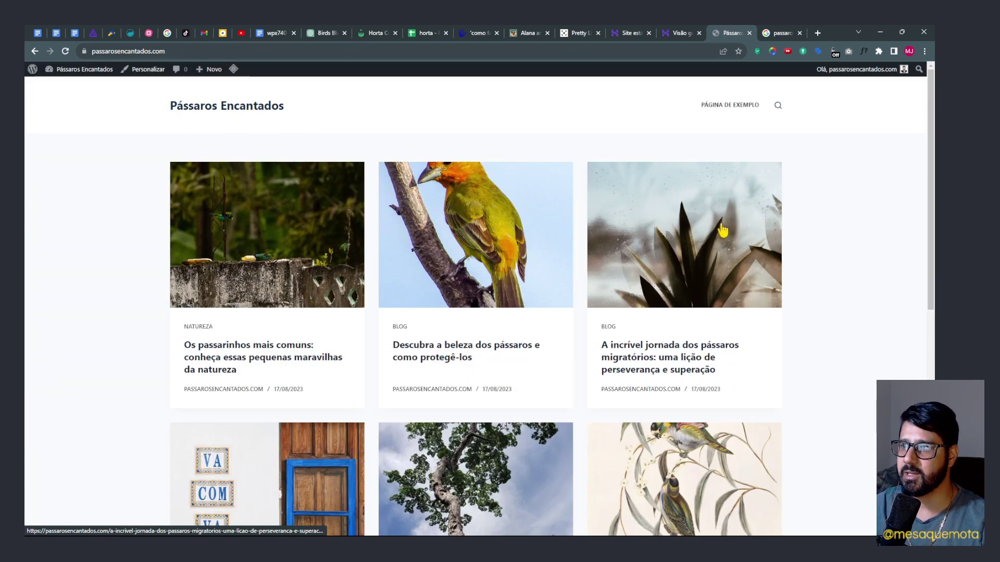
{"action": "left_click", "coordinate": [722, 230]}
{"action": "scroll", "coordinate": [671, 225], "scroll_direction": "down", "scroll_amount": 15}
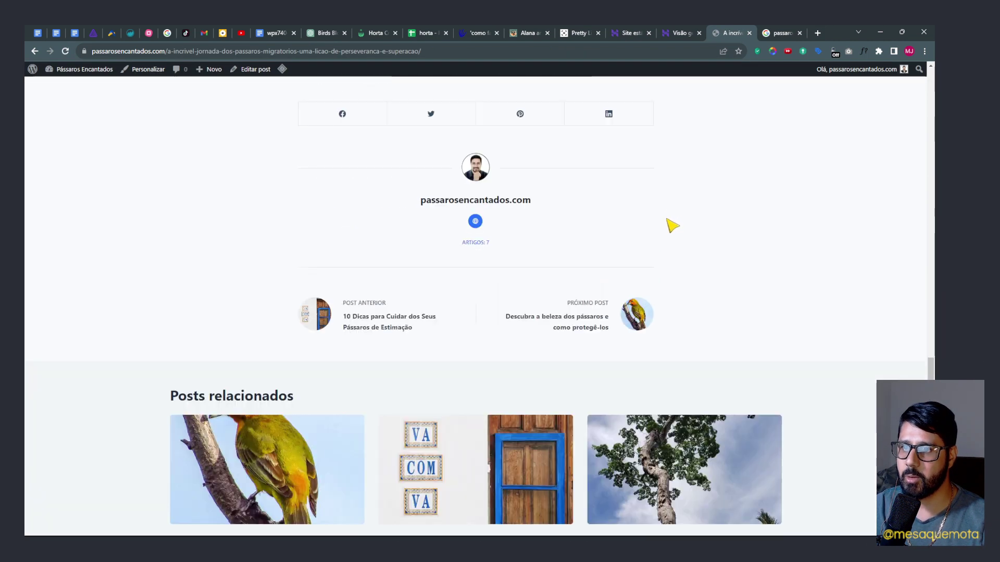
{"action": "scroll", "coordinate": [672, 225], "scroll_direction": "up", "scroll_amount": 6}
{"action": "scroll", "coordinate": [698, 203], "scroll_direction": "down", "scroll_amount": 9}
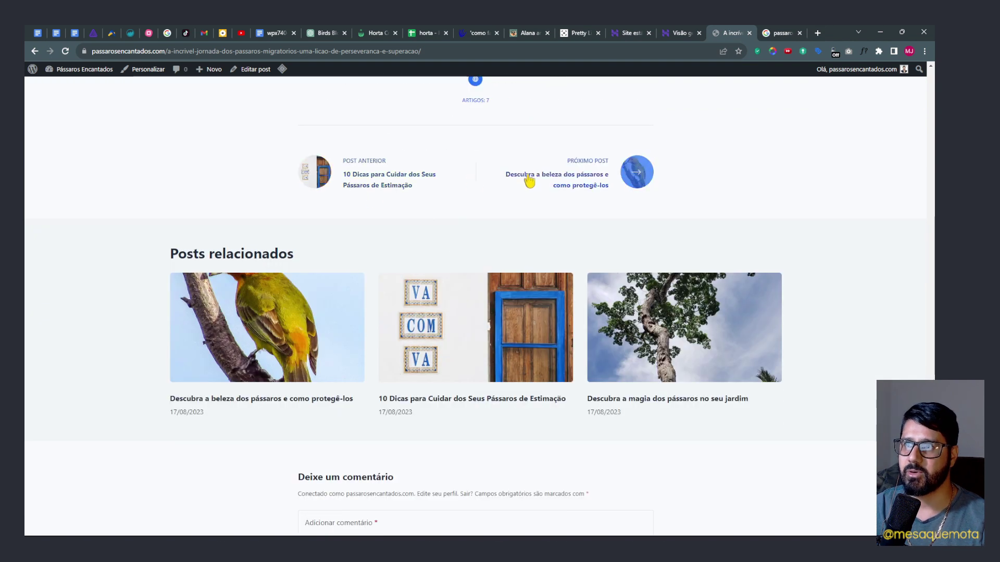
{"action": "left_click", "coordinate": [662, 373]}
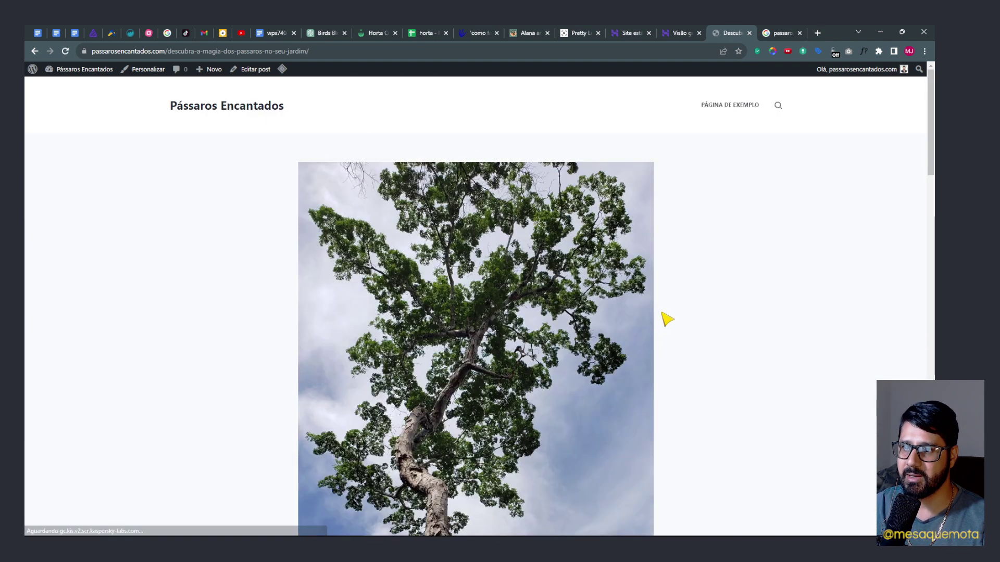
Search the plugin directory for "regenerate" from the WordPress dashboard, and install and activate Regenerate Thumbnails.
{"action": "left_click", "coordinate": [84, 72]}
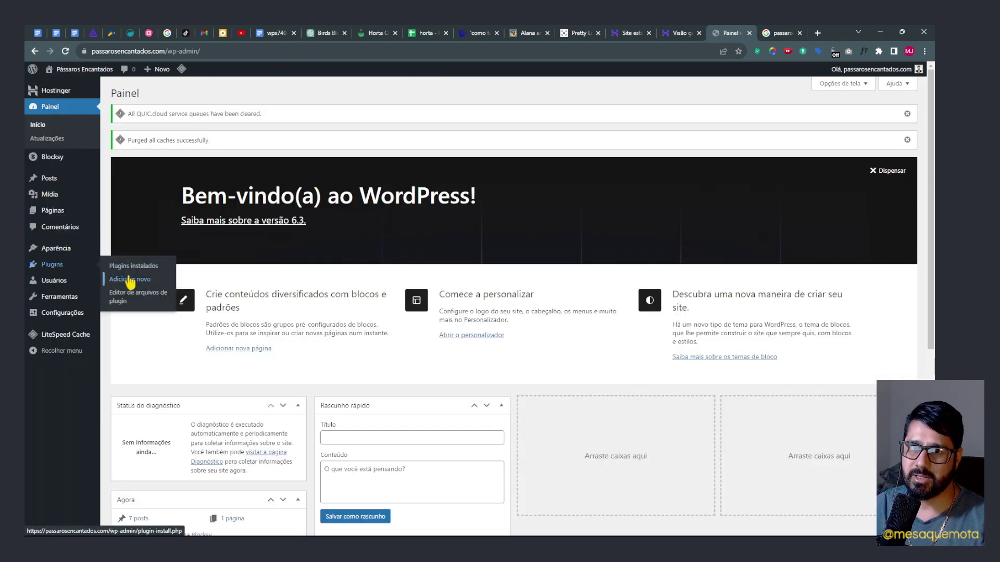
{"action": "left_click", "coordinate": [130, 280]}
{"action": "left_click", "coordinate": [839, 122]}
{"action": "type", "text": "regenerate"}
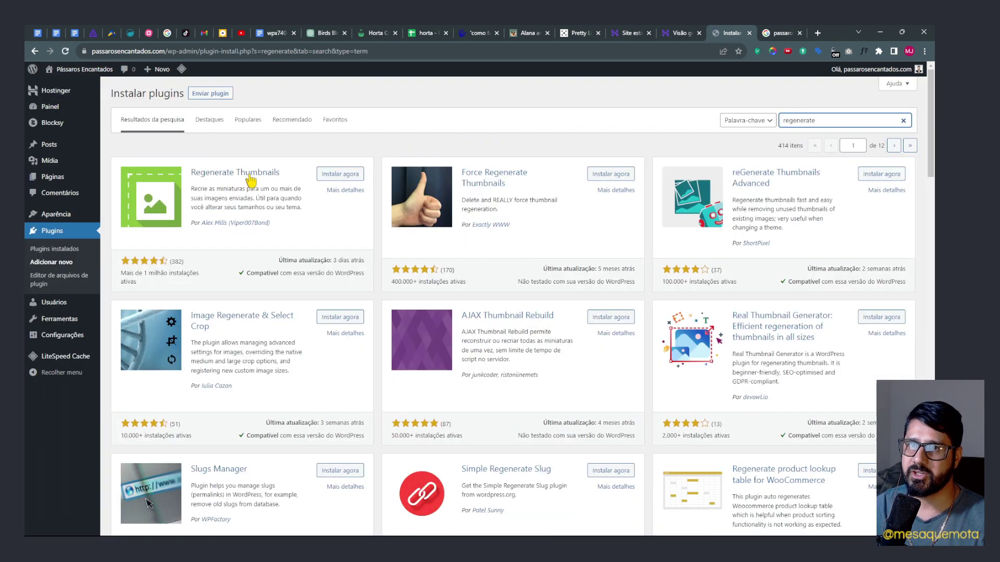
{"action": "left_click", "coordinate": [338, 177]}
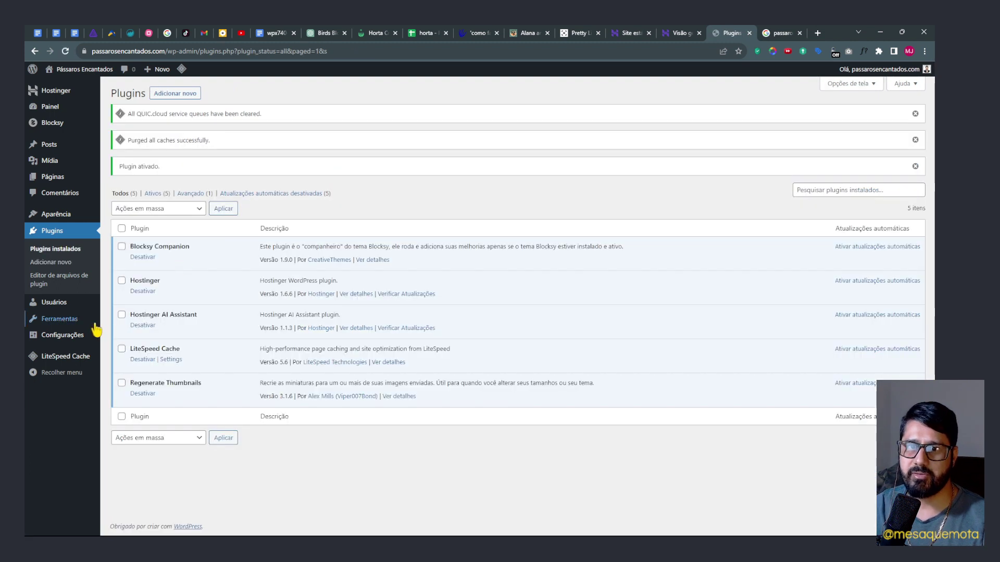
Regenerate the thumbnails for all attachments, including deletion of thumbnail files for old unregistered sizes.
{"action": "mouse_move", "coordinate": [61, 321]}
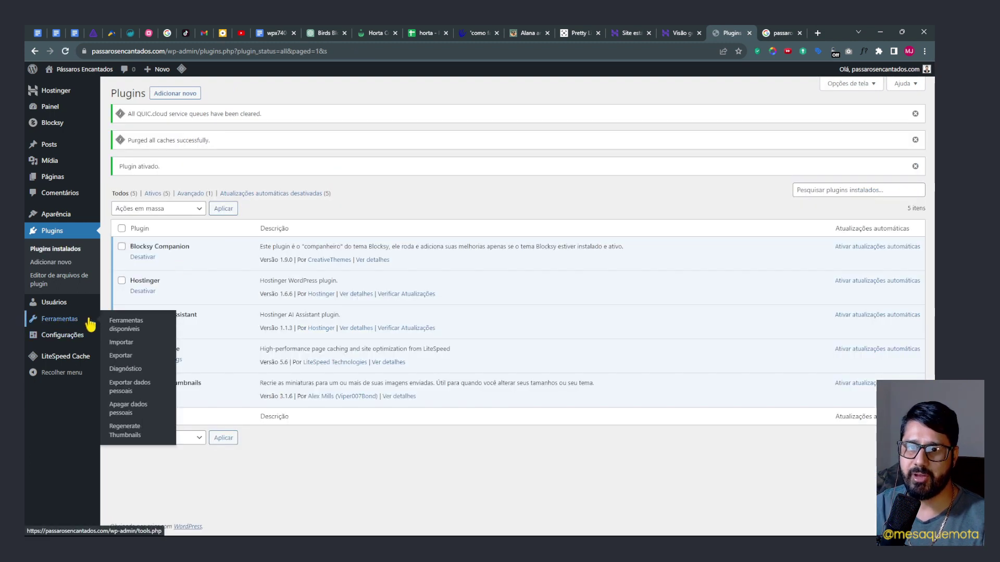
{"action": "left_click", "coordinate": [133, 431]}
{"action": "left_click", "coordinate": [114, 160]}
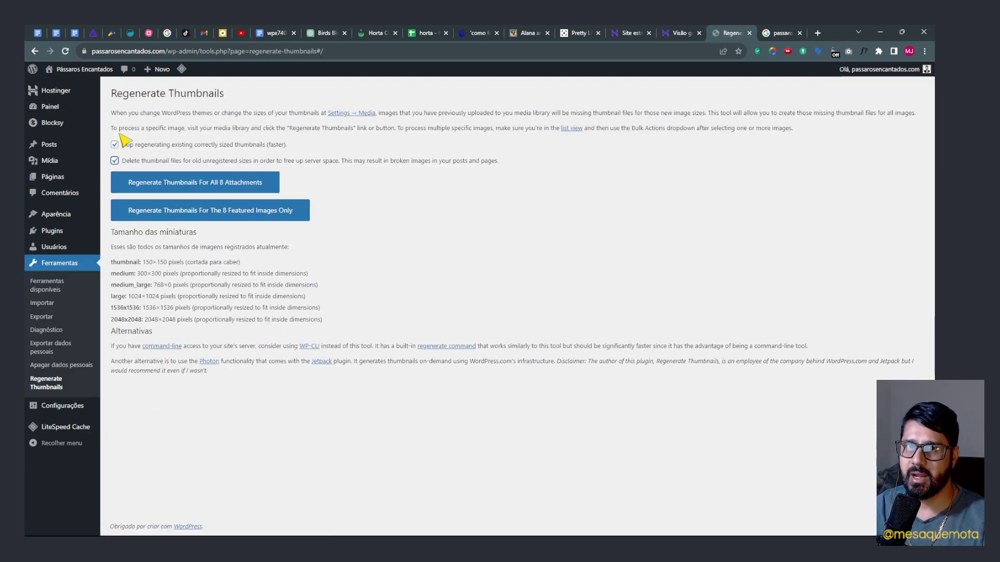
{"action": "left_click", "coordinate": [225, 183]}
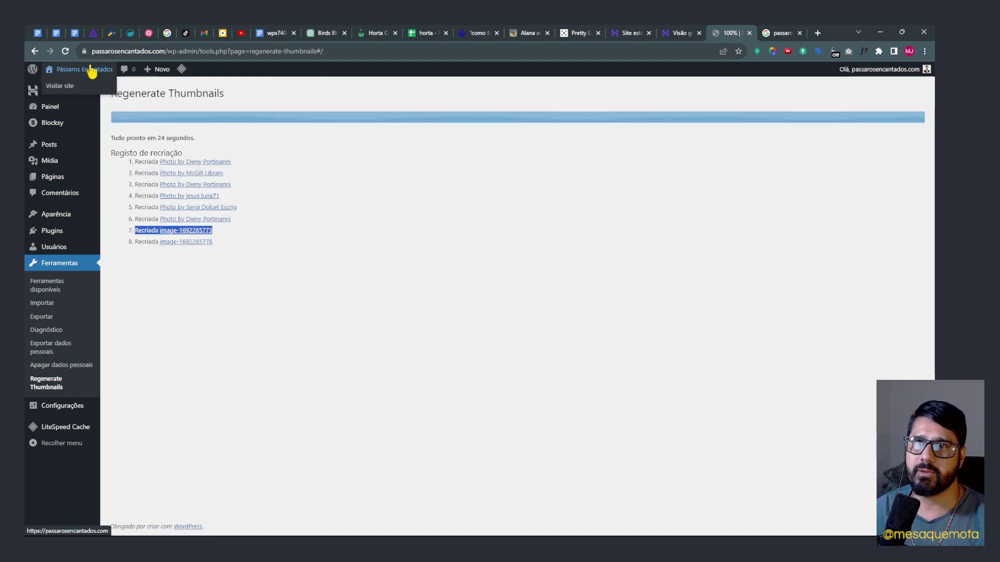
Visit the site's first home page post and purge all LiteSpeed caches.
{"action": "left_click", "coordinate": [87, 70]}
{"action": "left_click", "coordinate": [276, 191]}
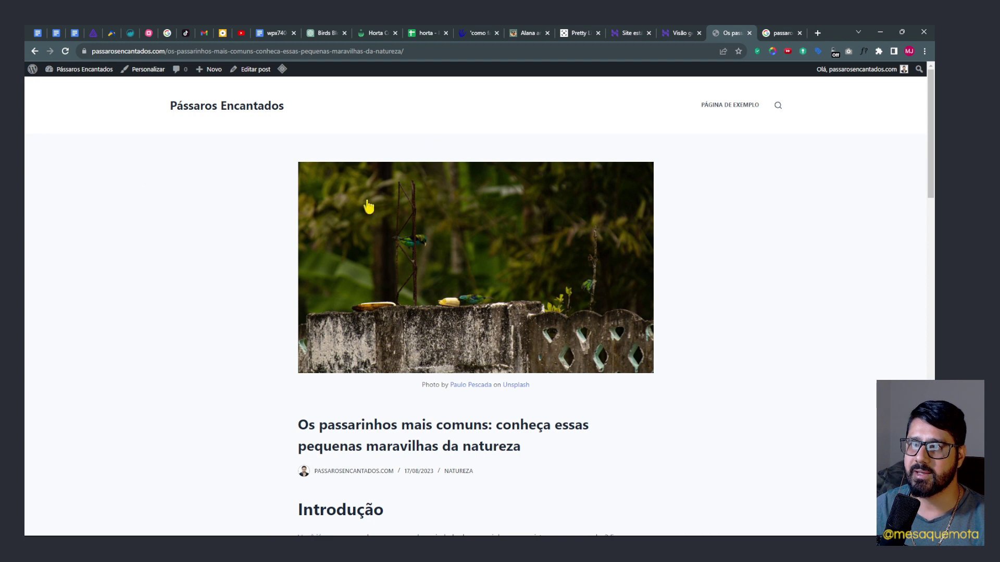
{"action": "mouse_move", "coordinate": [285, 72]}
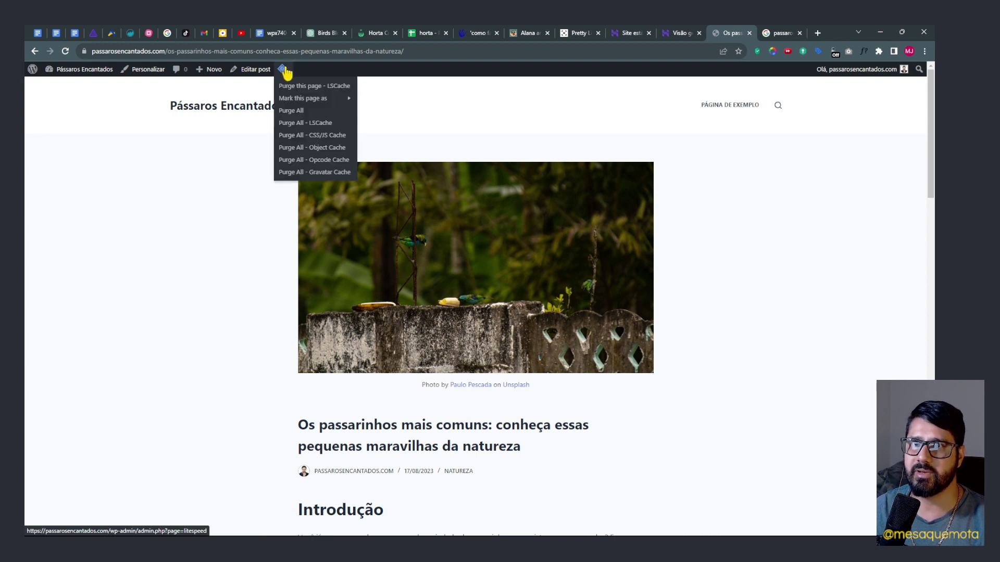
{"action": "left_click", "coordinate": [290, 123]}
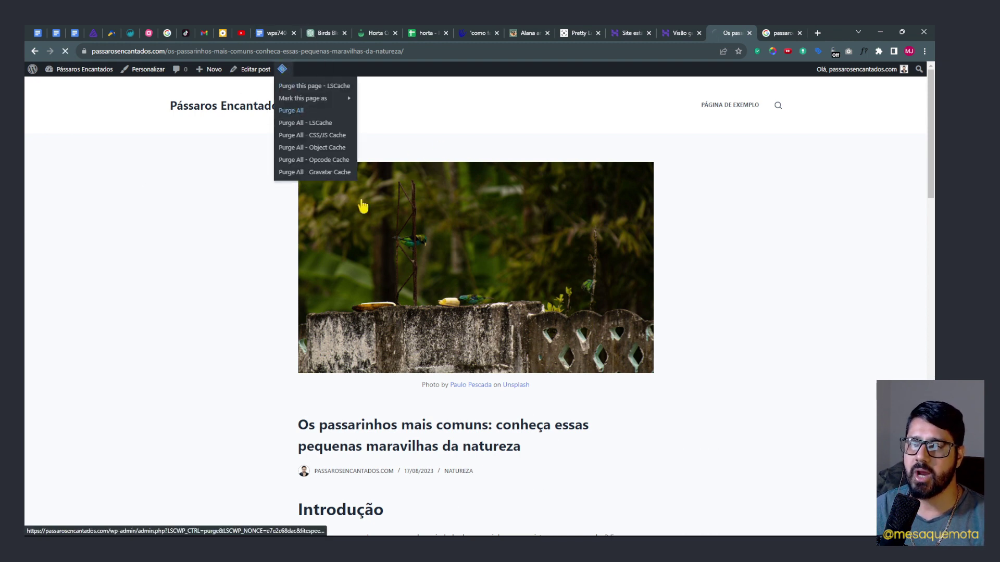
Check how the featured images look in the first post and the migratory birds post.
{"action": "left_click", "coordinate": [252, 105]}
{"action": "left_click", "coordinate": [259, 246]}
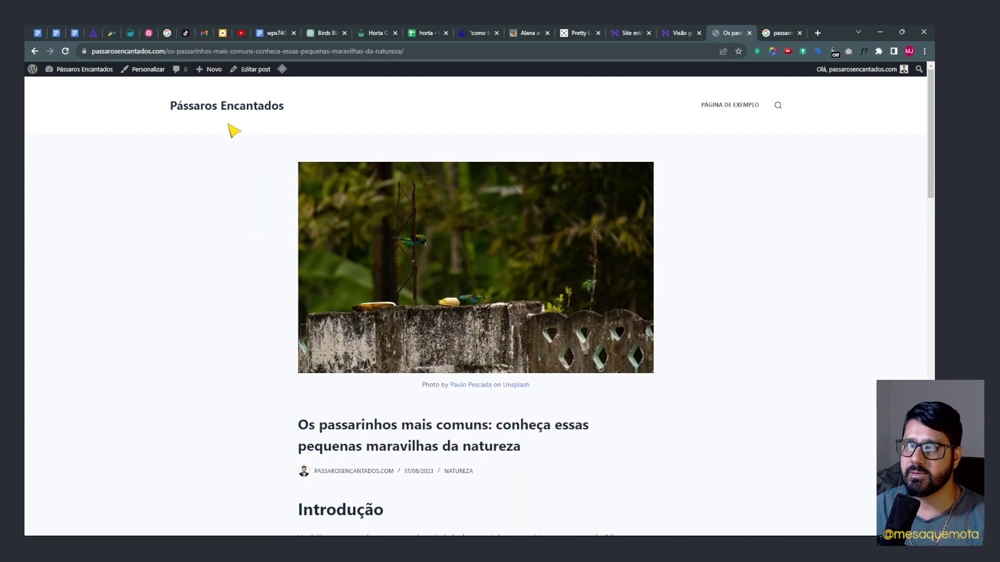
{"action": "left_click", "coordinate": [232, 107]}
{"action": "left_click", "coordinate": [401, 214]}
{"action": "scroll", "coordinate": [440, 281], "scroll_direction": "down", "scroll_amount": 5}
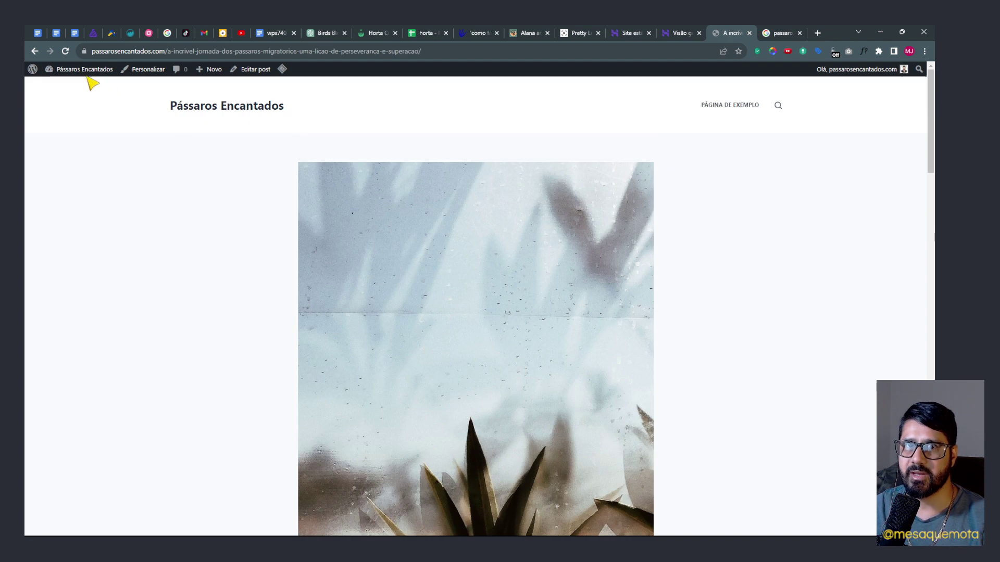
Set the single post featured image size to "Entre médio e grande" in the theme customizer.
{"action": "left_click", "coordinate": [149, 72]}
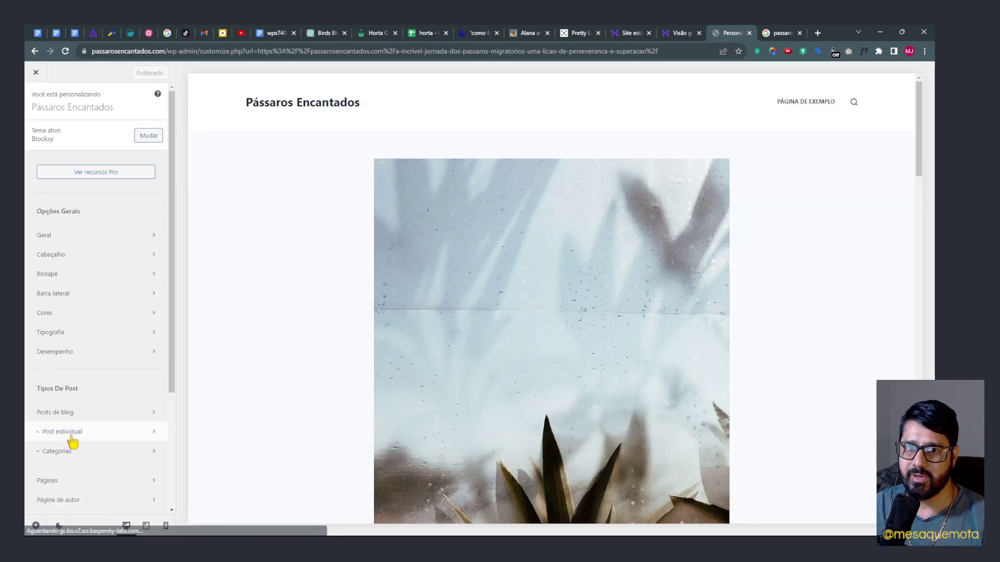
{"action": "left_click", "coordinate": [72, 435]}
{"action": "scroll", "coordinate": [76, 441], "scroll_direction": "down", "scroll_amount": 3}
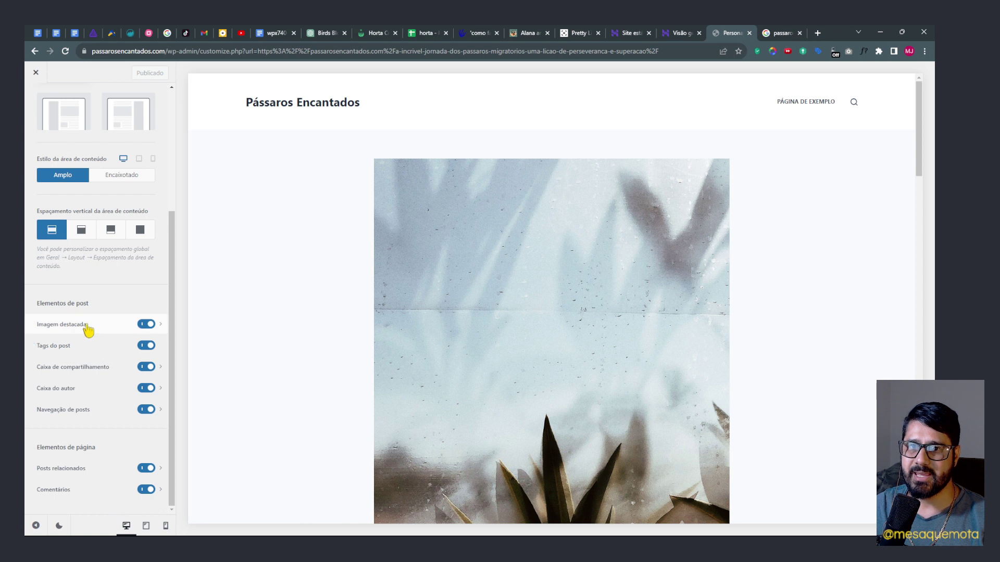
{"action": "left_click", "coordinate": [162, 329]}
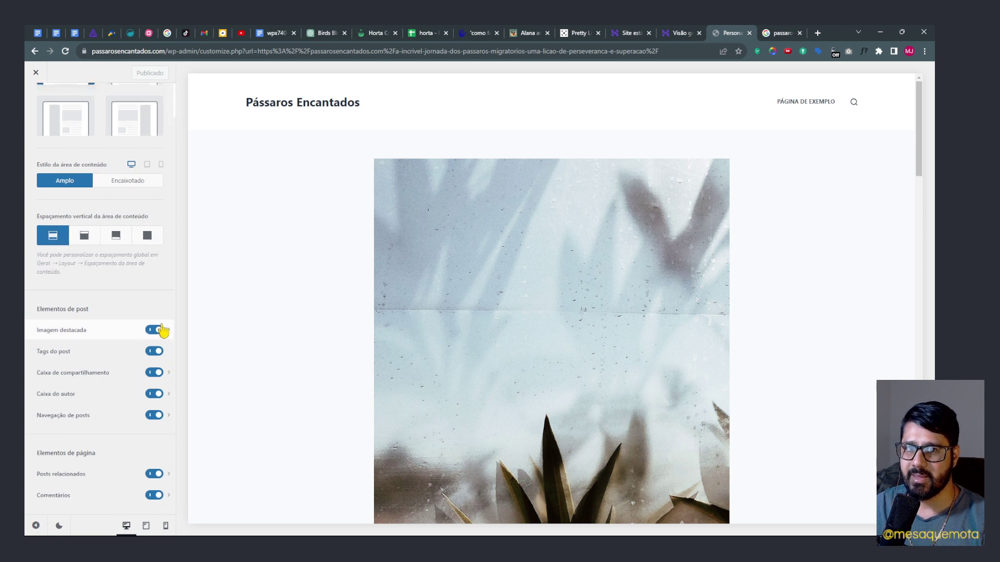
{"action": "left_click", "coordinate": [133, 166]}
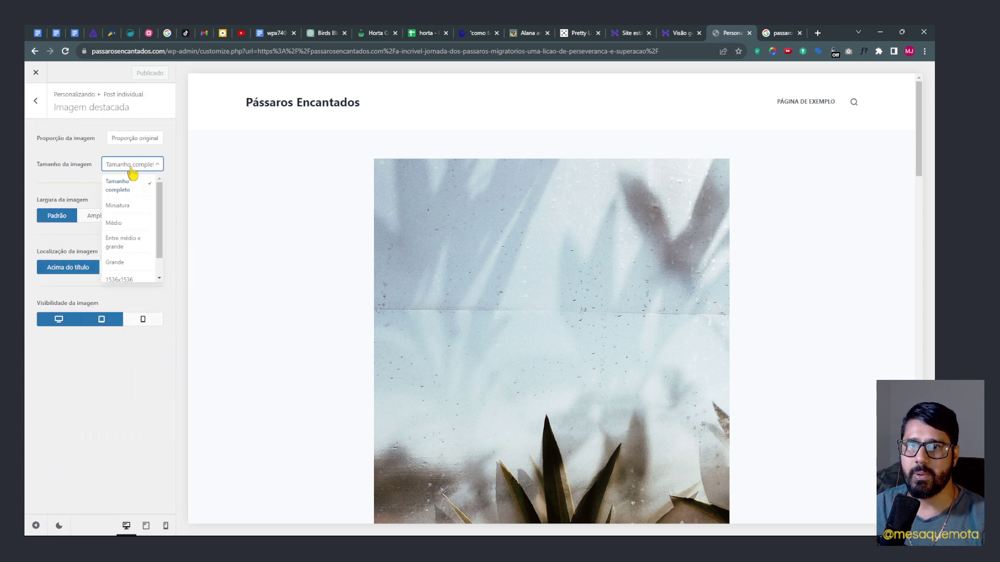
{"action": "left_click", "coordinate": [128, 243]}
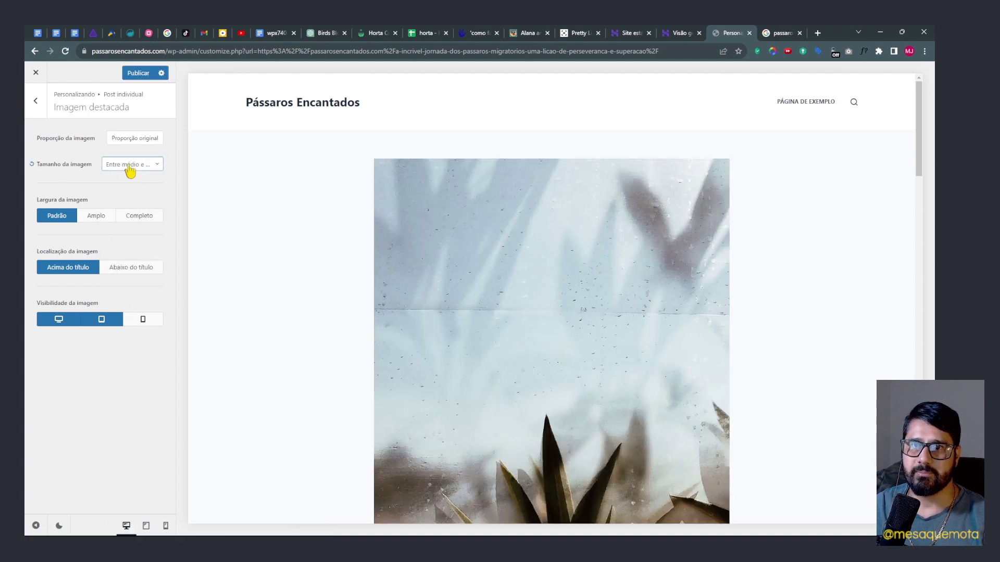
Set the featured image proportion to the predefined 16/9 ratio, publish the change, and close the customizer.
{"action": "left_click", "coordinate": [138, 140]}
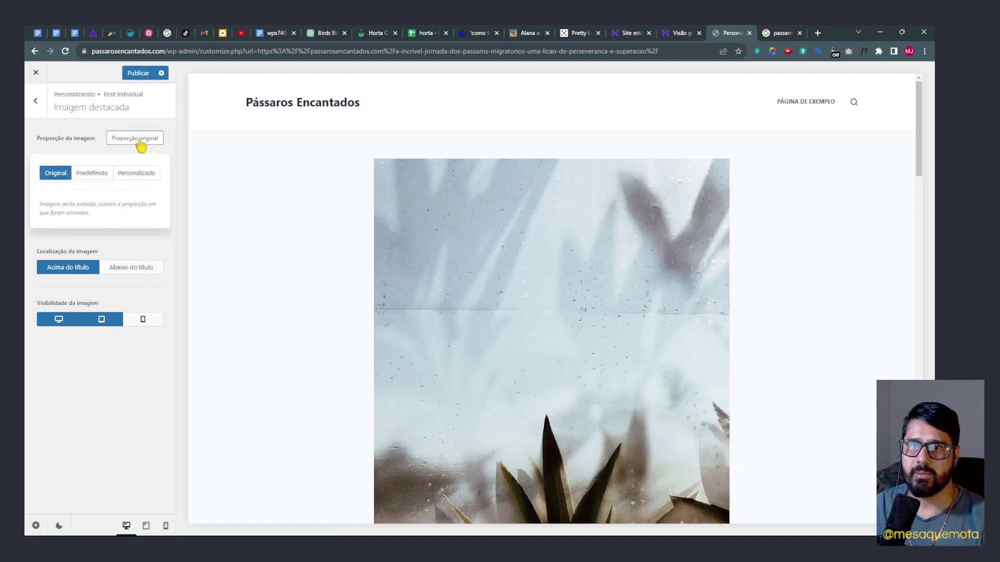
{"action": "left_click", "coordinate": [94, 175]}
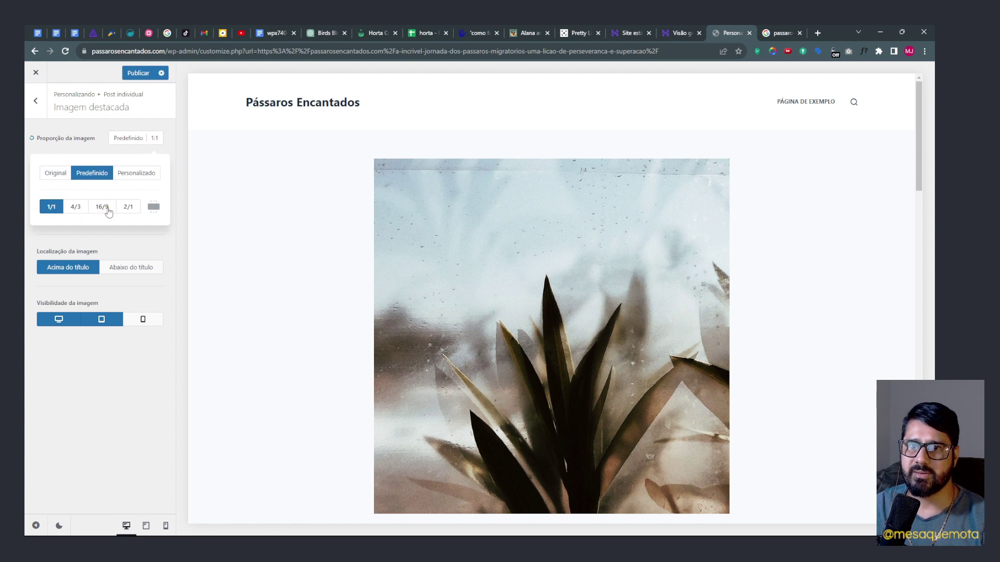
{"action": "left_click", "coordinate": [102, 208]}
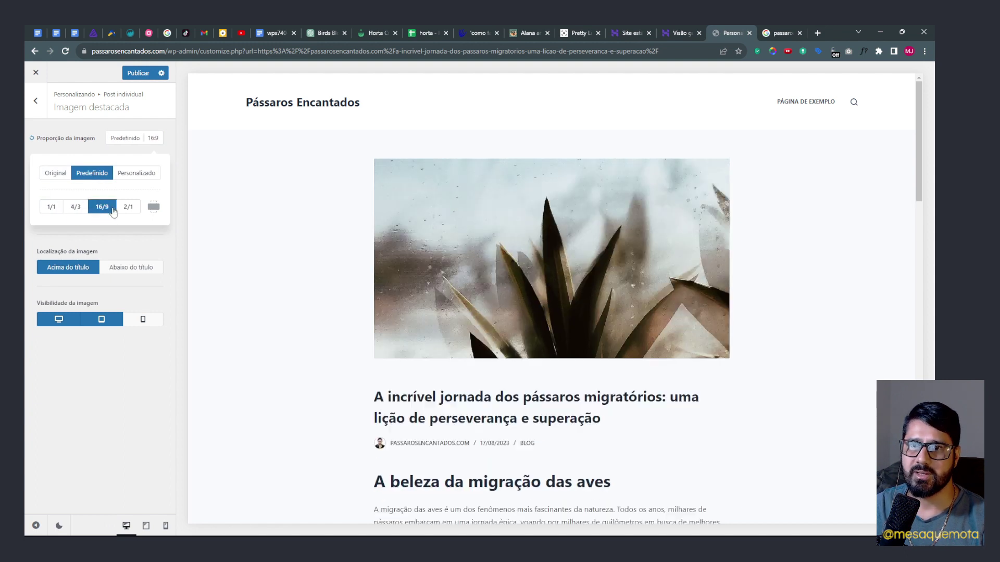
{"action": "left_click", "coordinate": [126, 380]}
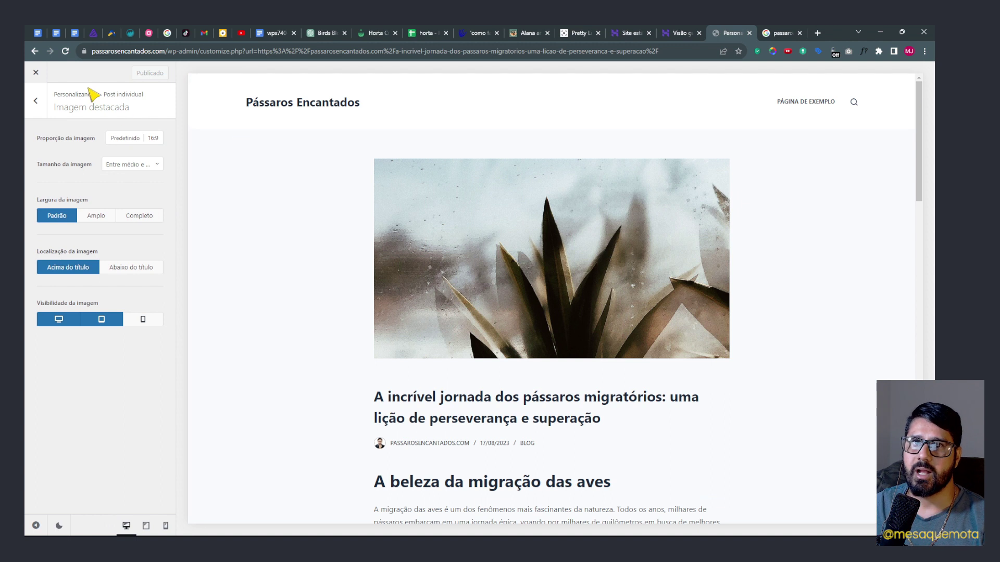
{"action": "left_click", "coordinate": [37, 72]}
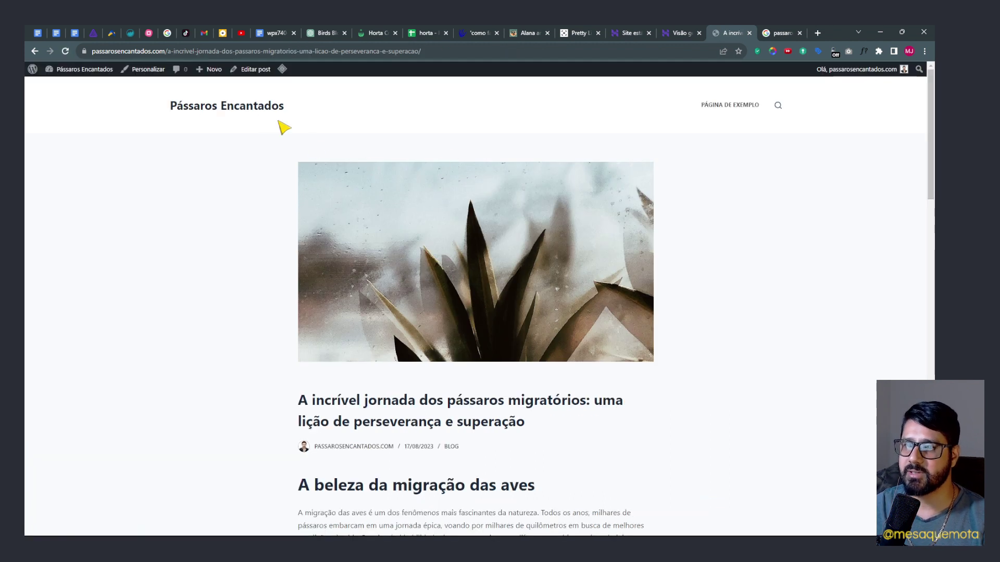
Check the featured image proportion in the first post and open the second home page post.
{"action": "left_click", "coordinate": [254, 106]}
{"action": "left_click", "coordinate": [323, 196]}
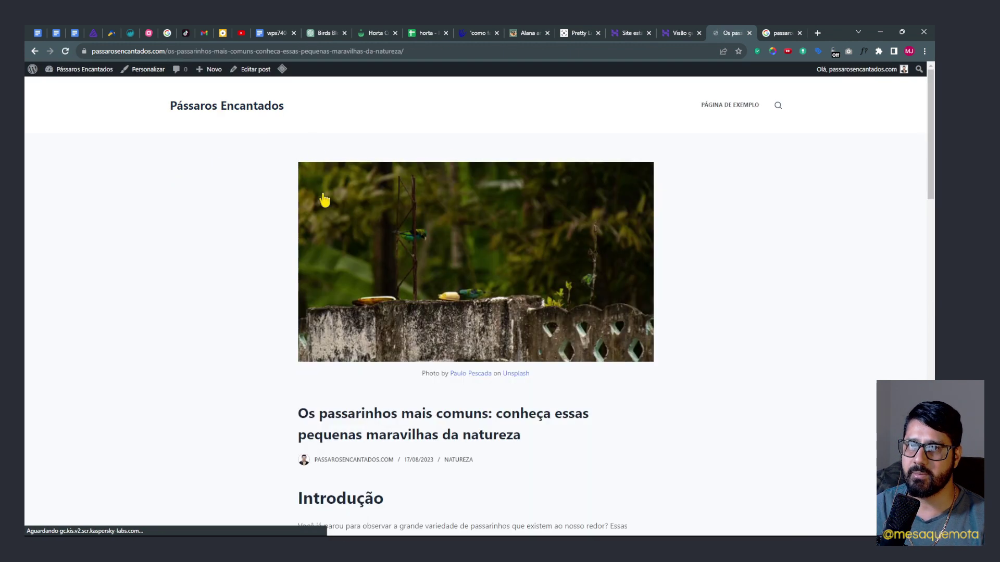
{"action": "left_click", "coordinate": [270, 112]}
{"action": "left_click", "coordinate": [477, 234]}
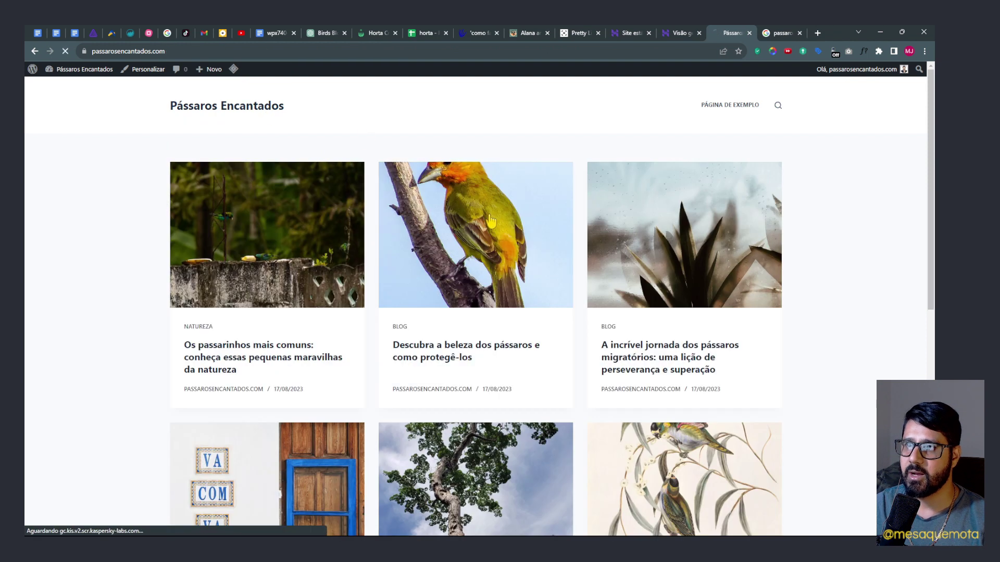
Check the featured image in the post "Descubra a magia dos pássaros no seu jardim" and return to the home page.
{"action": "left_click", "coordinate": [247, 109]}
{"action": "left_click", "coordinate": [536, 212]}
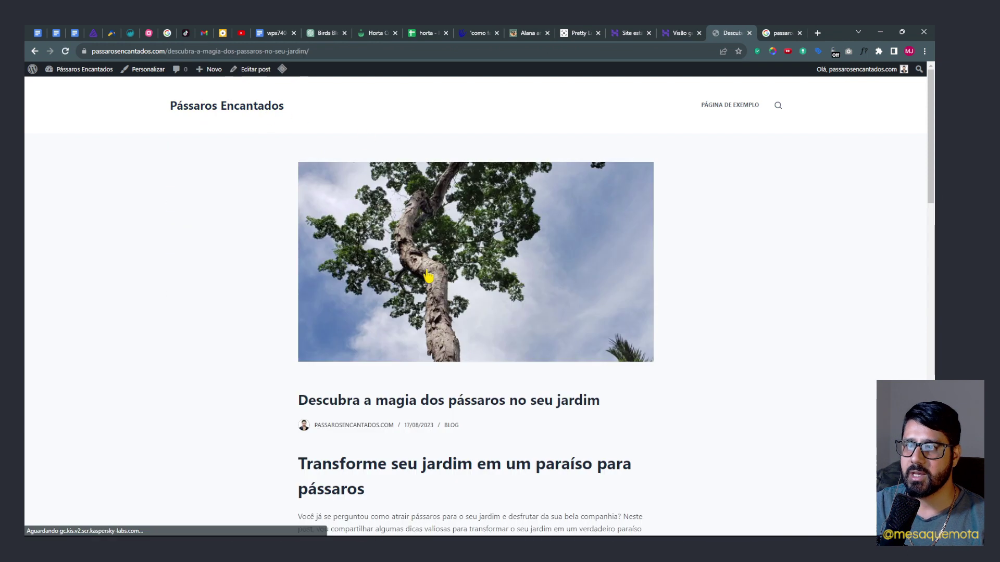
{"action": "left_click", "coordinate": [257, 111]}
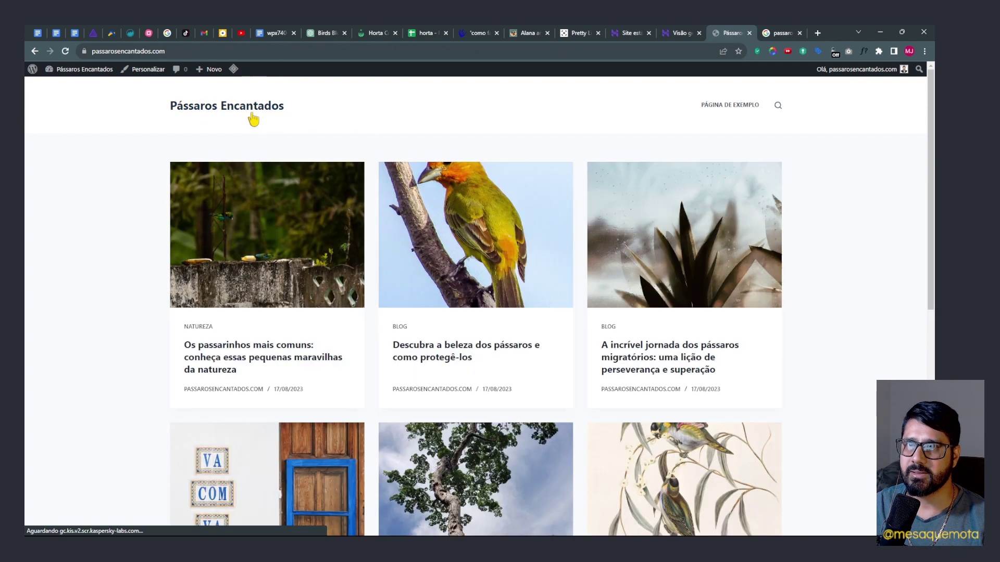
Activate the Hostinger blog theme from the installed themes and dismiss its theme settings notice.
{"action": "left_click", "coordinate": [101, 71]}
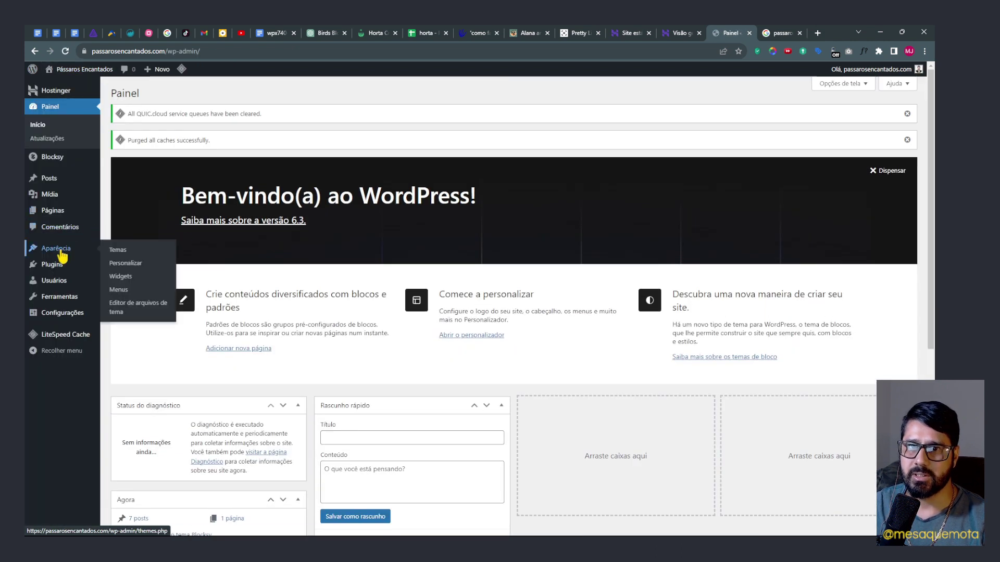
{"action": "left_click", "coordinate": [57, 248]}
{"action": "left_click", "coordinate": [428, 254]}
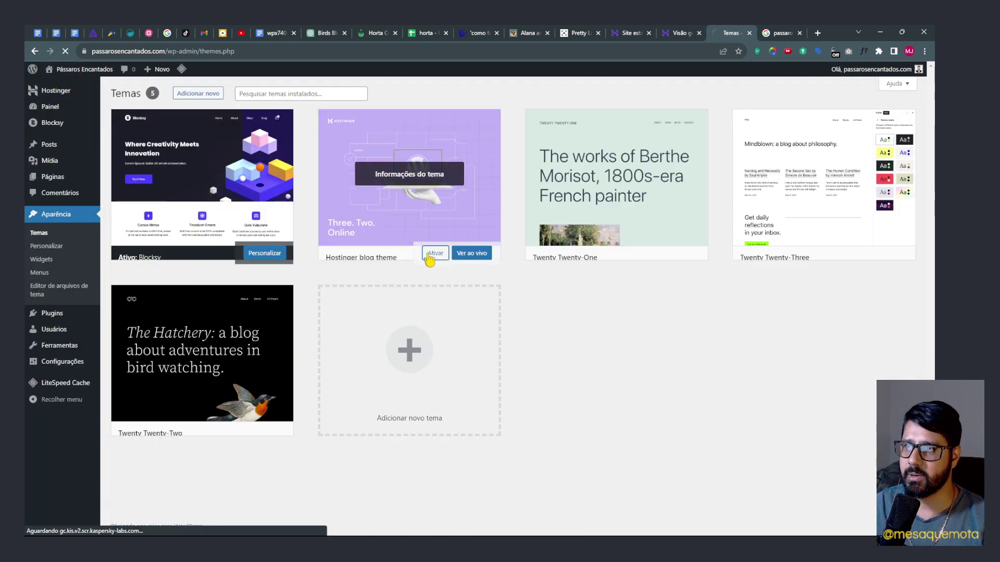
{"action": "left_click_drag", "start_coordinate": [121, 121], "coordinate": [285, 185]}
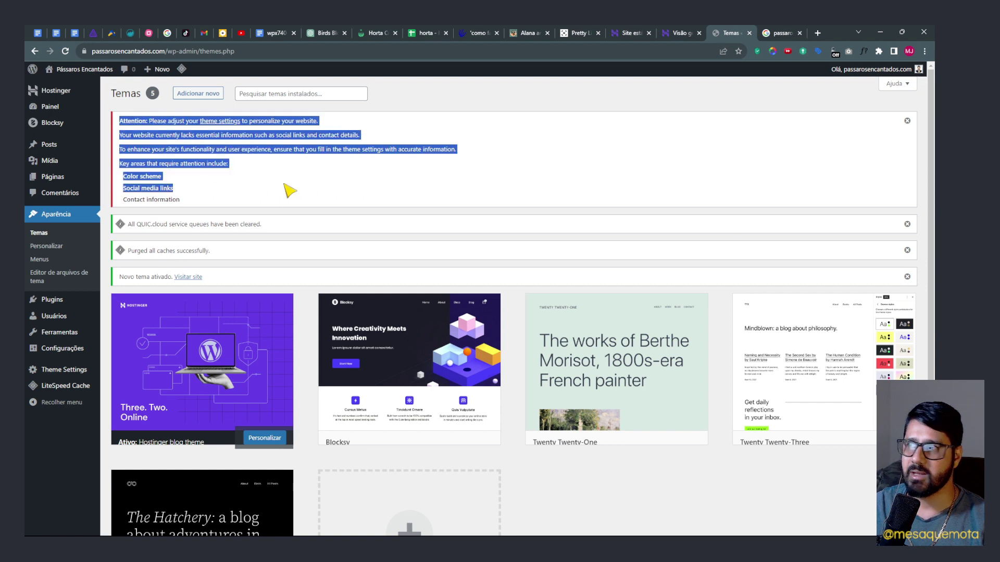
{"action": "left_click", "coordinate": [907, 123]}
Go to the list of all posts in the WordPress dashboard and start a new AI-generated post.
{"action": "left_click", "coordinate": [60, 69]}
{"action": "left_click", "coordinate": [99, 78]}
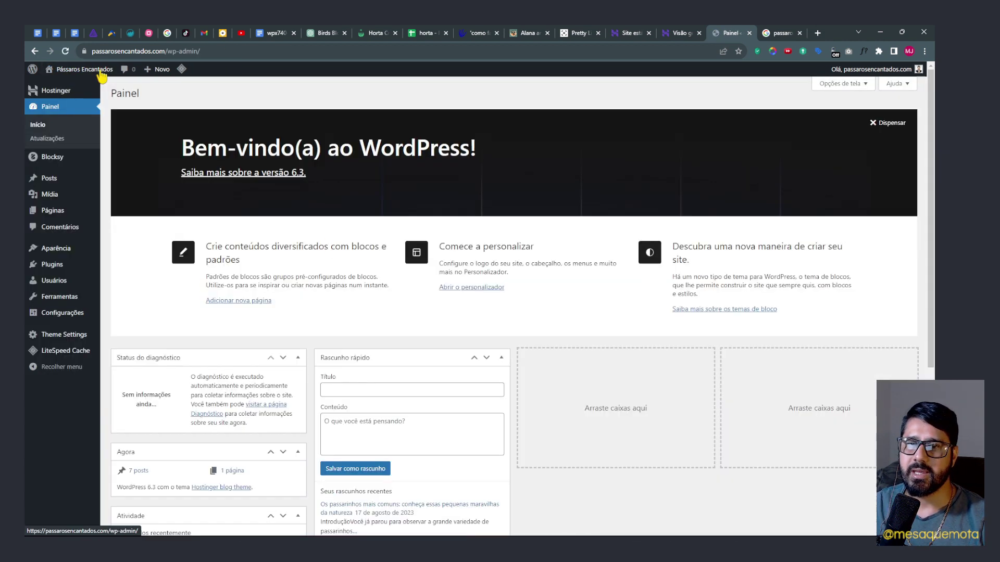
{"action": "left_click", "coordinate": [62, 178]}
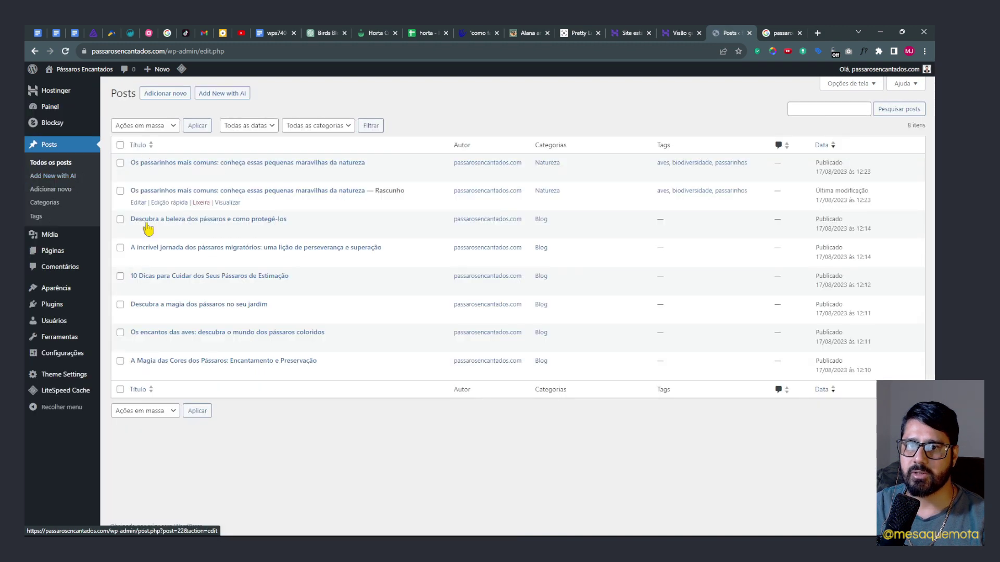
{"action": "left_click", "coordinate": [241, 94]}
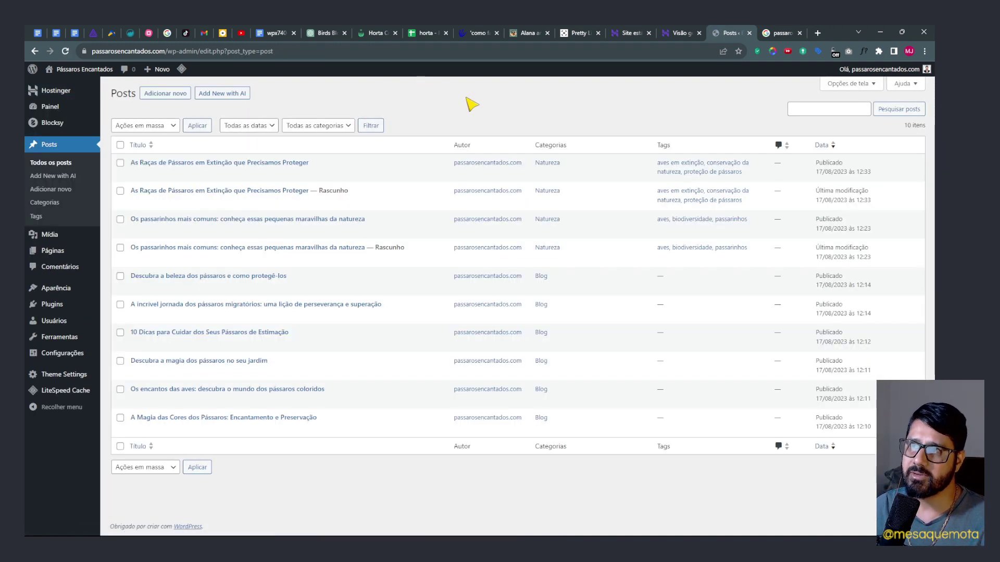
Open the site in an incognito window and review the home page and the garden birds post in the Hostinger theme.
{"action": "right_click", "coordinate": [76, 72]}
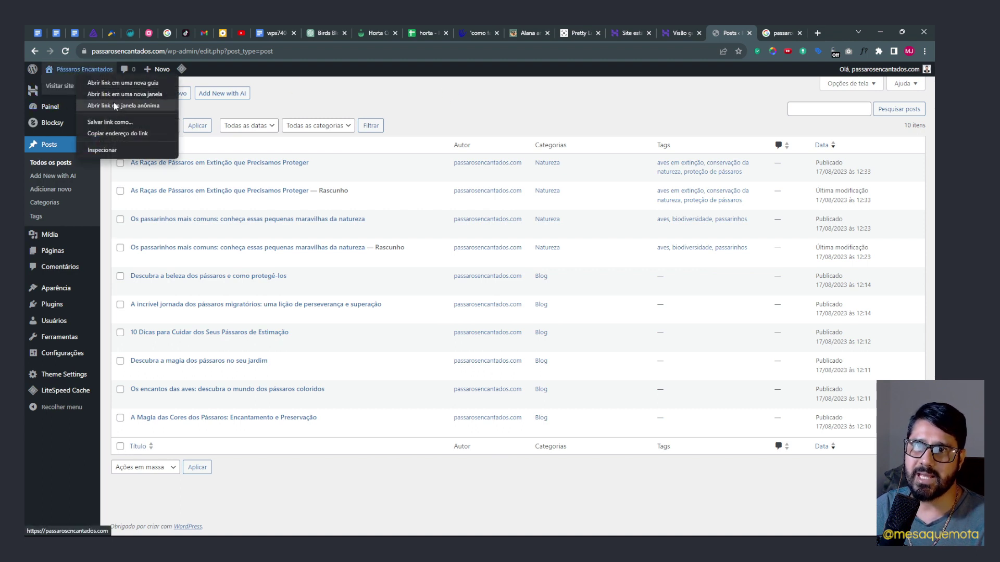
{"action": "left_click", "coordinate": [128, 105]}
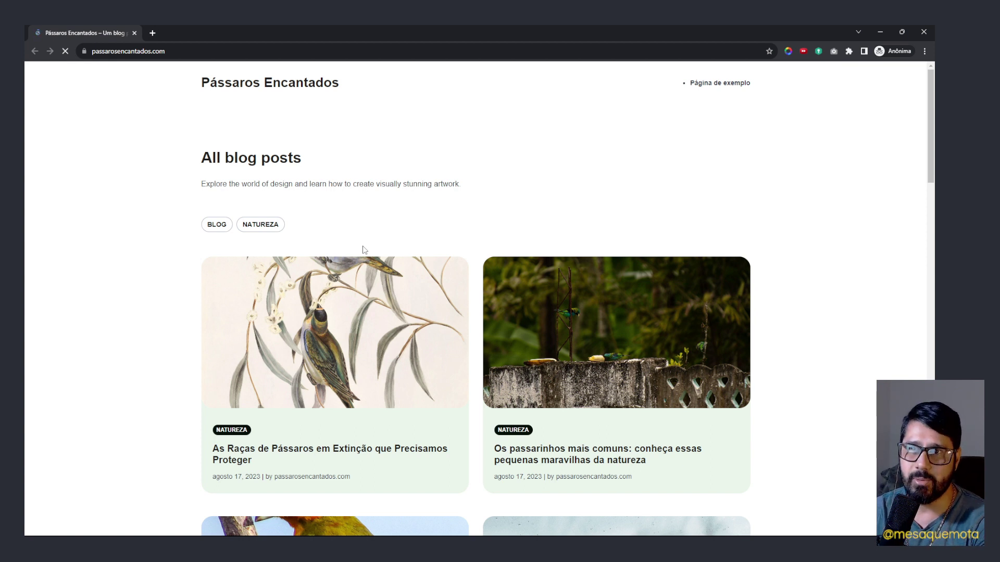
{"action": "scroll", "coordinate": [654, 389], "scroll_direction": "down", "scroll_amount": 15}
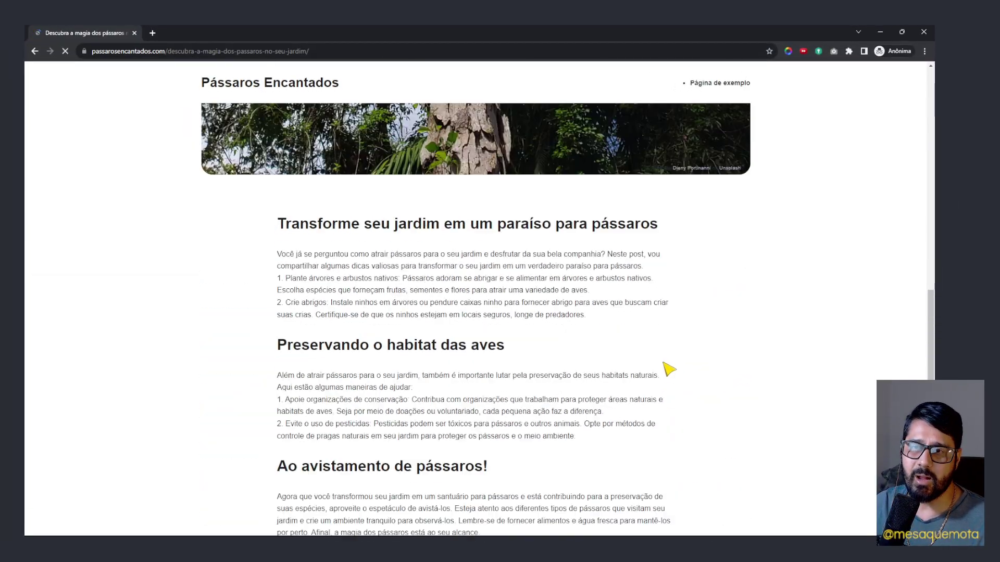
{"action": "scroll", "coordinate": [664, 370], "scroll_direction": "up", "scroll_amount": 10}
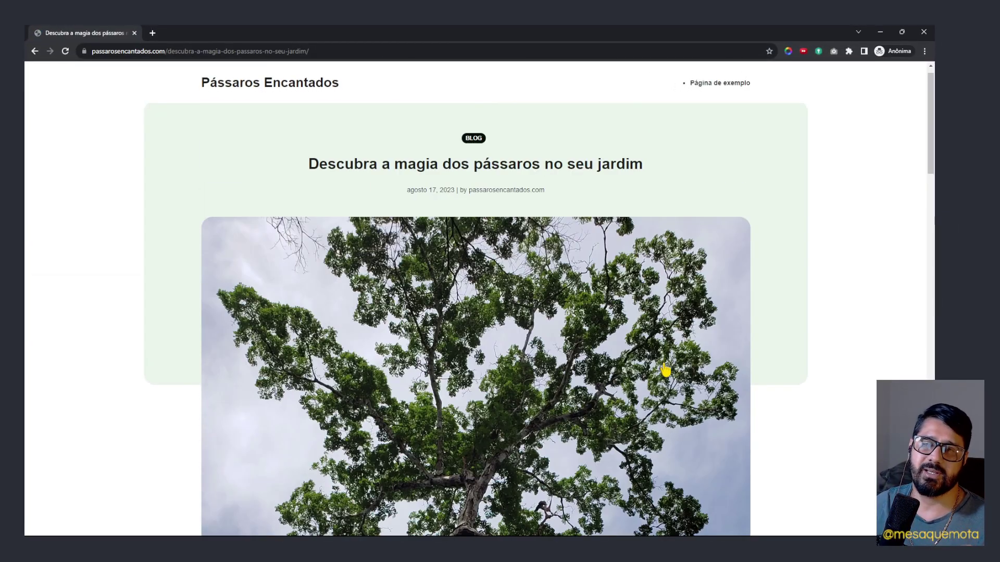
Search Google for "google adsense" in a new tab and open the official Google AdSense site.
{"action": "left_click", "coordinate": [152, 33]}
{"action": "type", "text": "google"}
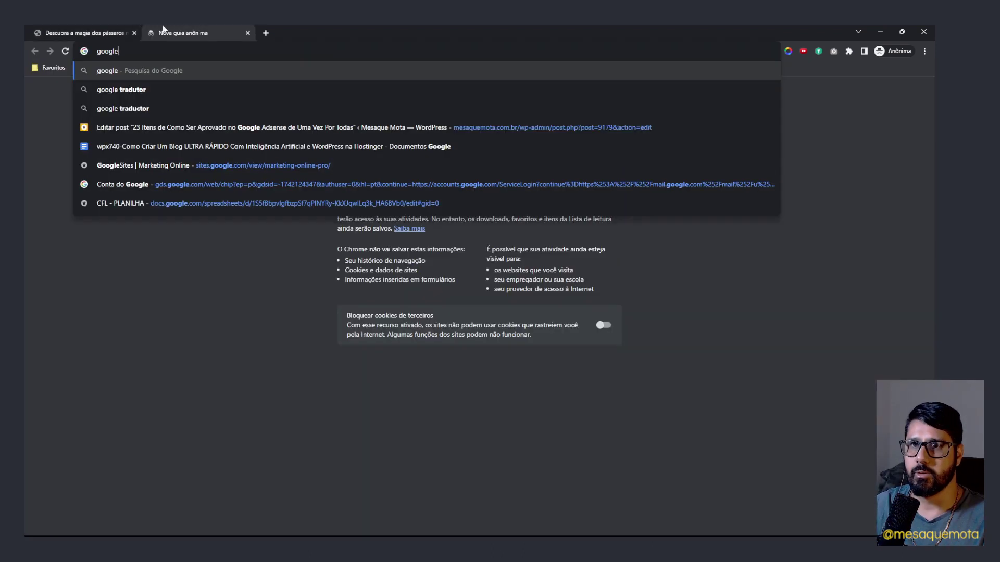
{"action": "type", "text": " adsense"}
{"action": "key", "text": "Return"}
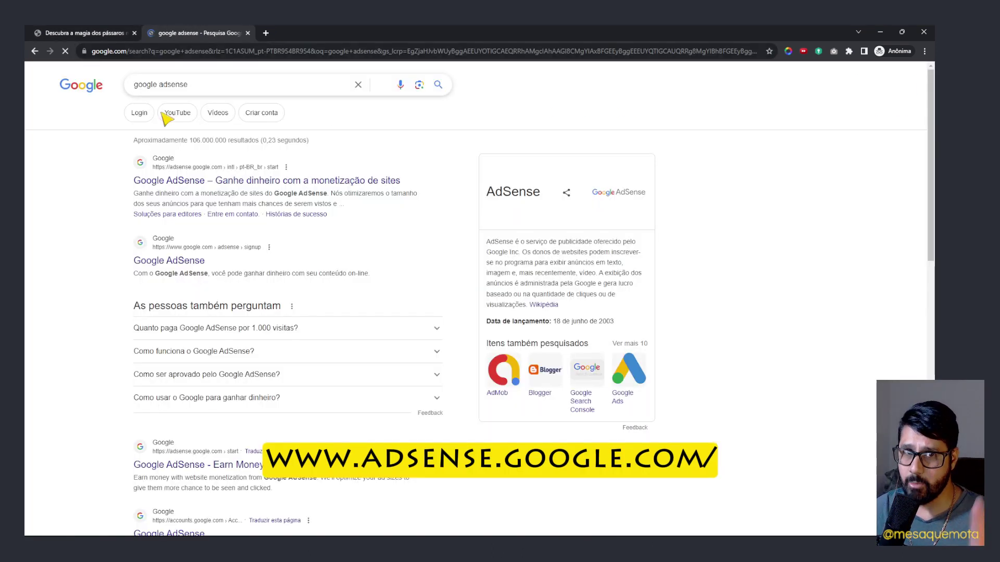
{"action": "left_click", "coordinate": [190, 180]}
Set the AdSense earnings calculator to the region "América do Sul" and the category "Pets e animais".
{"action": "scroll", "coordinate": [484, 270], "scroll_direction": "down", "scroll_amount": 8}
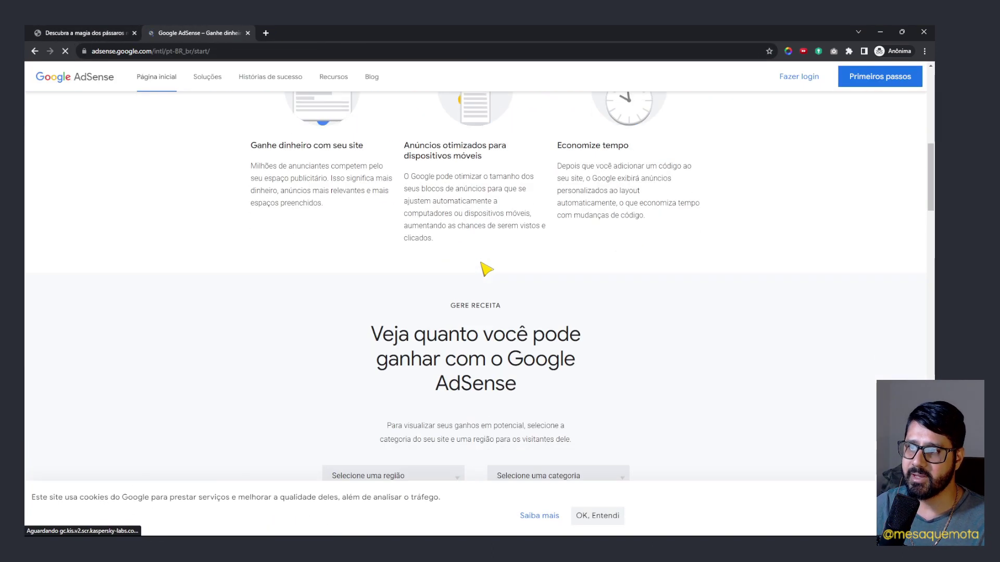
{"action": "scroll", "coordinate": [484, 269], "scroll_direction": "down", "scroll_amount": 5}
{"action": "left_click", "coordinate": [371, 194]}
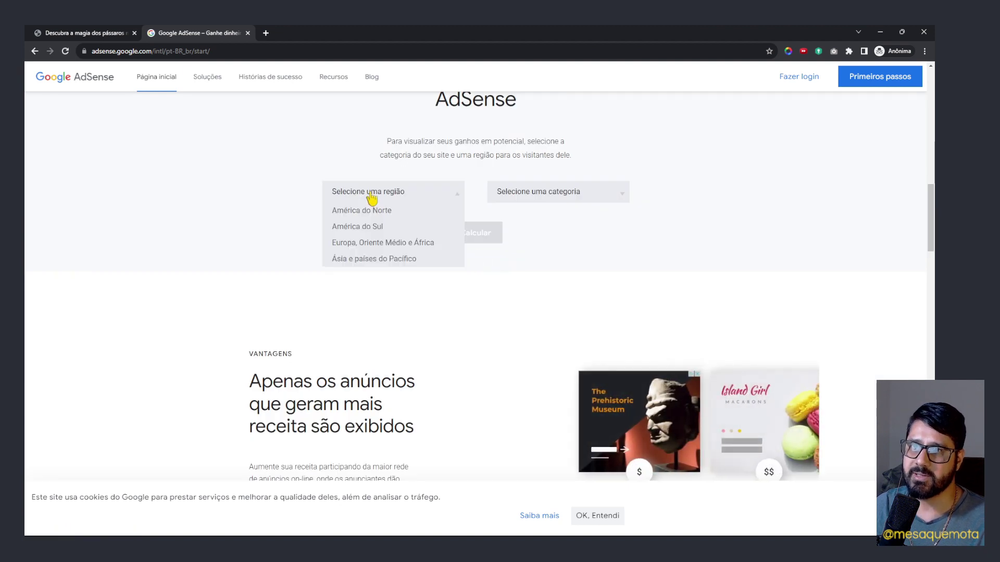
{"action": "left_click", "coordinate": [381, 225]}
{"action": "left_click", "coordinate": [535, 199]}
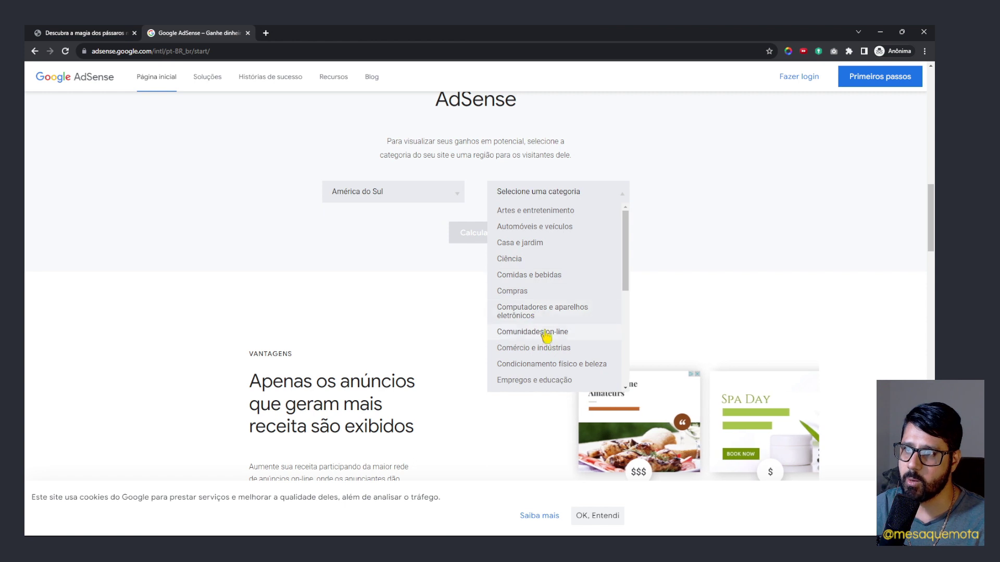
{"action": "scroll", "coordinate": [568, 337], "scroll_direction": "down", "scroll_amount": 1}
{"action": "scroll", "coordinate": [547, 343], "scroll_direction": "down", "scroll_amount": 3}
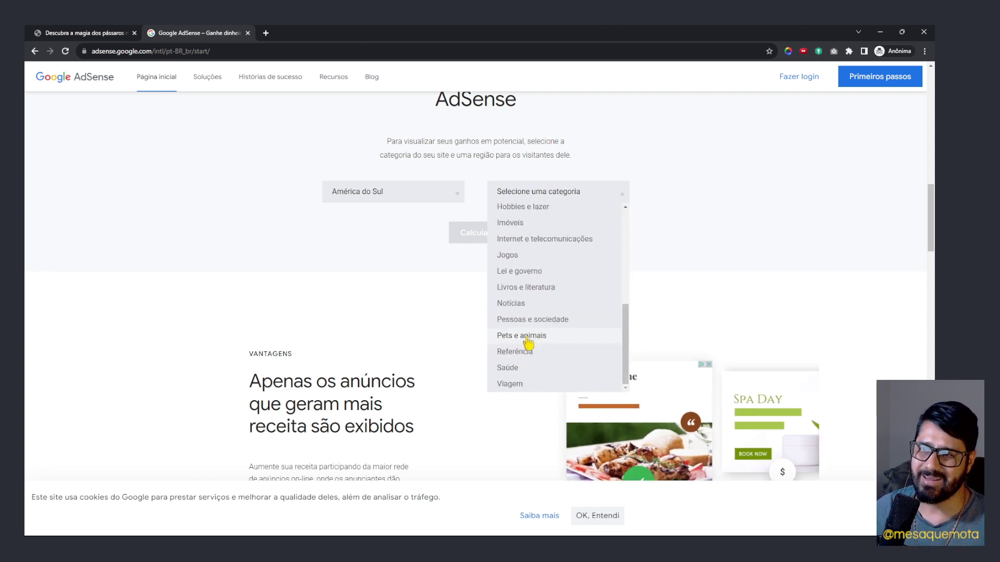
{"action": "left_click", "coordinate": [533, 344]}
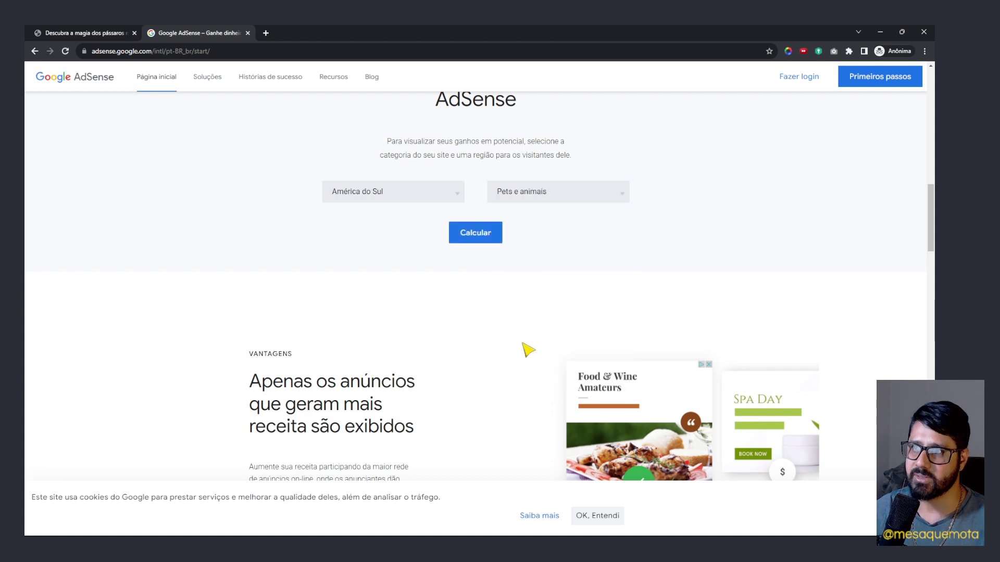
Calculate the annual revenue estimate, set the monthly page views to 1.001.292, and highlight the estimated amount.
{"action": "left_click", "coordinate": [472, 232]}
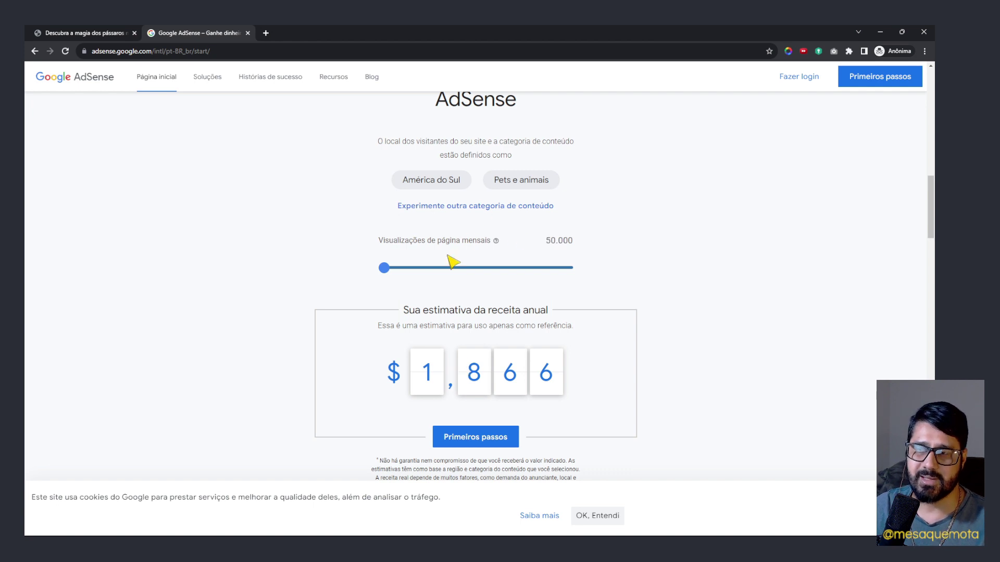
{"action": "mouse_move", "coordinate": [387, 271]}
{"action": "left_mouse_down"}
{"action": "mouse_move", "coordinate": [411, 270]}
{"action": "mouse_move", "coordinate": [402, 271]}
{"action": "left_mouse_up"}
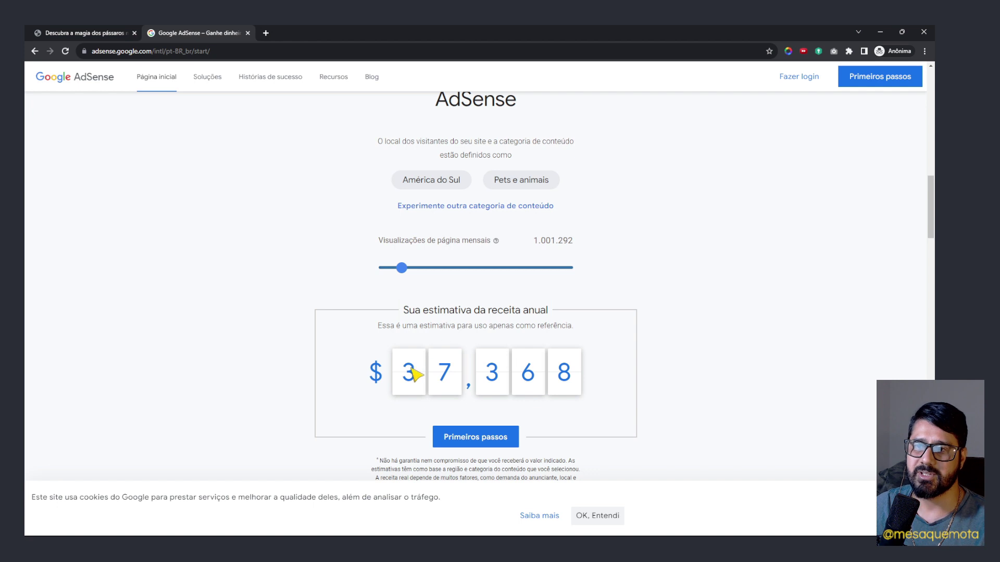
{"action": "left_click_drag", "start_coordinate": [446, 379], "coordinate": [573, 380]}
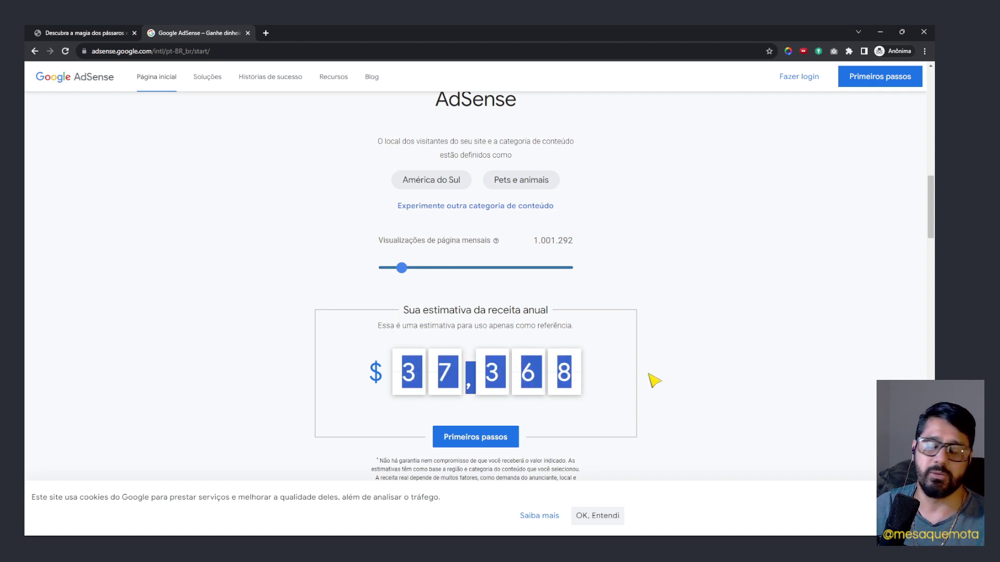